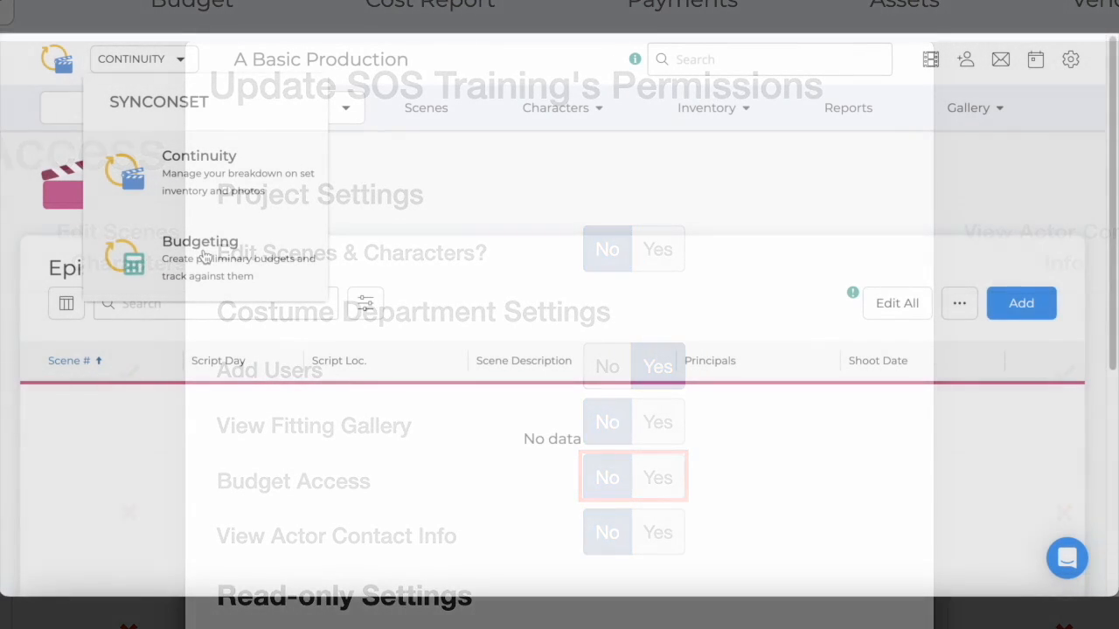
Switch to the Budgeting module to load A Basic Production's Costumes budget start page
{"action": "left_click", "coordinate": [201, 249]}
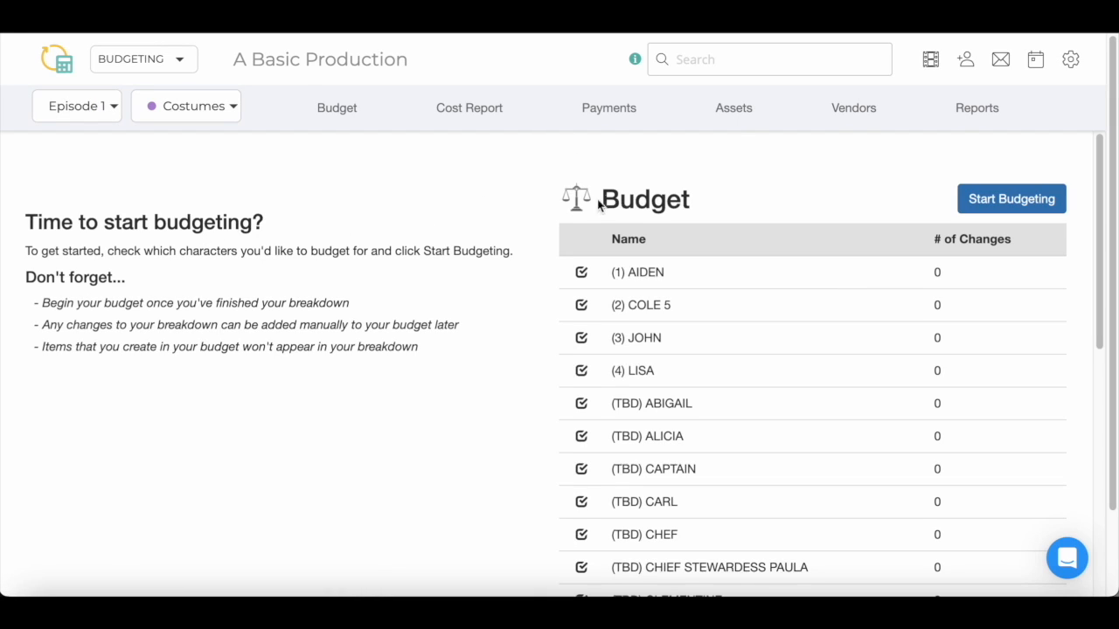
Exclude LISA and start the costume budget for the other characters, continuing past the no-changes warning
{"action": "scroll", "coordinate": [667, 266], "scroll_direction": "down", "scroll_amount": 1}
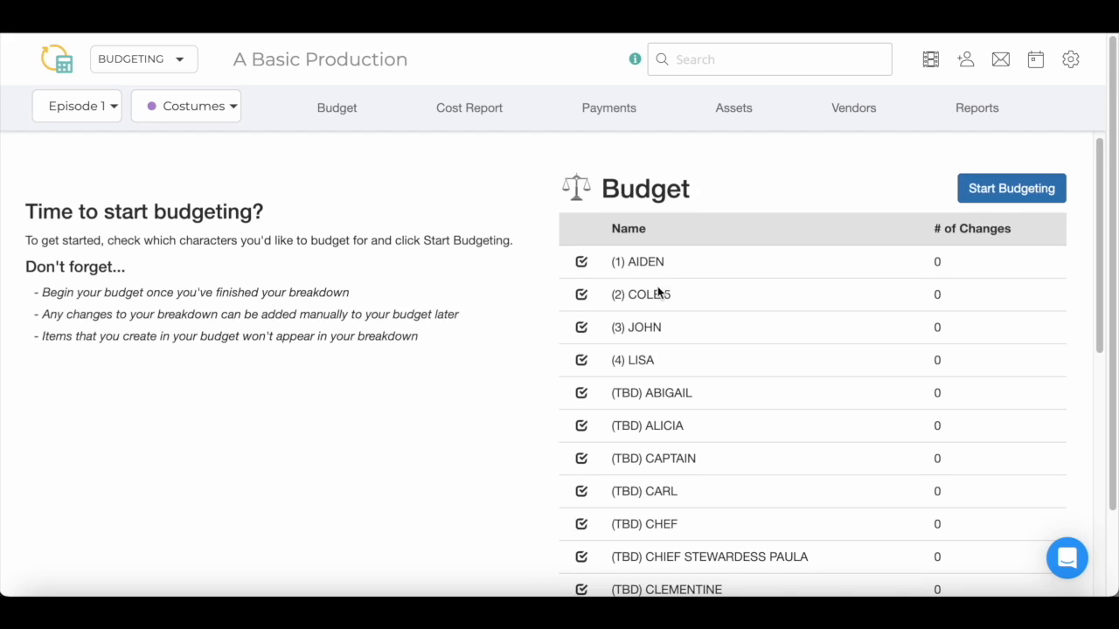
{"action": "left_click", "coordinate": [582, 361]}
{"action": "left_click", "coordinate": [994, 200]}
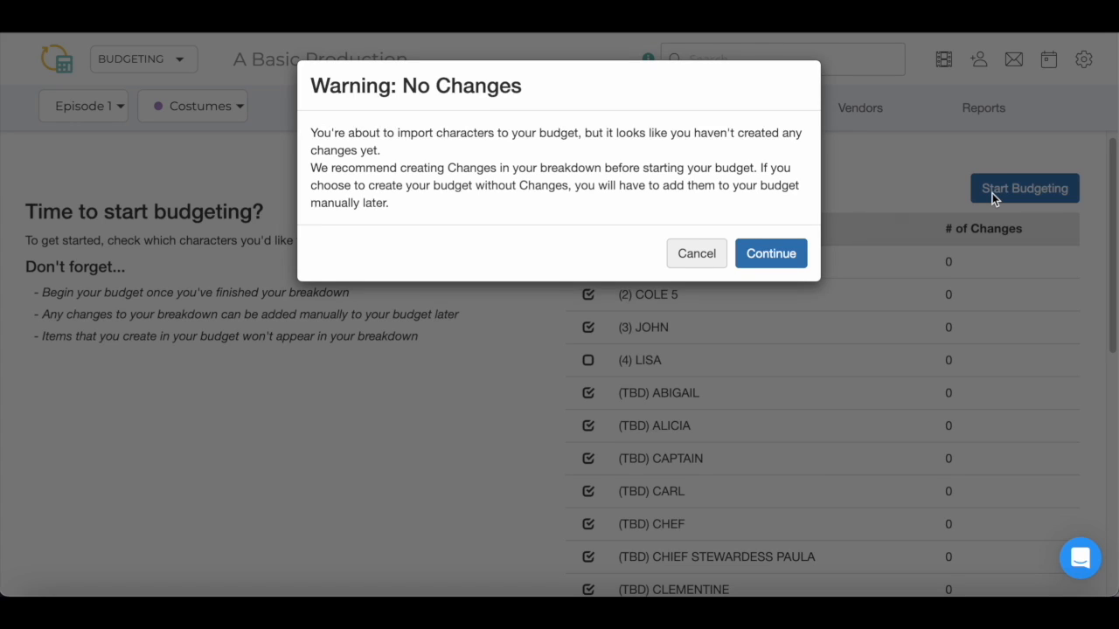
{"action": "left_click", "coordinate": [785, 255]}
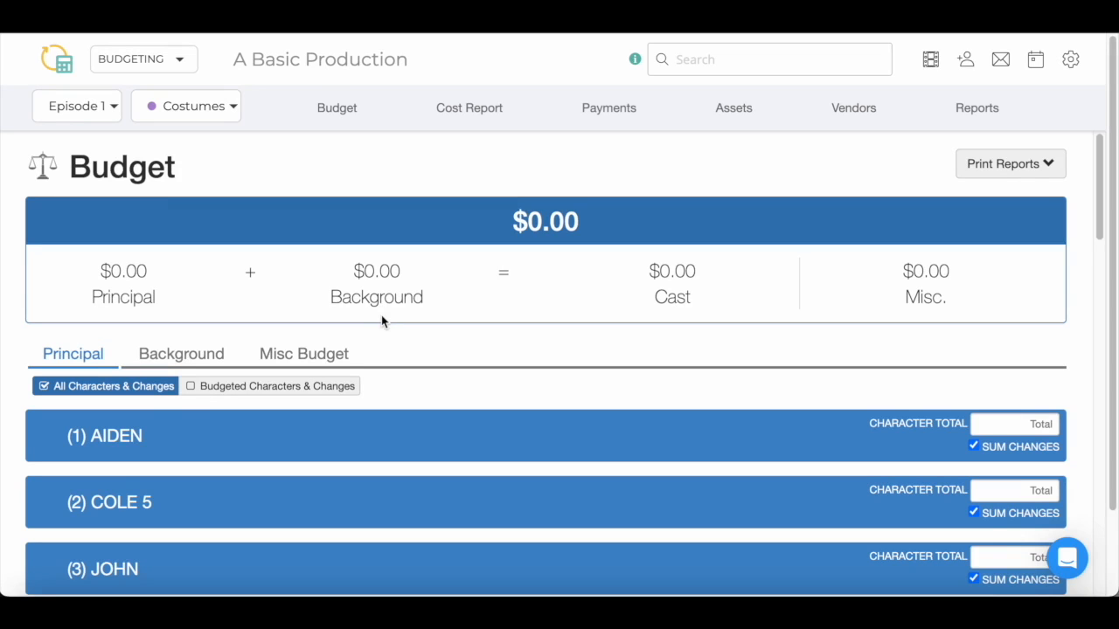
View the Background budget, then the Misc Budget's ALTERATIONS, CLEANING and SUPPLIES lines
{"action": "left_click", "coordinate": [152, 366]}
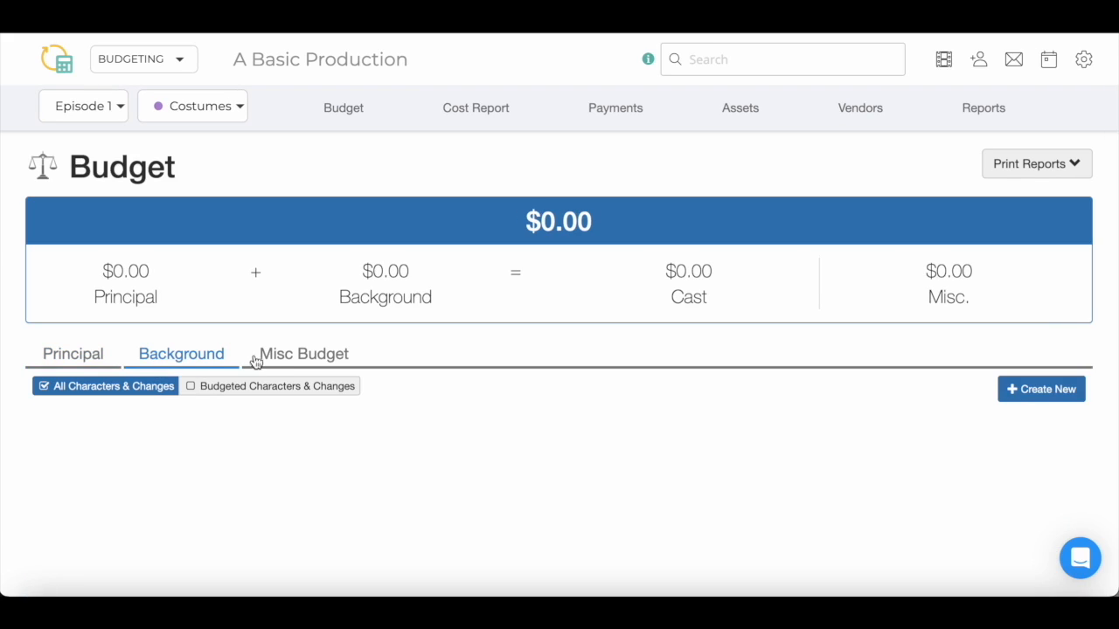
{"action": "left_click", "coordinate": [289, 360]}
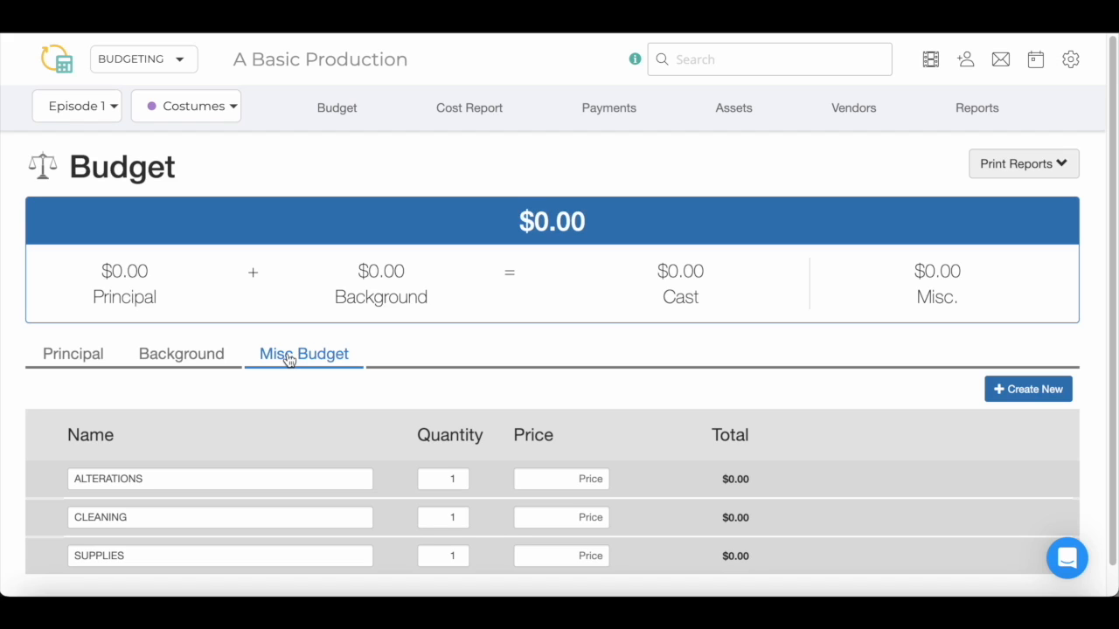
Remove AIDEN and his changes from the Principal budget, then start re-adding him with his changes
{"action": "left_click", "coordinate": [92, 358]}
{"action": "mouse_move", "coordinate": [193, 432]}
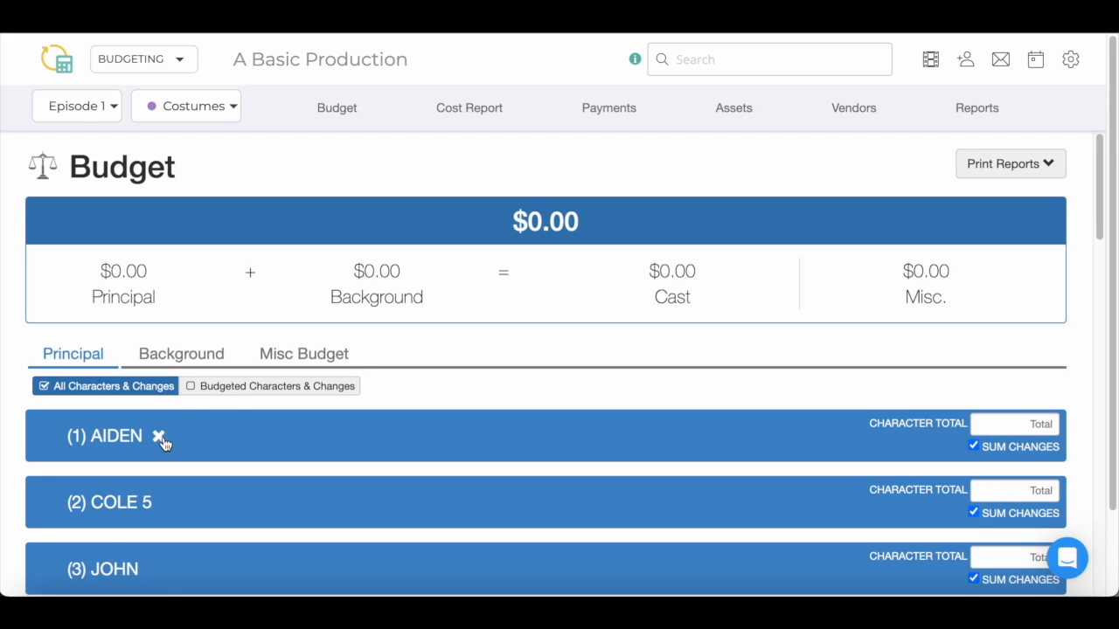
{"action": "left_click", "coordinate": [159, 437]}
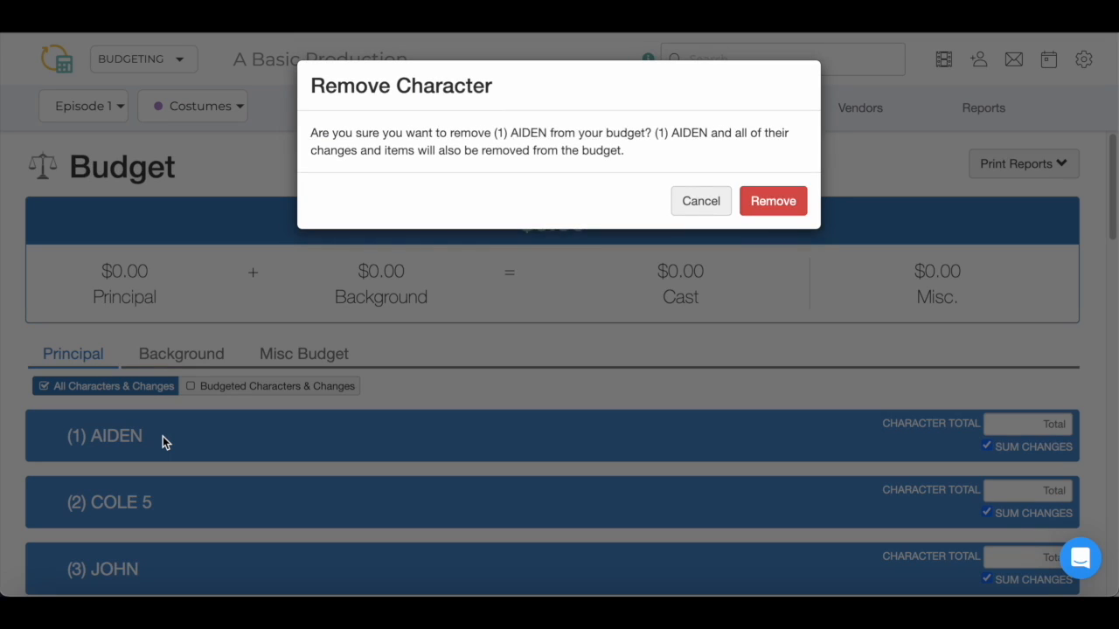
{"action": "left_click", "coordinate": [757, 208]}
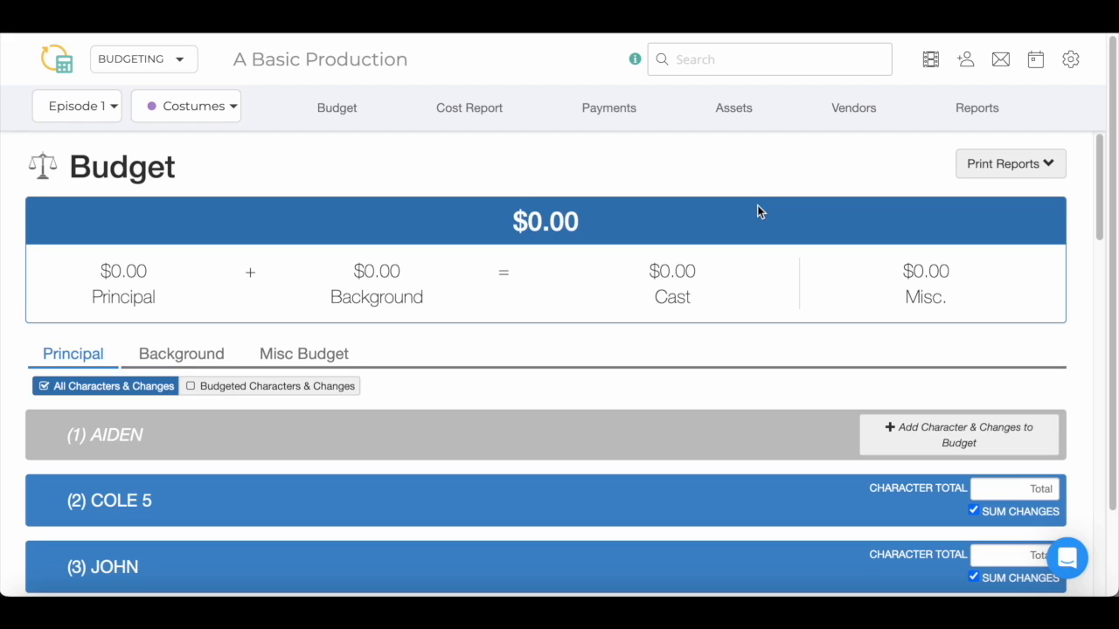
{"action": "left_click", "coordinate": [899, 443]}
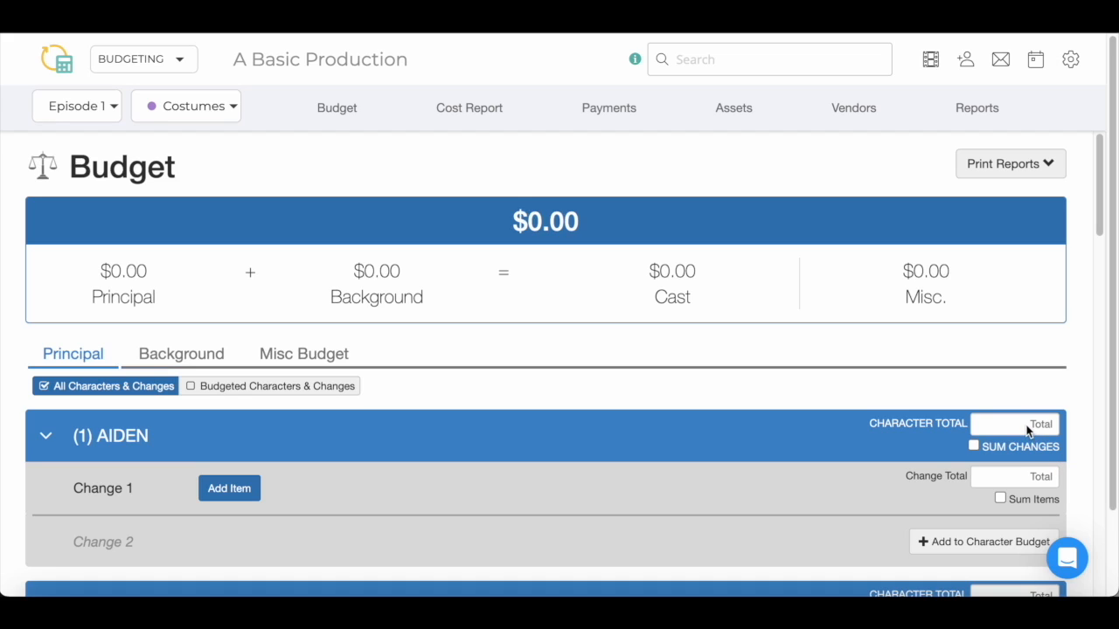
Give AIDEN a 500 total and Change 1 a $180 total, sum his changes, and add Change 2
{"action": "left_click", "coordinate": [1028, 426]}
{"action": "type", "text": "500"}
{"action": "key", "text": "Tab"}
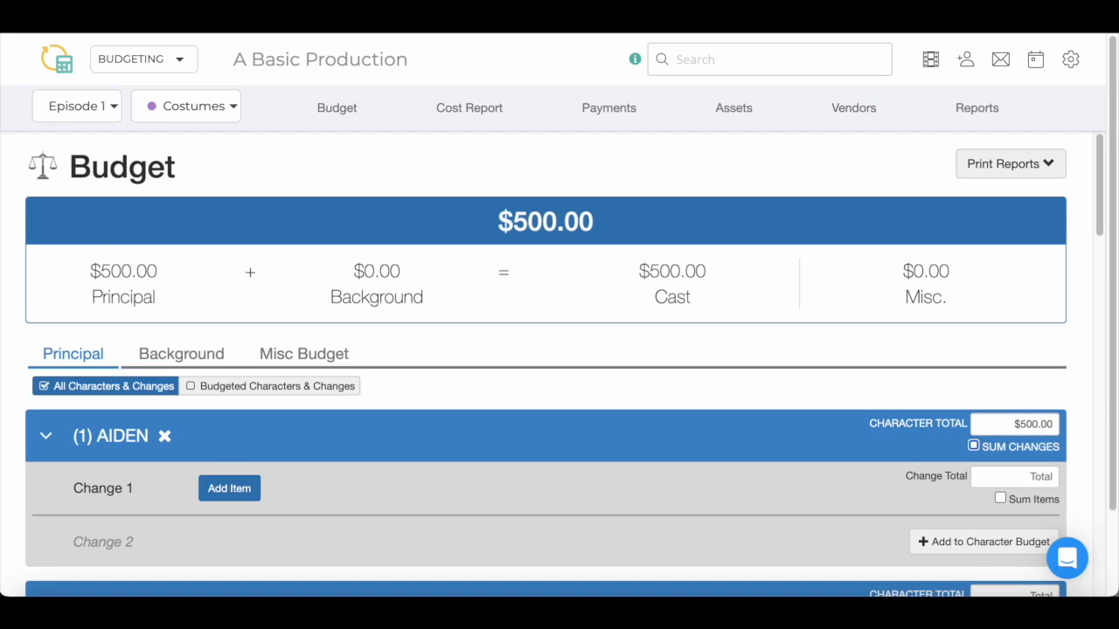
{"action": "key", "text": "Tab"}
{"action": "left_click", "coordinate": [1024, 480]}
{"action": "type", "text": "180"}
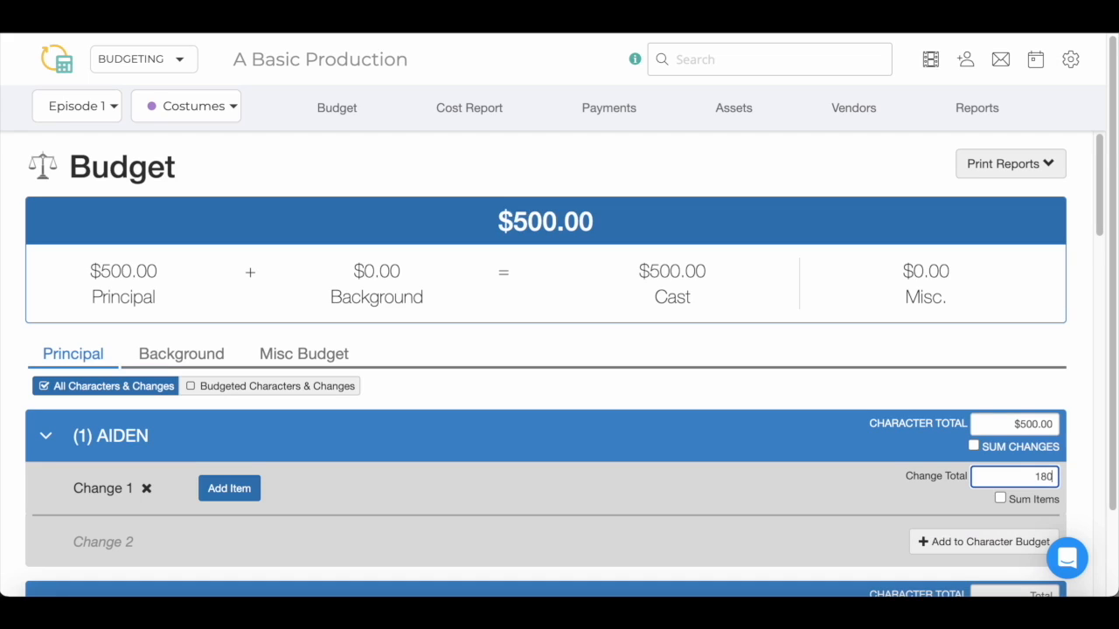
{"action": "left_click", "coordinate": [974, 446]}
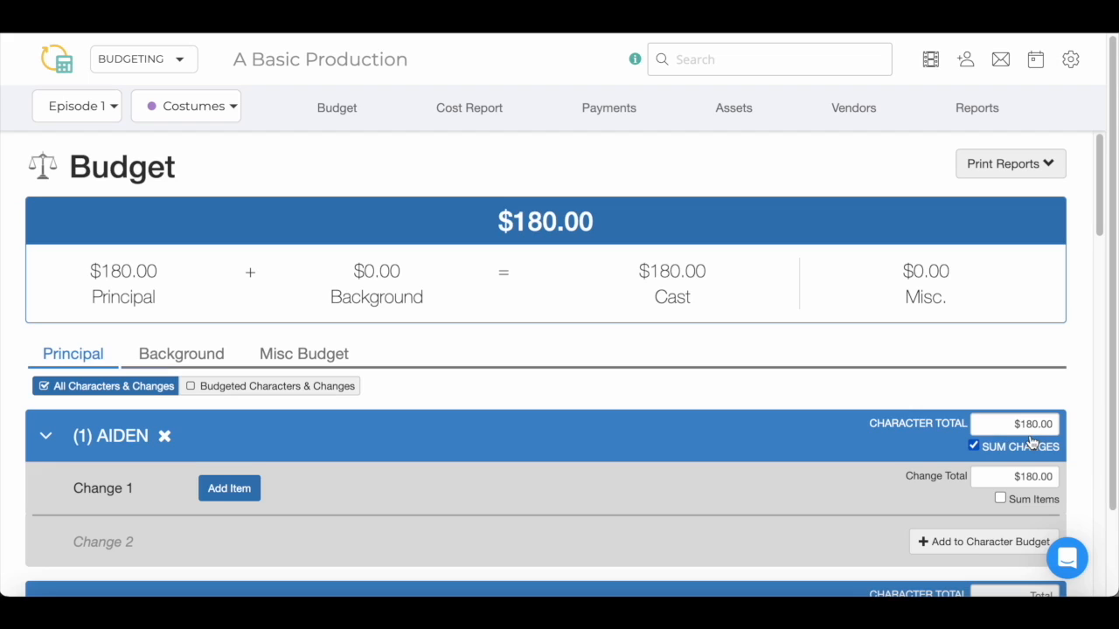
{"action": "left_click", "coordinate": [987, 543]}
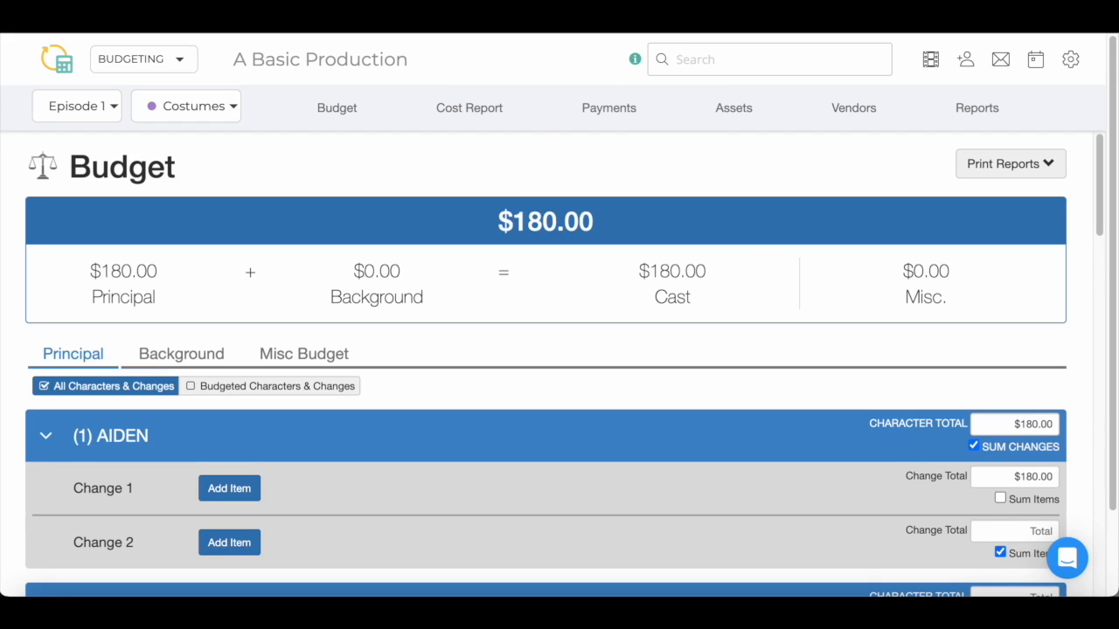
Add a bought Shirt at $65.00 to Change 1 with Sum Items on, then remove the Shirt
{"action": "left_click", "coordinate": [244, 491]}
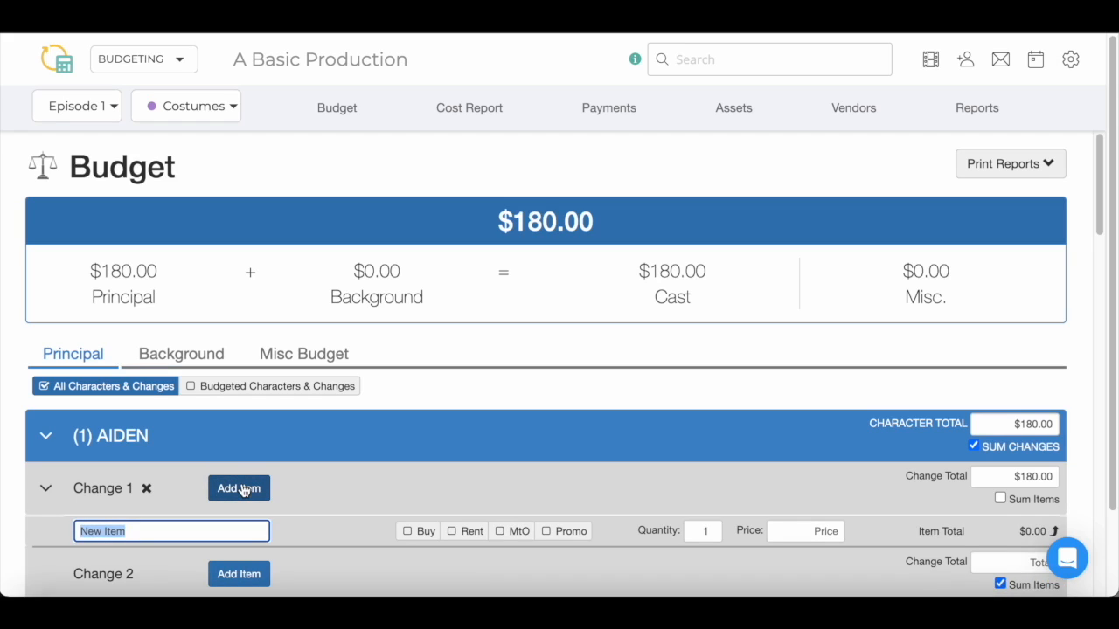
{"action": "type", "text": "Shirt"}
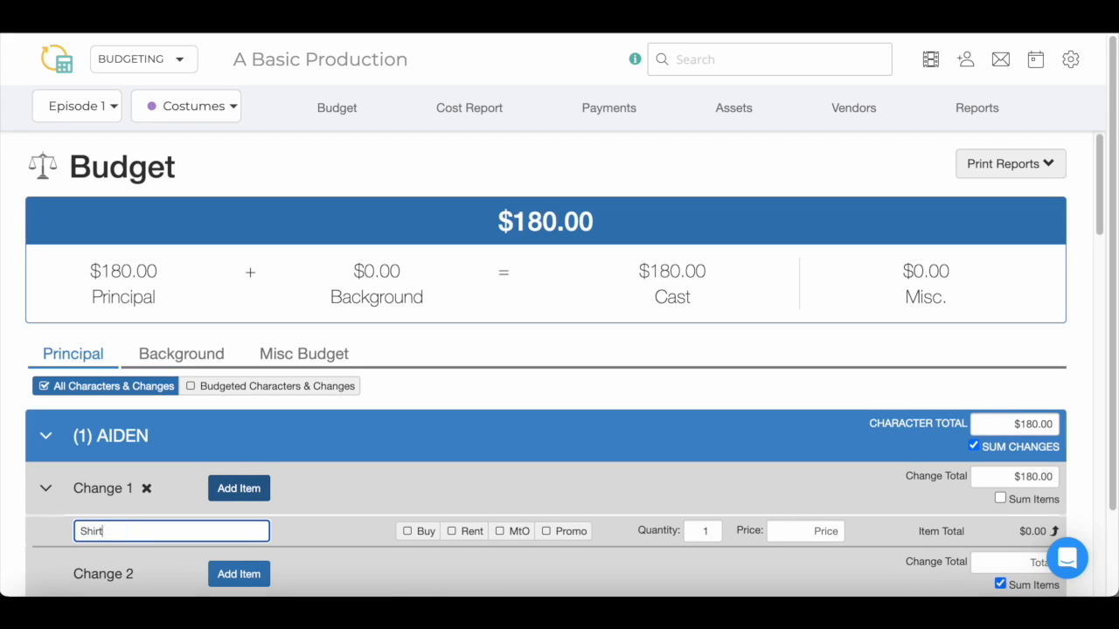
{"action": "left_click", "coordinate": [407, 535]}
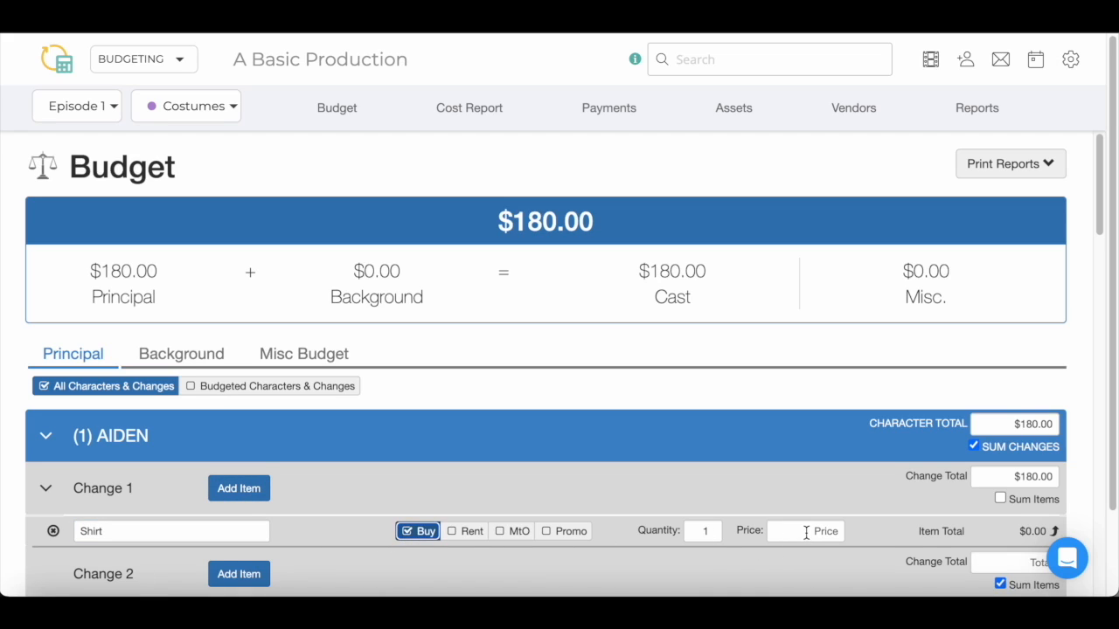
{"action": "left_click", "coordinate": [806, 532]}
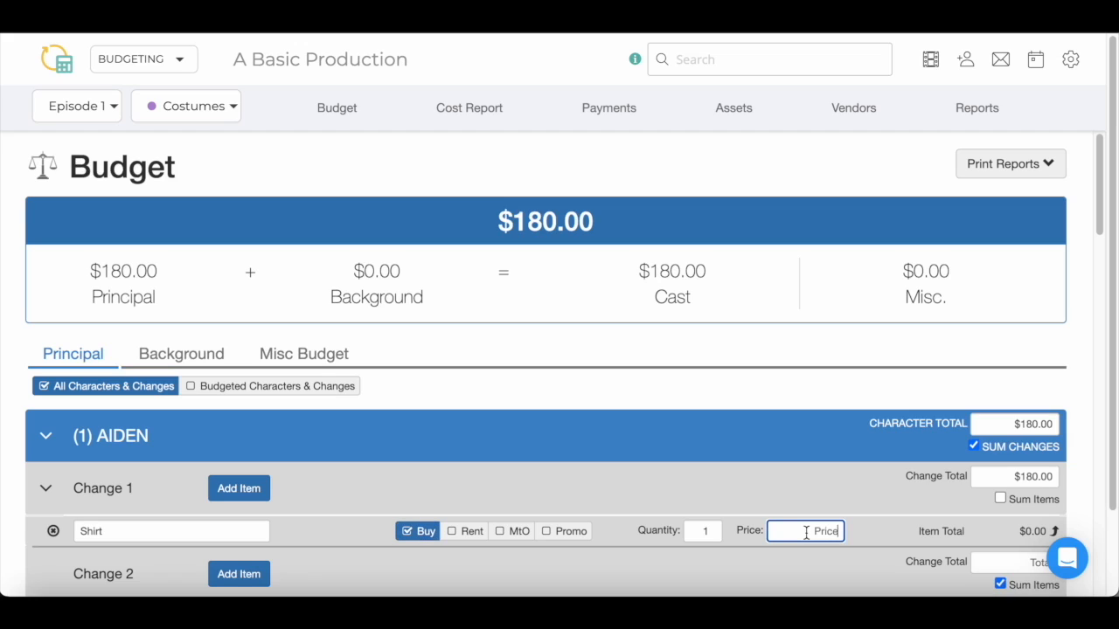
{"action": "type", "text": "65"}
{"action": "left_click", "coordinate": [1002, 498]}
{"action": "left_click", "coordinate": [1002, 498]}
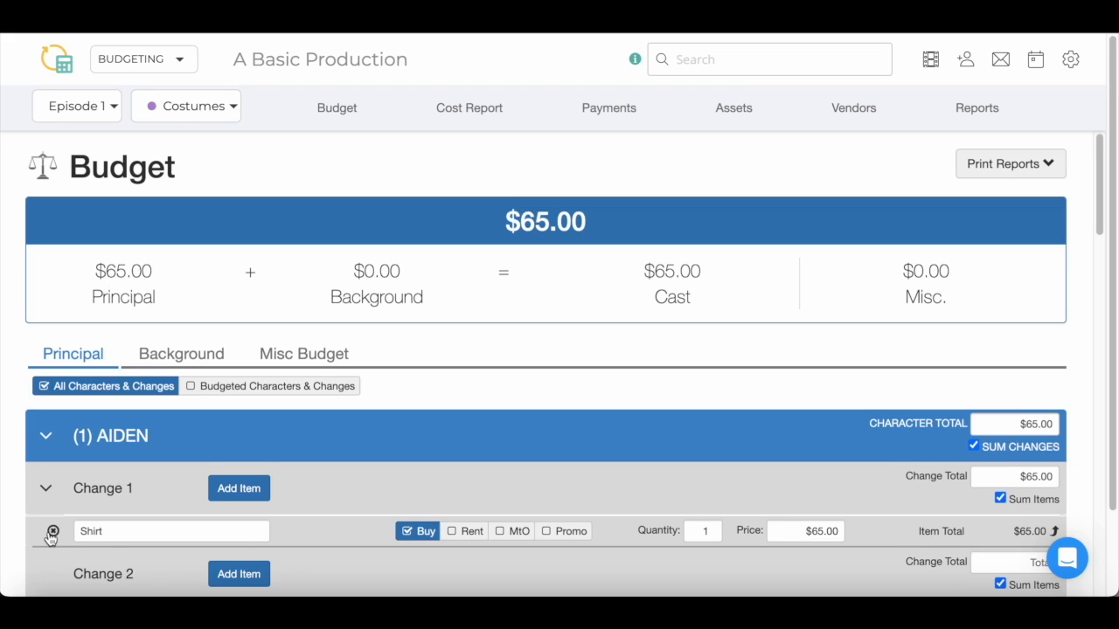
{"action": "left_click", "coordinate": [51, 532]}
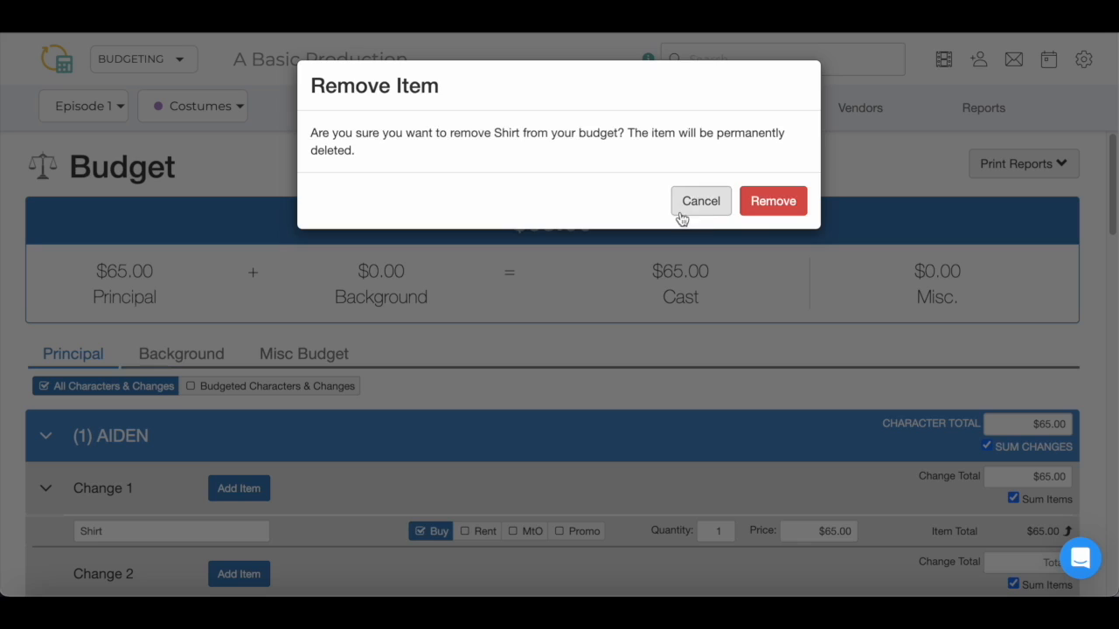
{"action": "left_click", "coordinate": [767, 216]}
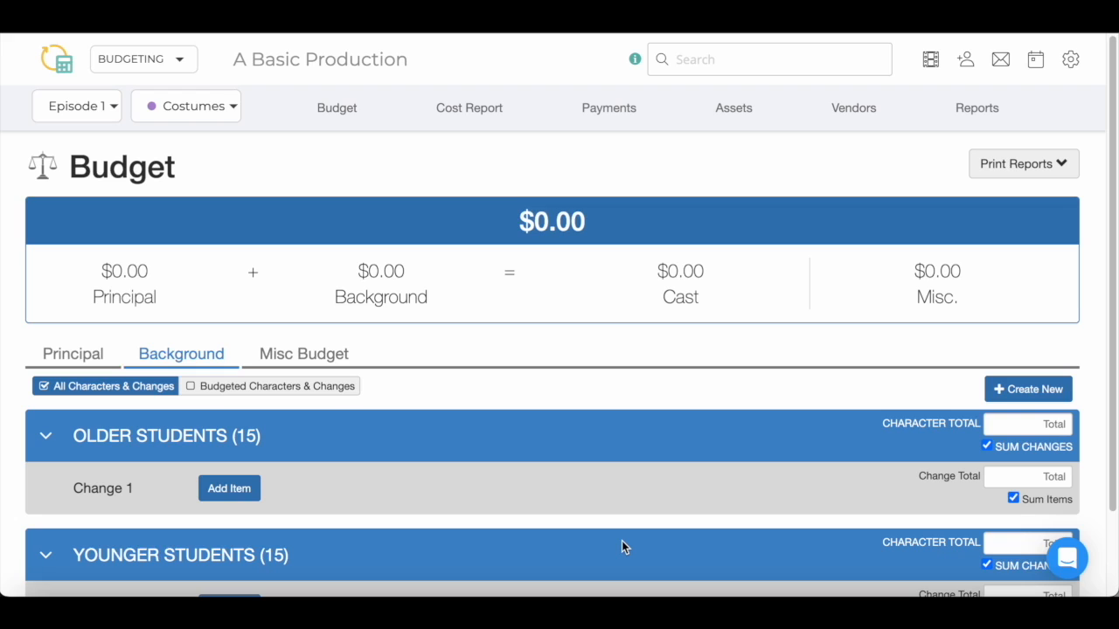
Create an ALL STUDENTS background character with an $800 total, then view the Misc Budget list
{"action": "left_click", "coordinate": [1006, 390]}
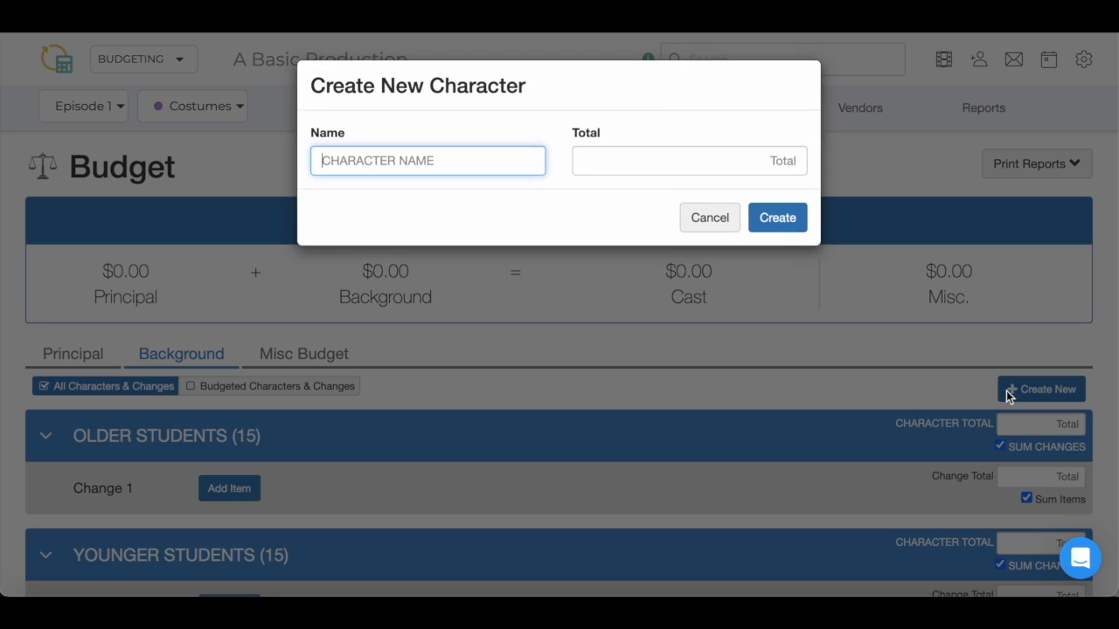
{"action": "type", "text": "ALL STUDENTS"}
{"action": "key", "text": "Tab"}
{"action": "type", "text": "800"}
{"action": "left_click", "coordinate": [764, 218]}
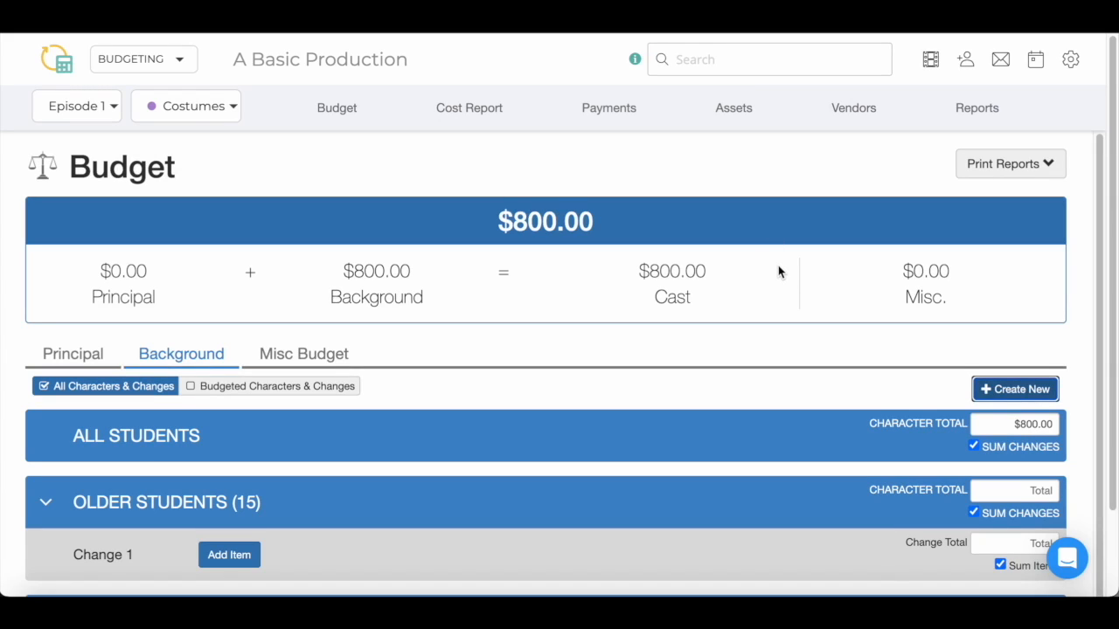
{"action": "left_click", "coordinate": [317, 361]}
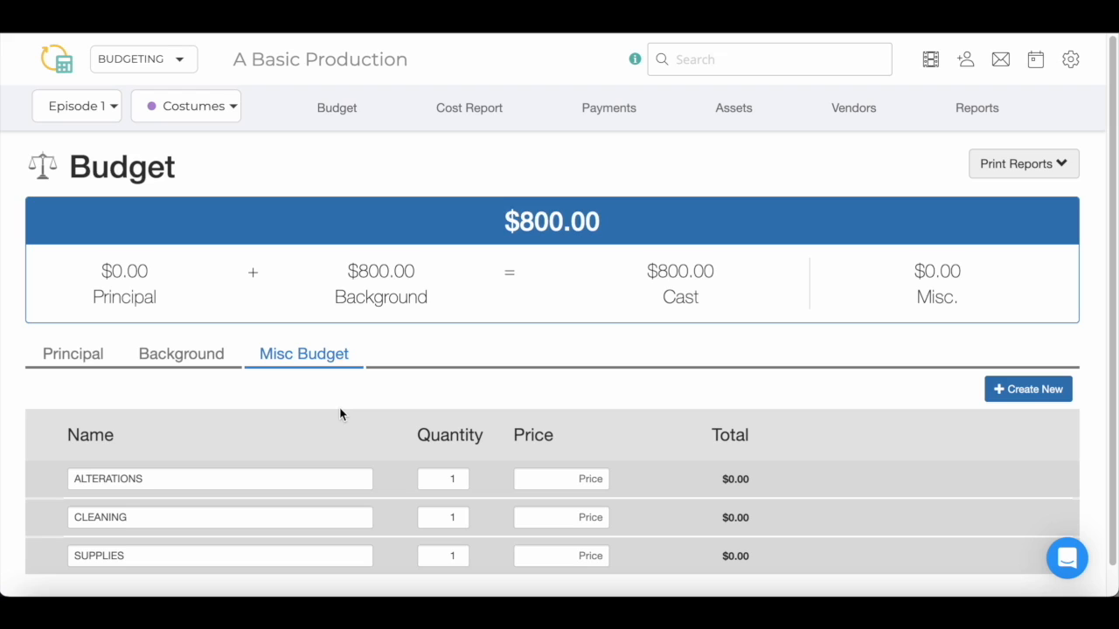
Delete the ALTERATIONS misc item and add a NEW ITEM row to the Misc Budget
{"action": "mouse_move", "coordinate": [363, 468]}
{"action": "left_click", "coordinate": [48, 481]}
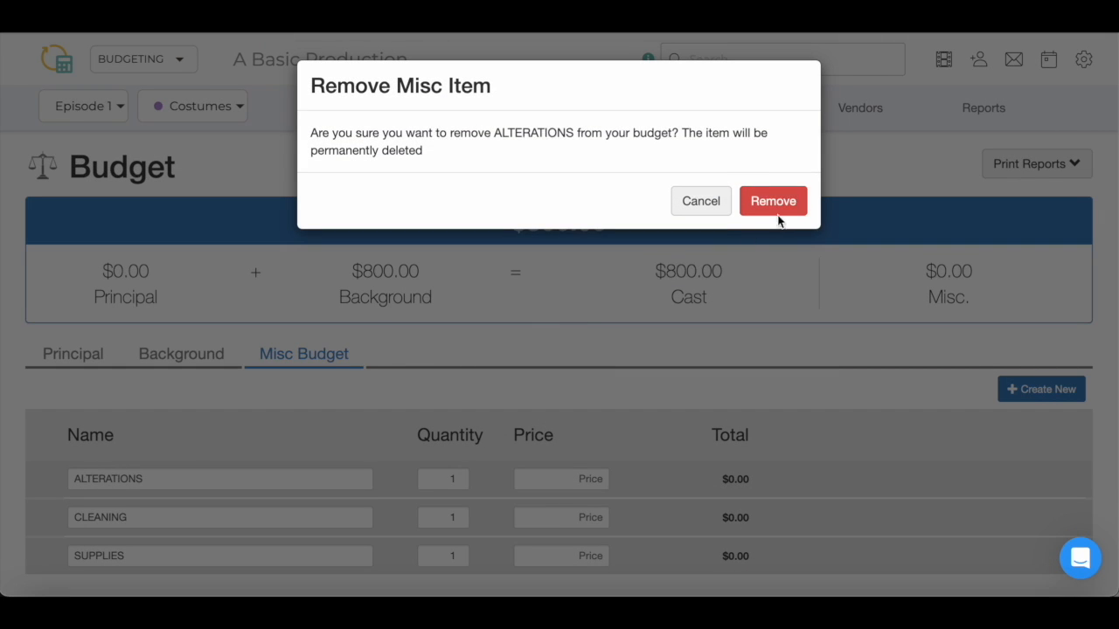
{"action": "left_click", "coordinate": [775, 204]}
{"action": "left_click", "coordinate": [1034, 389]}
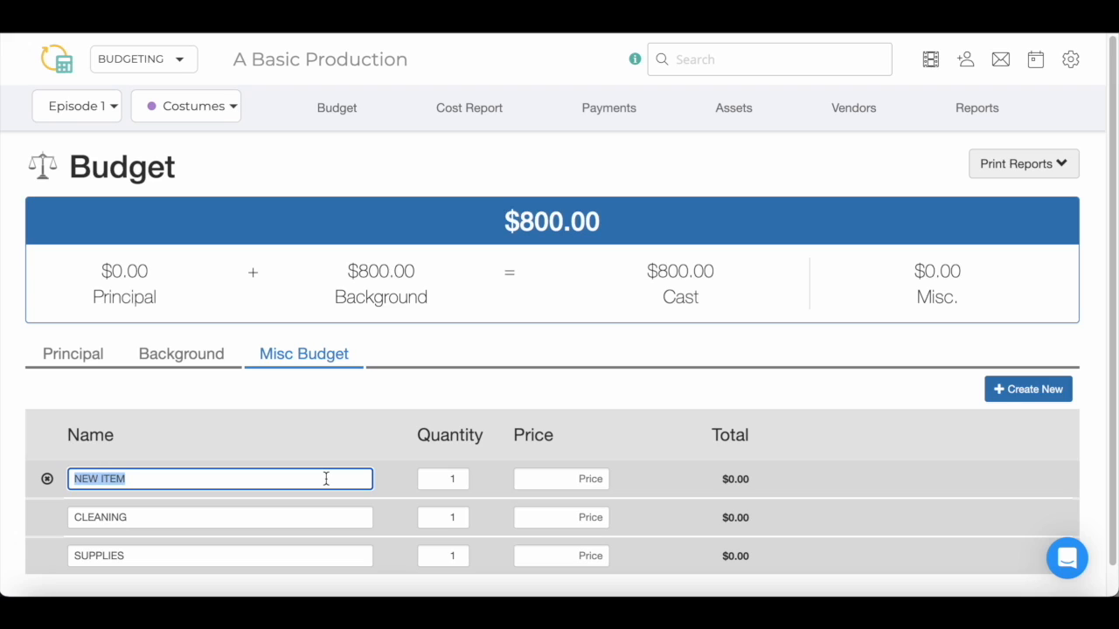
{"action": "left_click", "coordinate": [579, 522]}
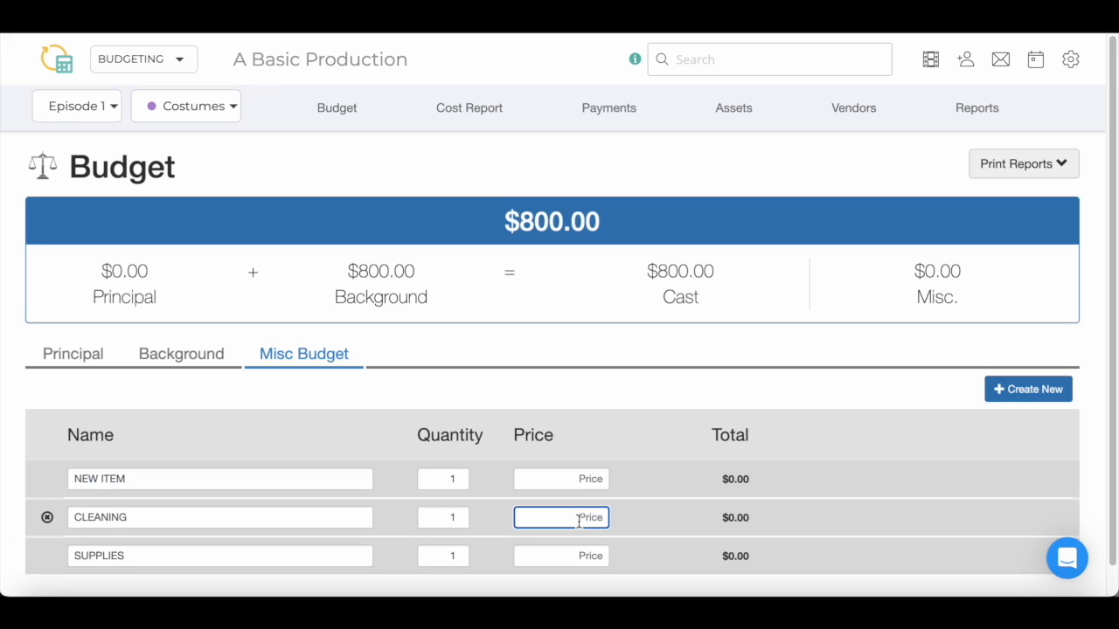
{"action": "type", "text": "600"}
{"action": "left_click", "coordinate": [588, 559]}
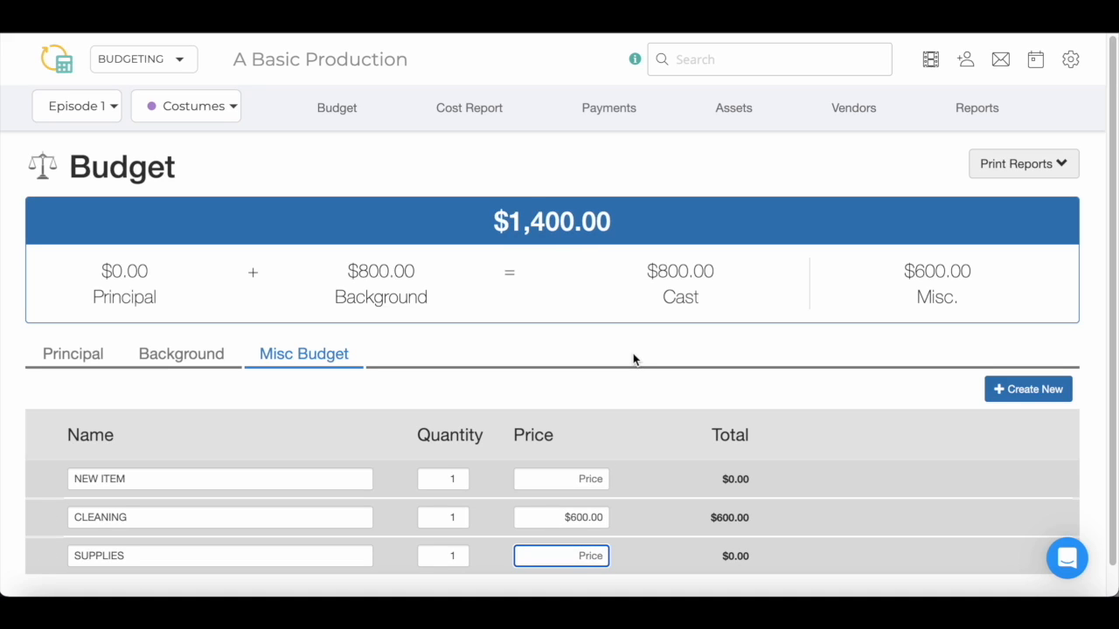
{"action": "left_click", "coordinate": [1052, 172]}
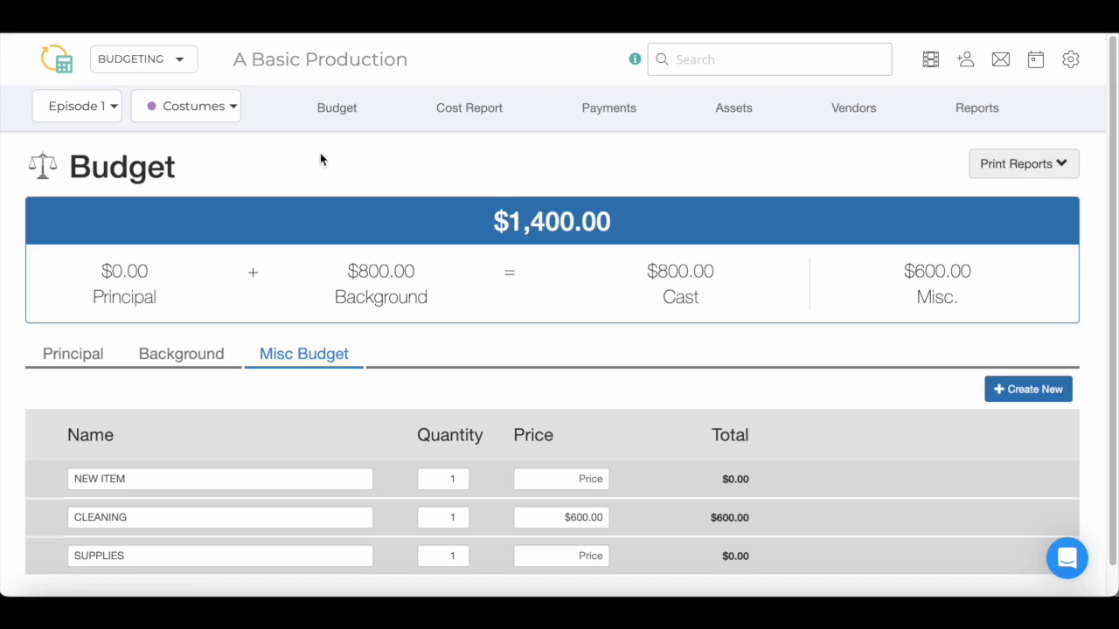
{"action": "left_click", "coordinate": [167, 68]}
Generate the budget Changes Report from Continuity's Reports page under Budgeting Reports
{"action": "left_click", "coordinate": [187, 166]}
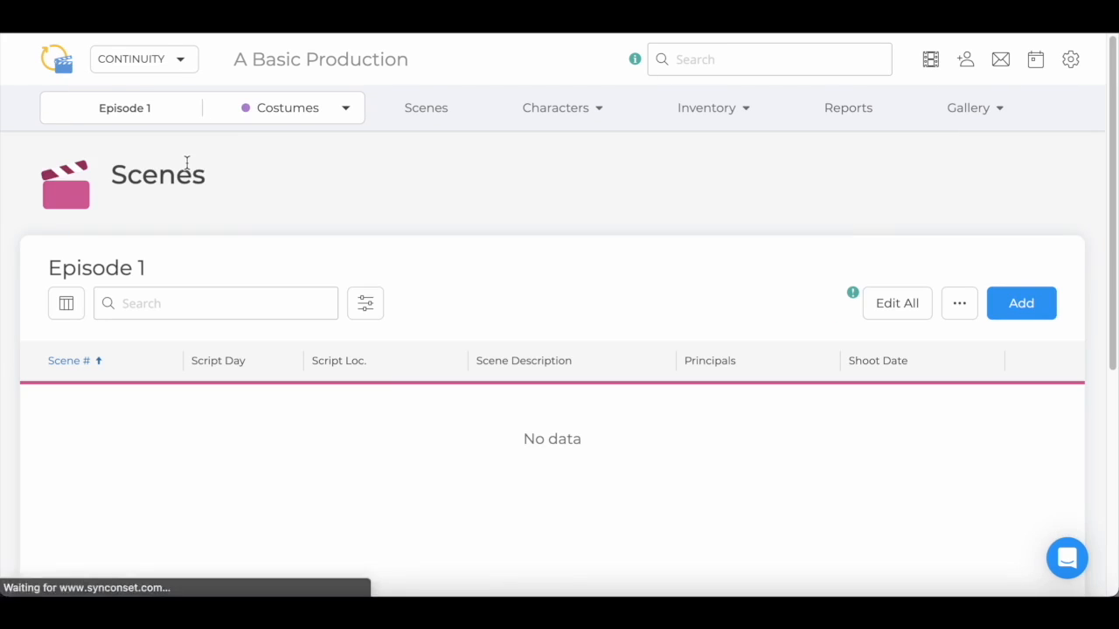
{"action": "left_click", "coordinate": [833, 121]}
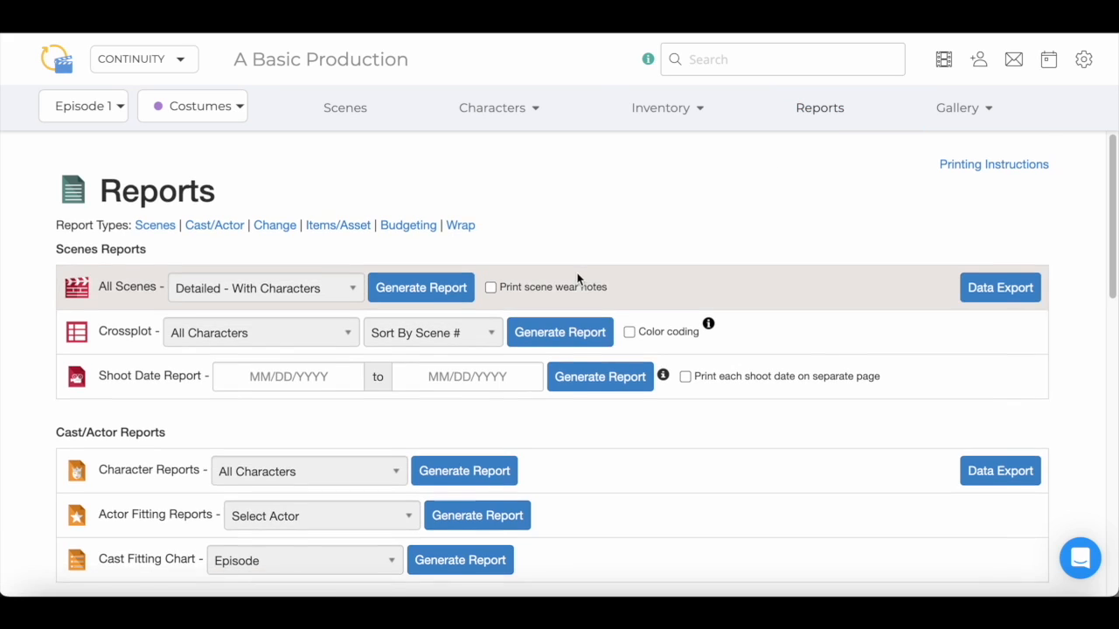
{"action": "scroll", "coordinate": [577, 278], "scroll_direction": "down", "scroll_amount": 5}
{"action": "scroll", "coordinate": [577, 278], "scroll_direction": "down", "scroll_amount": 3}
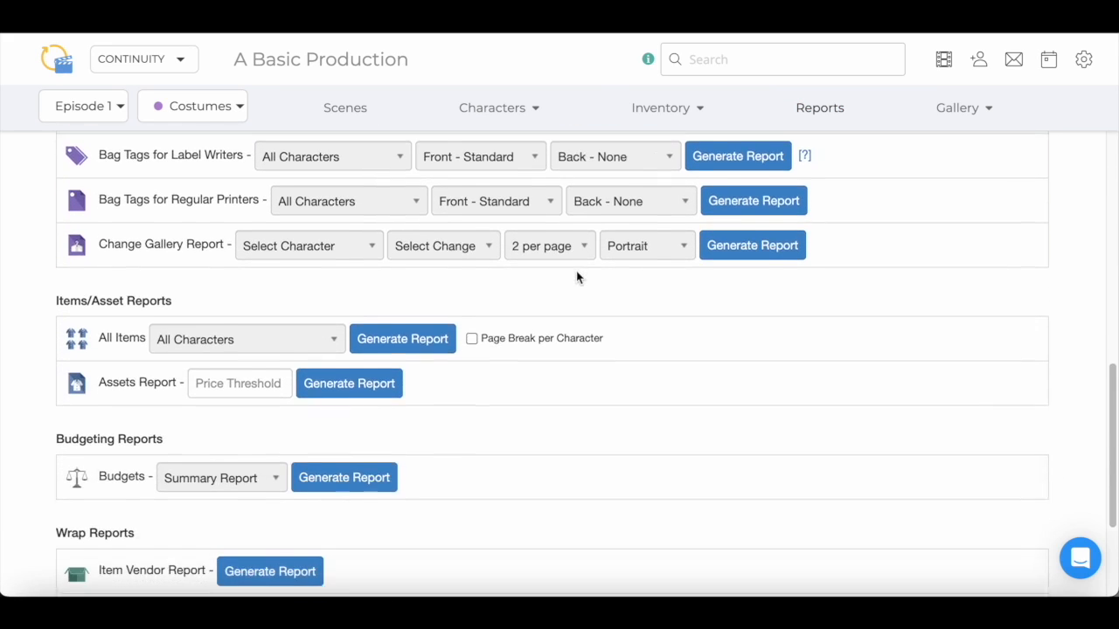
{"action": "left_click", "coordinate": [273, 456]}
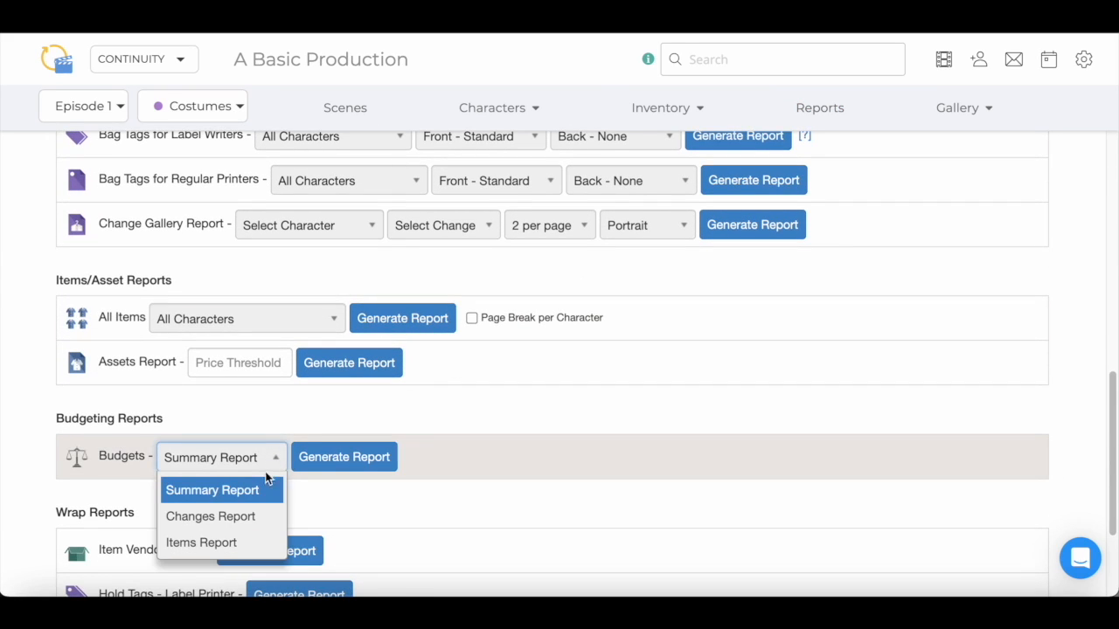
{"action": "left_click", "coordinate": [260, 517]}
{"action": "left_click", "coordinate": [350, 456]}
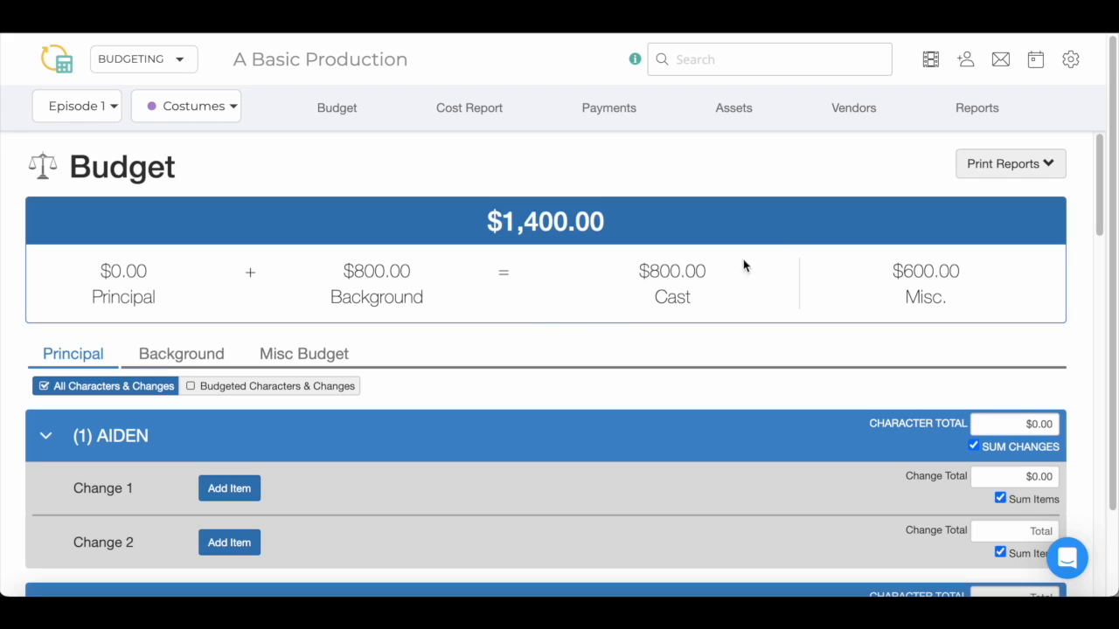
Open My Productions to list A Basic Production's episodes One through Seven
{"action": "left_click", "coordinate": [930, 59]}
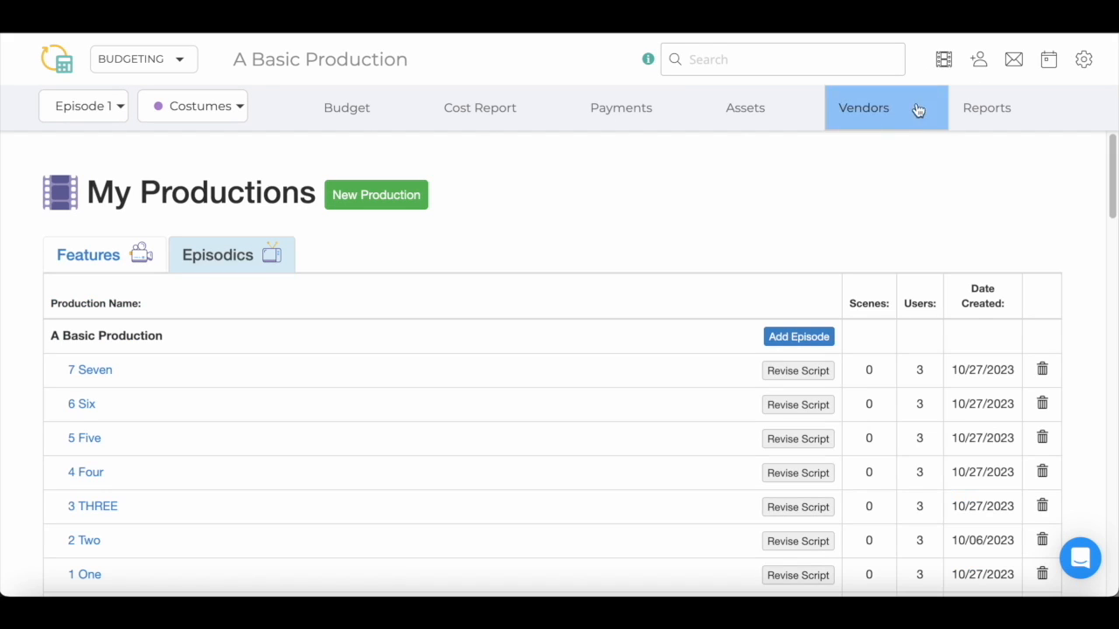
Add a new episode numbered 999 titled Amort, continuing without a script
{"action": "left_click", "coordinate": [819, 341]}
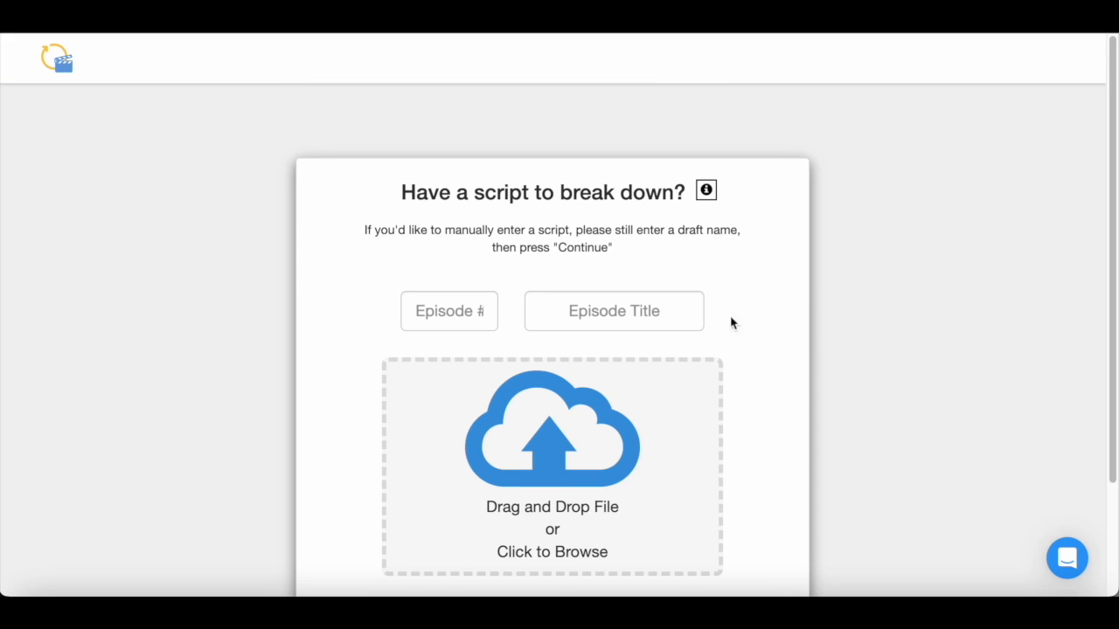
{"action": "left_click", "coordinate": [482, 312]}
{"action": "type", "text": "999"}
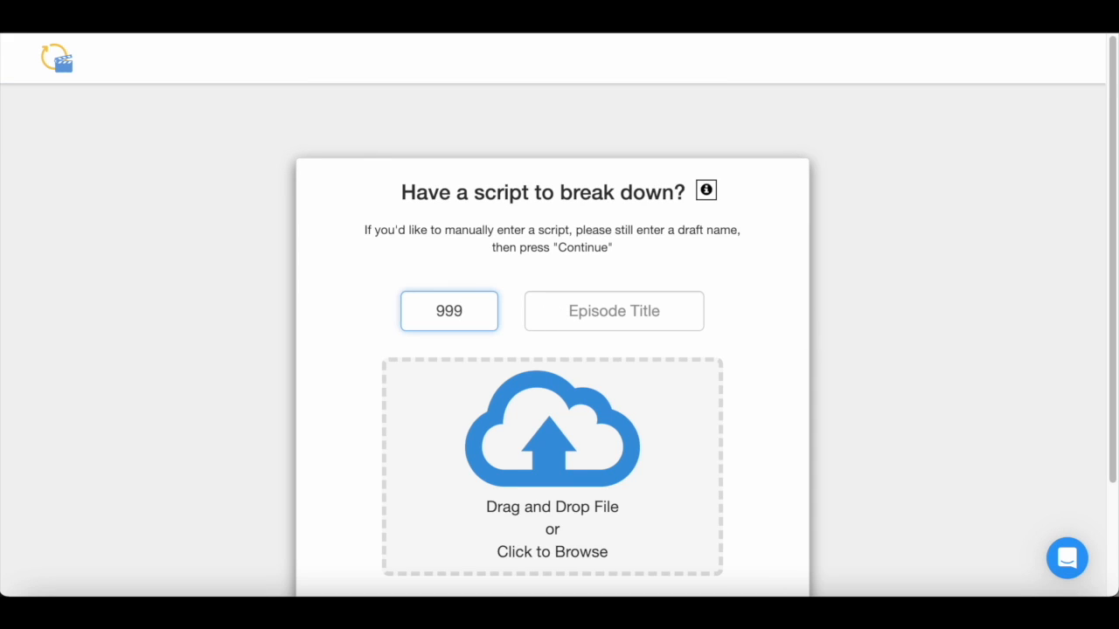
{"action": "key", "text": "Tab"}
{"action": "type", "text": "Amort"}
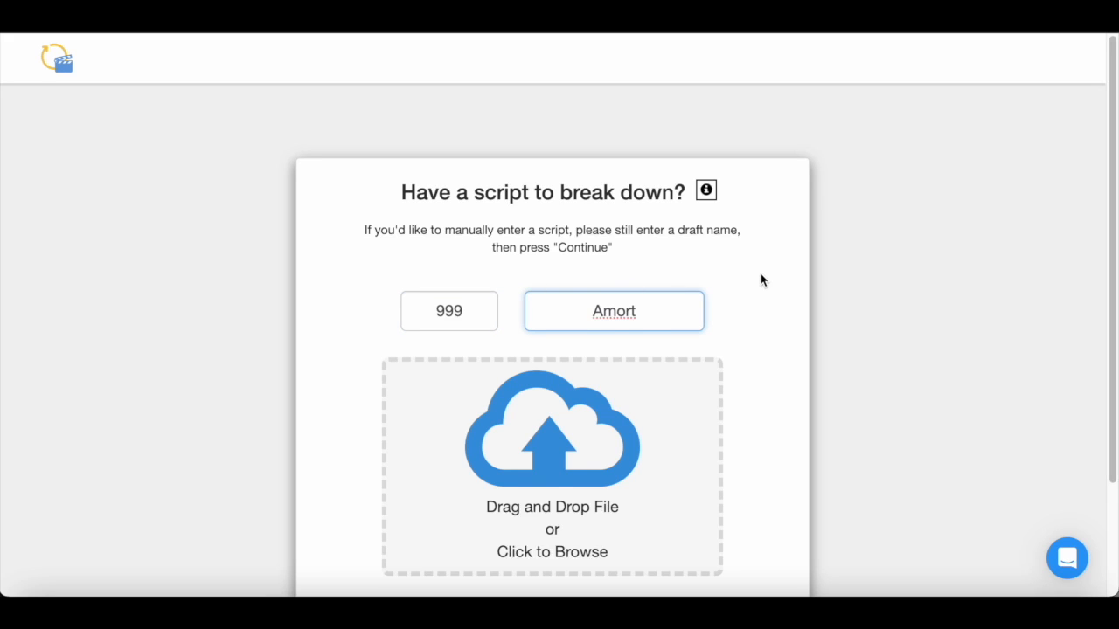
{"action": "scroll", "coordinate": [752, 276], "scroll_direction": "down", "scroll_amount": 2}
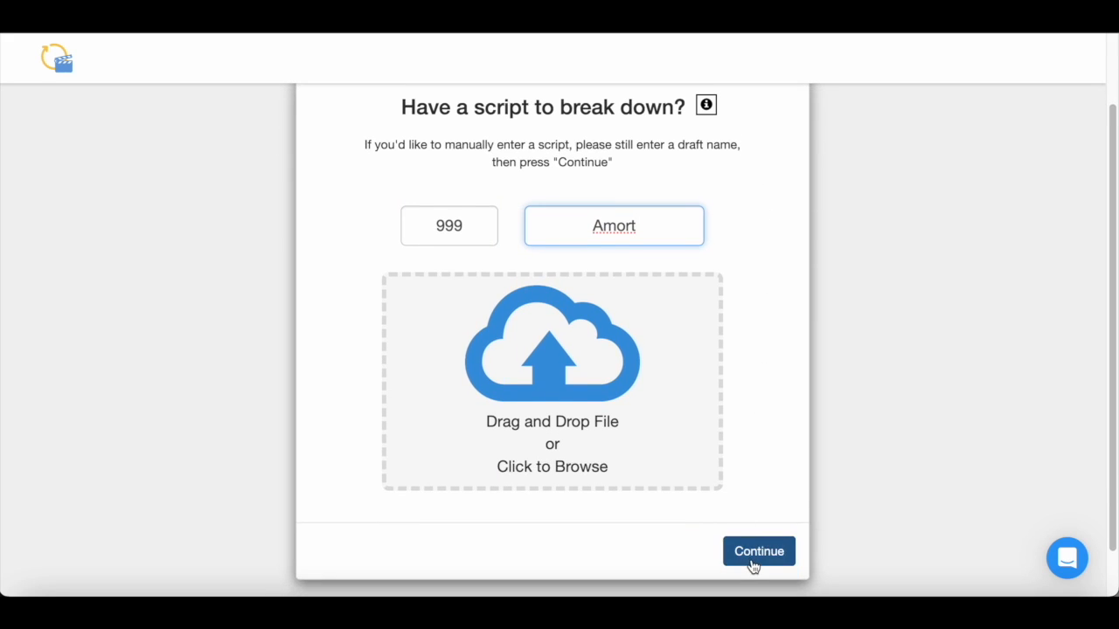
{"action": "left_click", "coordinate": [751, 560]}
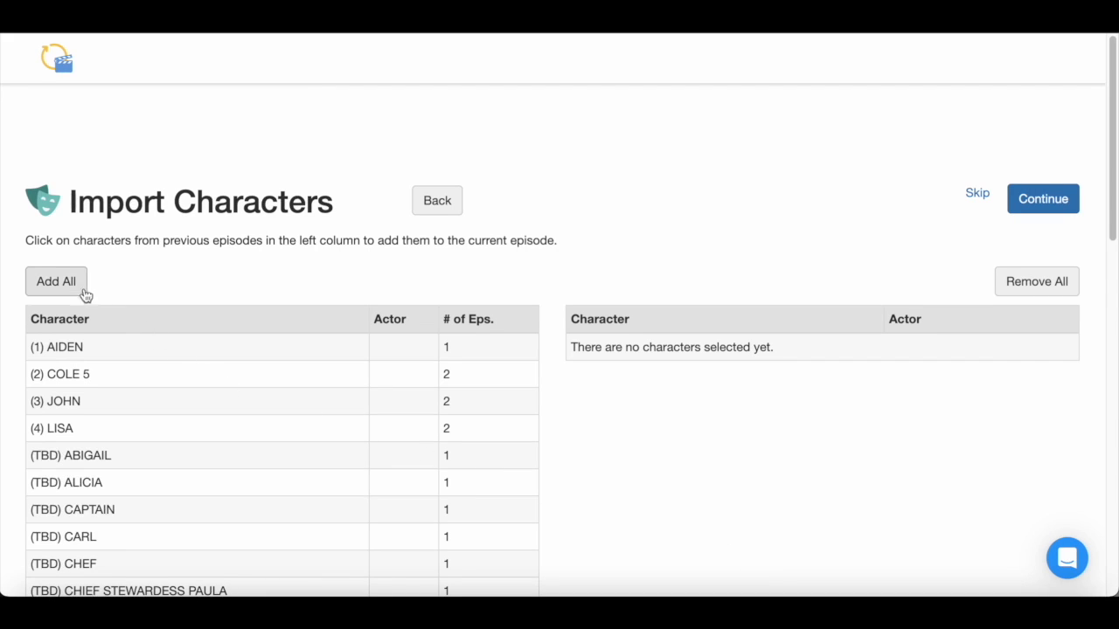
Import AIDEN, COLE 5, JOHN and then all remaining characters into episode 999
{"action": "left_click", "coordinate": [228, 357]}
{"action": "left_click", "coordinate": [228, 359]}
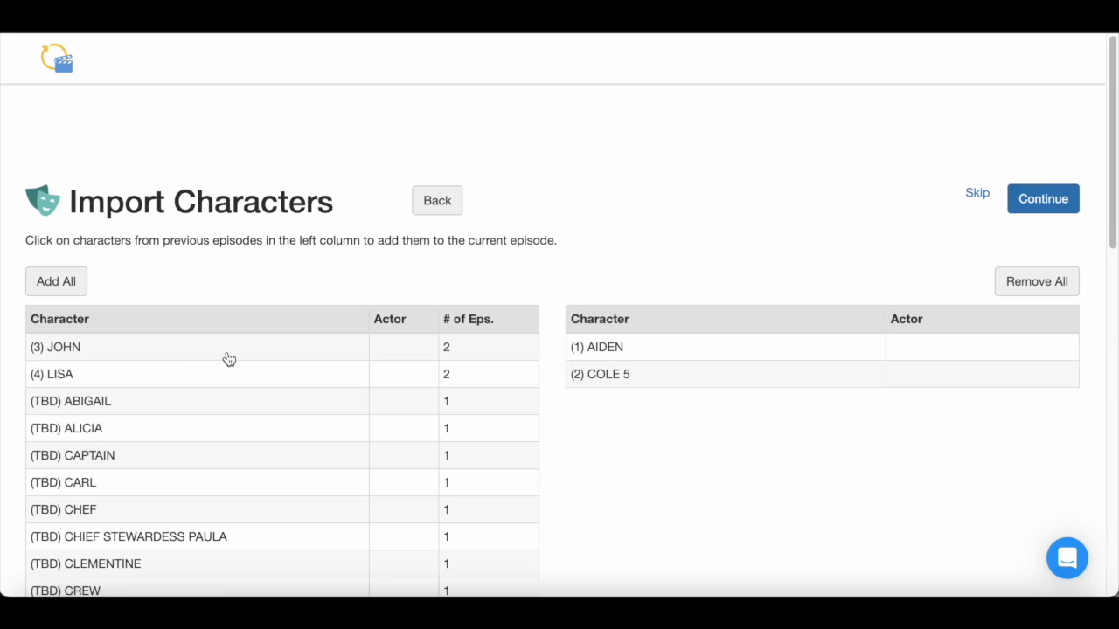
{"action": "left_click", "coordinate": [229, 359]}
{"action": "left_click", "coordinate": [68, 288]}
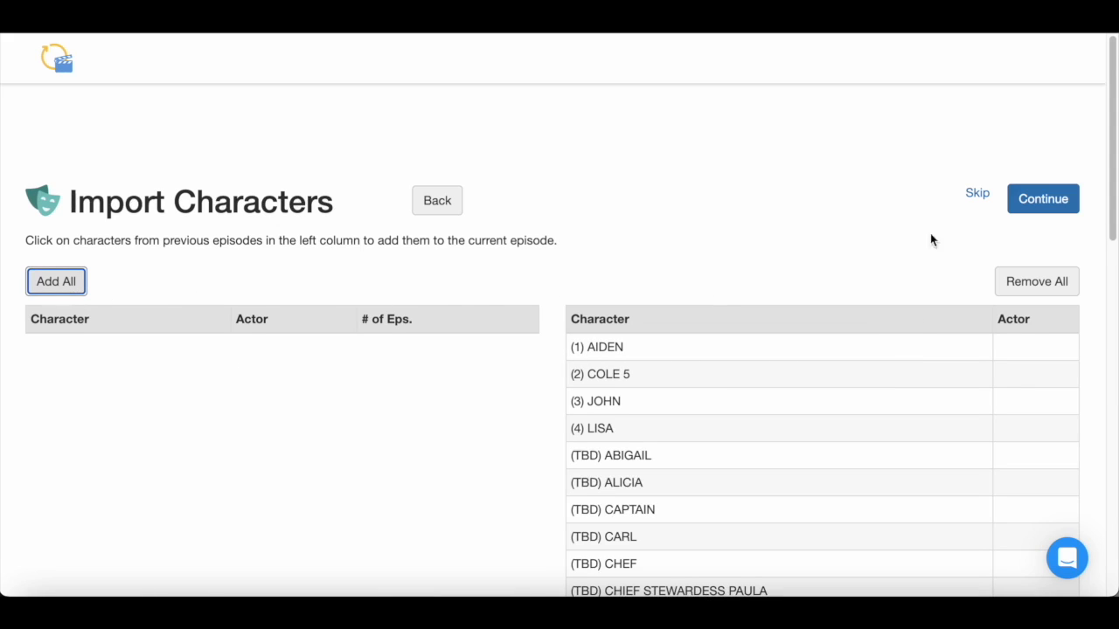
{"action": "left_click", "coordinate": [1049, 203]}
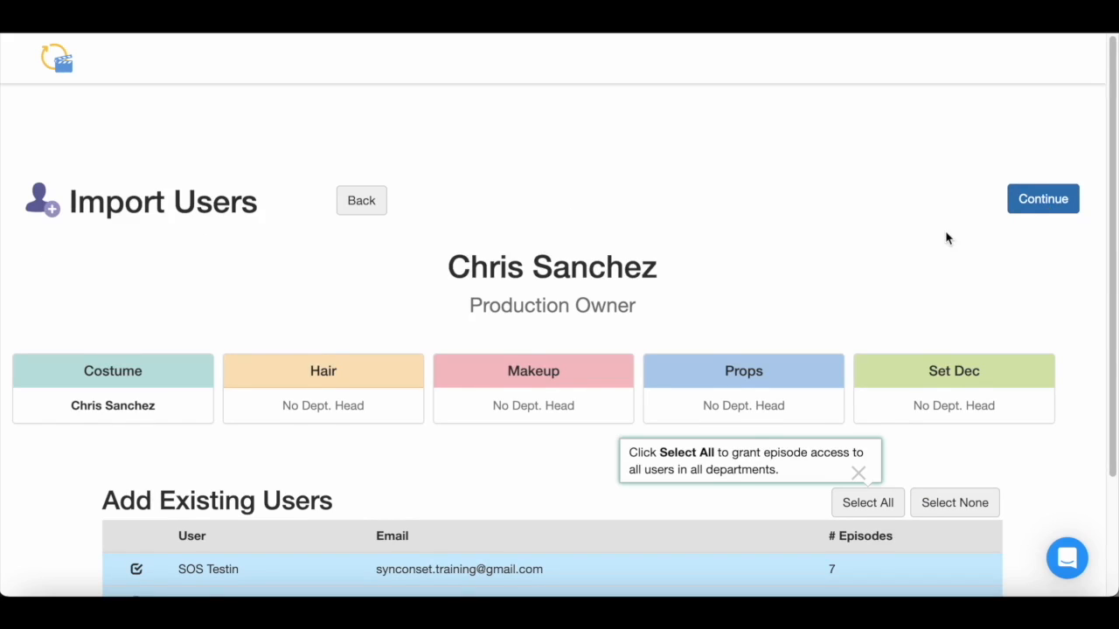
Keep both existing users checked and finish the episode 999 setup
{"action": "scroll", "coordinate": [944, 237], "scroll_direction": "down", "scroll_amount": 1}
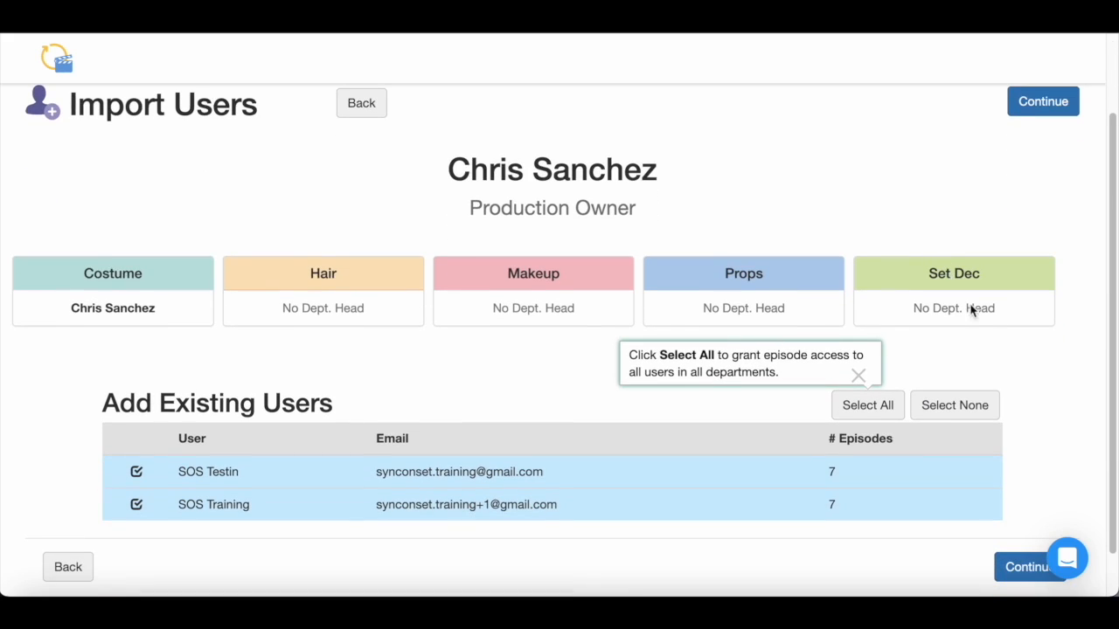
{"action": "left_click", "coordinate": [1026, 568]}
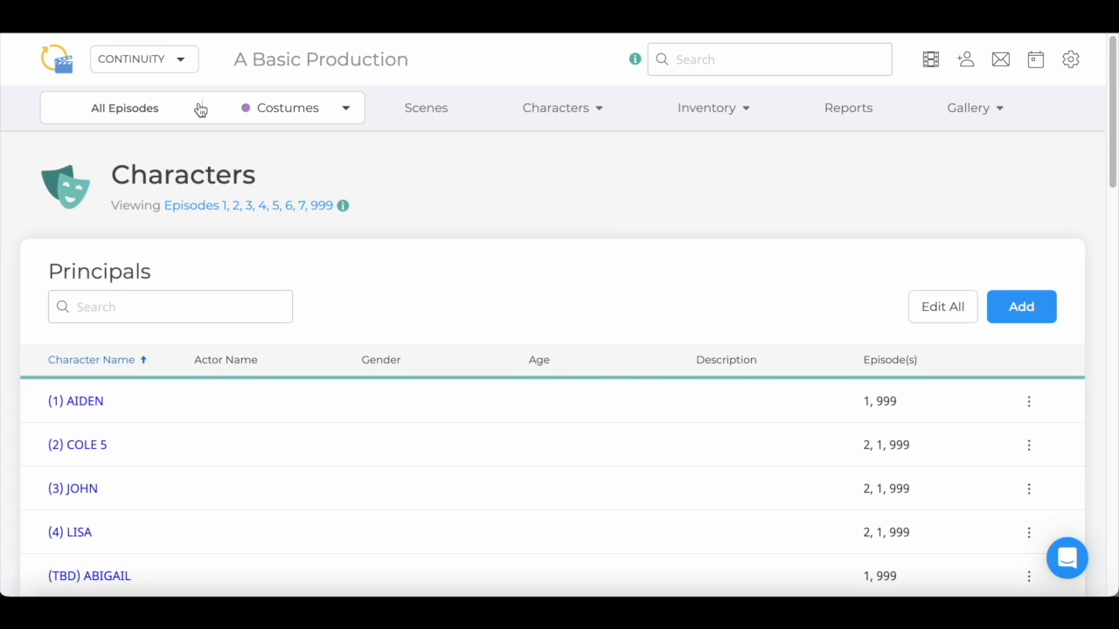
Switch from CONTINUITY back to Budgeting to show the $4,493.00 costume Budget page
{"action": "left_click", "coordinate": [181, 68]}
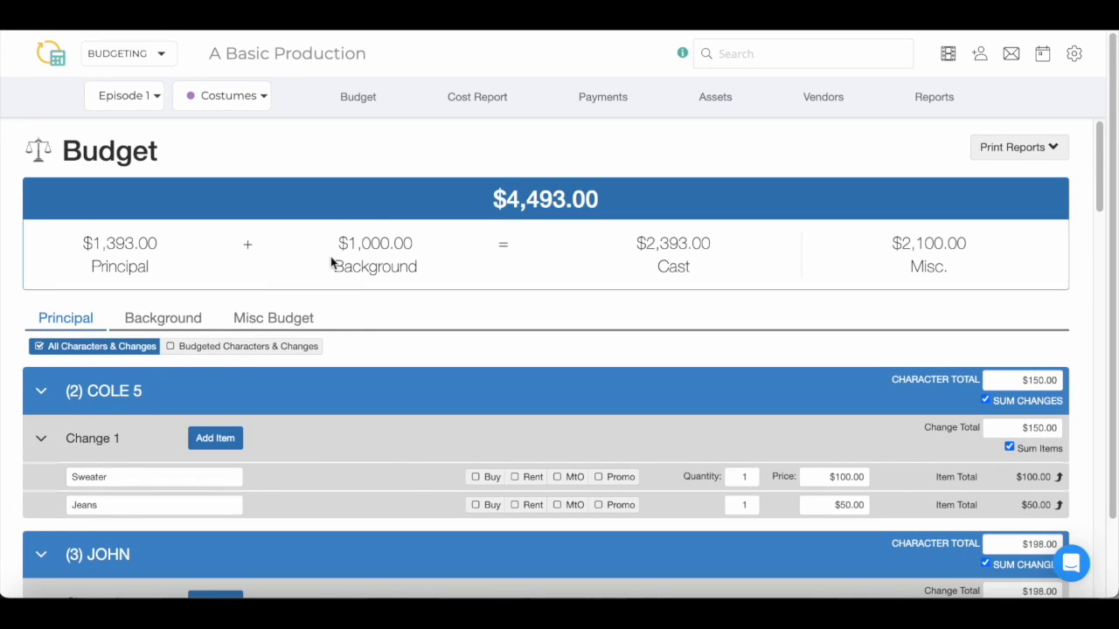
Open the Cost Report, showing $1,165.00 spent and COLE 5 $10.00 over its $150.00 budget
{"action": "left_click", "coordinate": [469, 104]}
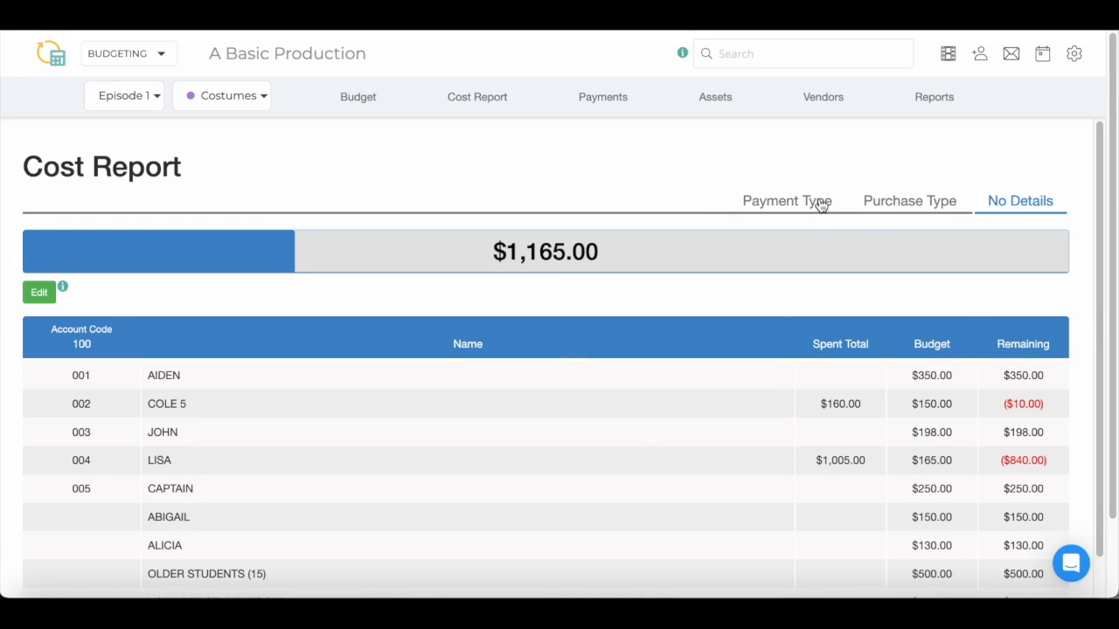
View the Cost Report by Payment Type and review the character and Misc. Items tables
{"action": "left_click", "coordinate": [820, 203]}
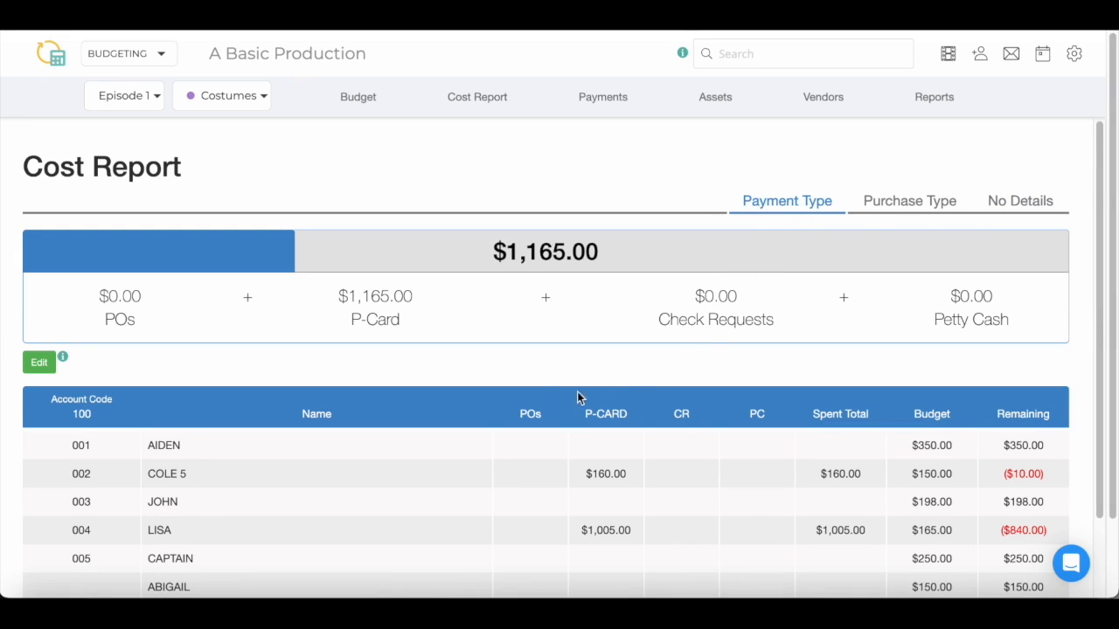
{"action": "scroll", "coordinate": [542, 389], "scroll_direction": "down", "scroll_amount": 1}
{"action": "scroll", "coordinate": [542, 393], "scroll_direction": "down", "scroll_amount": 3}
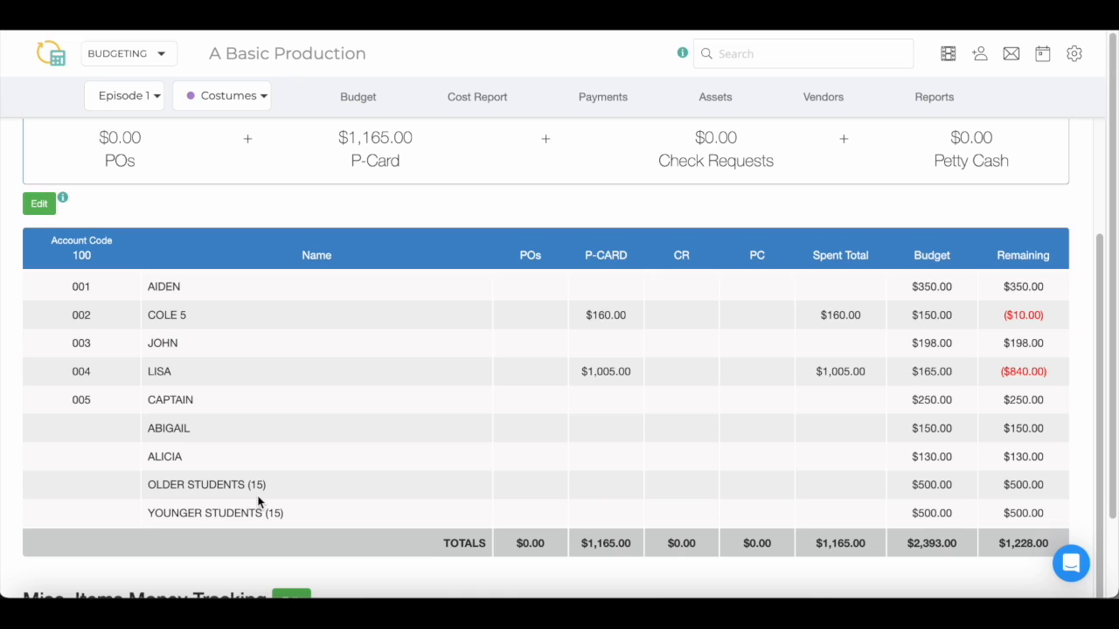
{"action": "scroll", "coordinate": [258, 501], "scroll_direction": "down", "scroll_amount": 2}
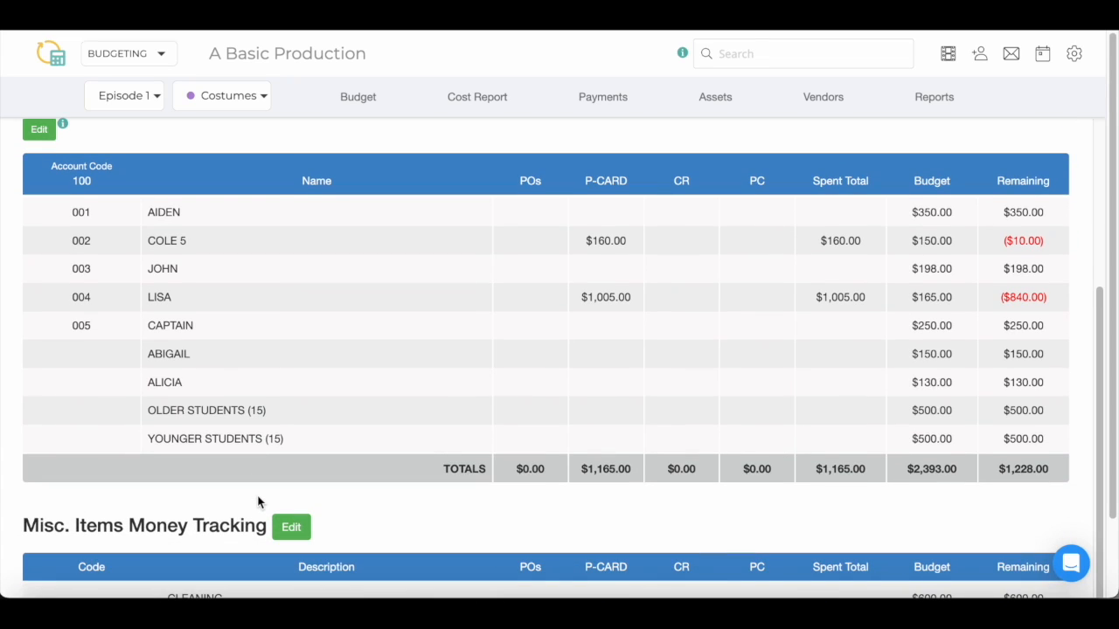
{"action": "scroll", "coordinate": [262, 500], "scroll_direction": "down", "scroll_amount": 2}
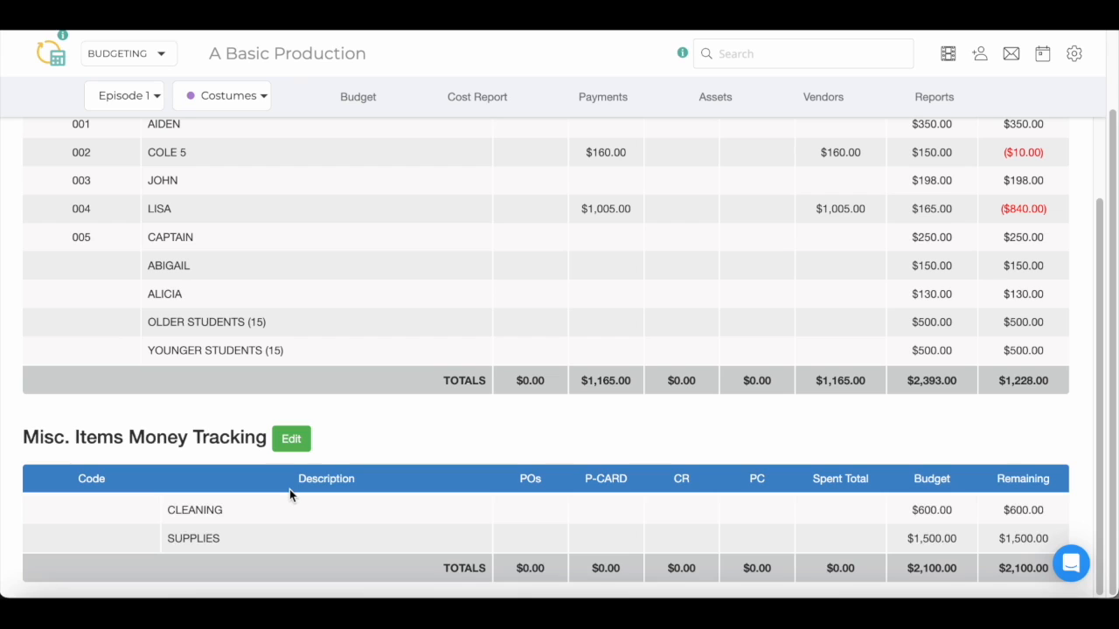
{"action": "scroll", "coordinate": [290, 489], "scroll_direction": "up", "scroll_amount": 1}
{"action": "scroll", "coordinate": [290, 490], "scroll_direction": "up", "scroll_amount": 2}
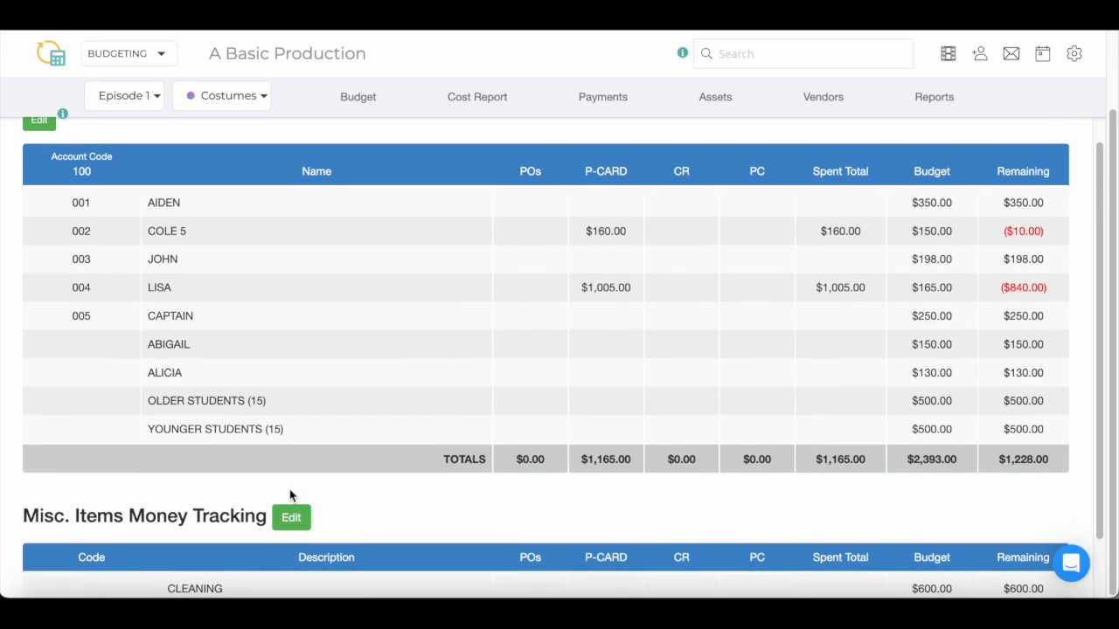
{"action": "scroll", "coordinate": [289, 495], "scroll_direction": "up", "scroll_amount": 1}
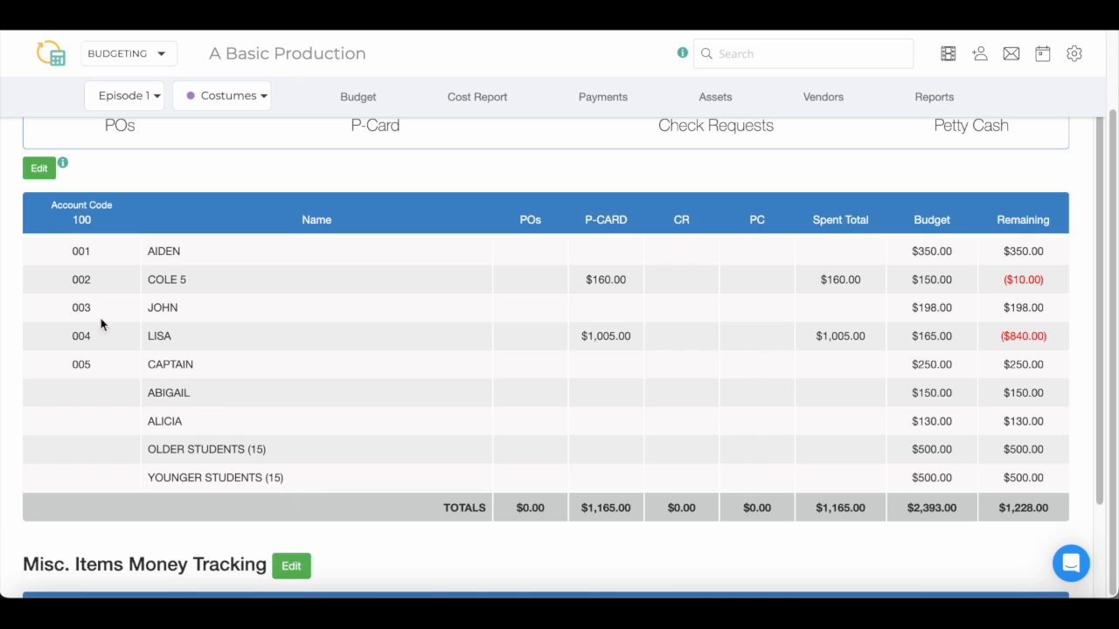
In edit mode, rename the ABIGAIL accounting name to ASHLYNN and code that row 006
{"action": "left_click", "coordinate": [39, 168]}
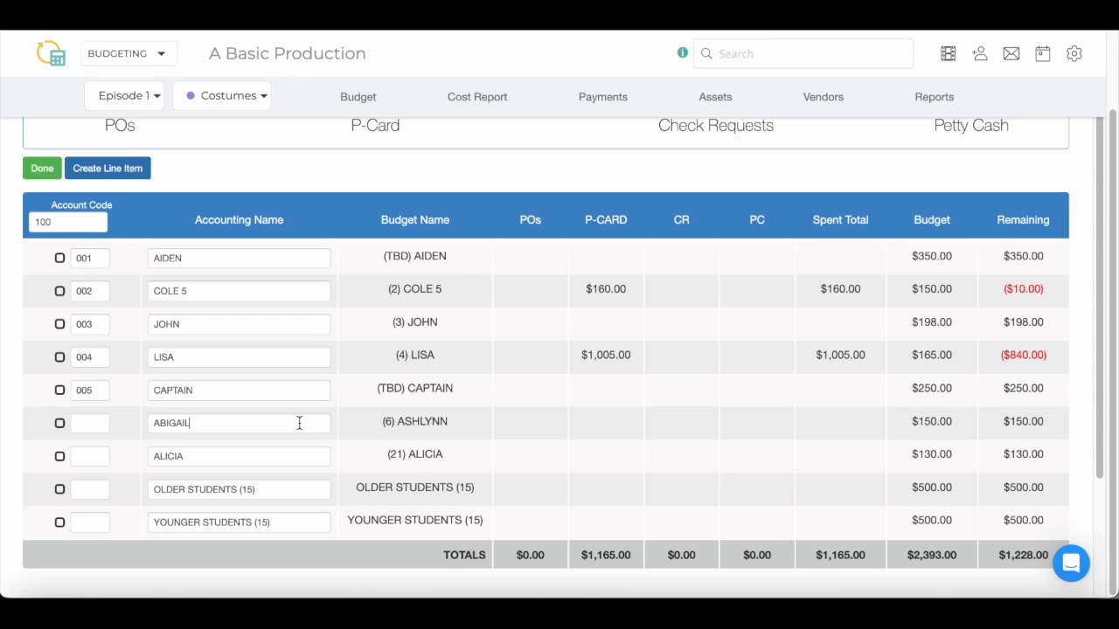
{"action": "key", "text": "BackSpace"}
{"action": "key", "text": "BackSpace"}
{"action": "key", "text": "BackSpace"}
{"action": "key", "text": "BackSpace"}
{"action": "key", "text": "BackSpace"}
{"action": "type", "text": "SHLYNN"}
{"action": "left_click", "coordinate": [91, 426]}
{"action": "type", "text": "006"}
{"action": "left_click", "coordinate": [81, 227]}
Restore CAPTAIN's account code to 005 and save the character table
{"action": "left_click", "coordinate": [99, 393]}
{"action": "type", "text": "L"}
{"action": "key", "text": "Tab"}
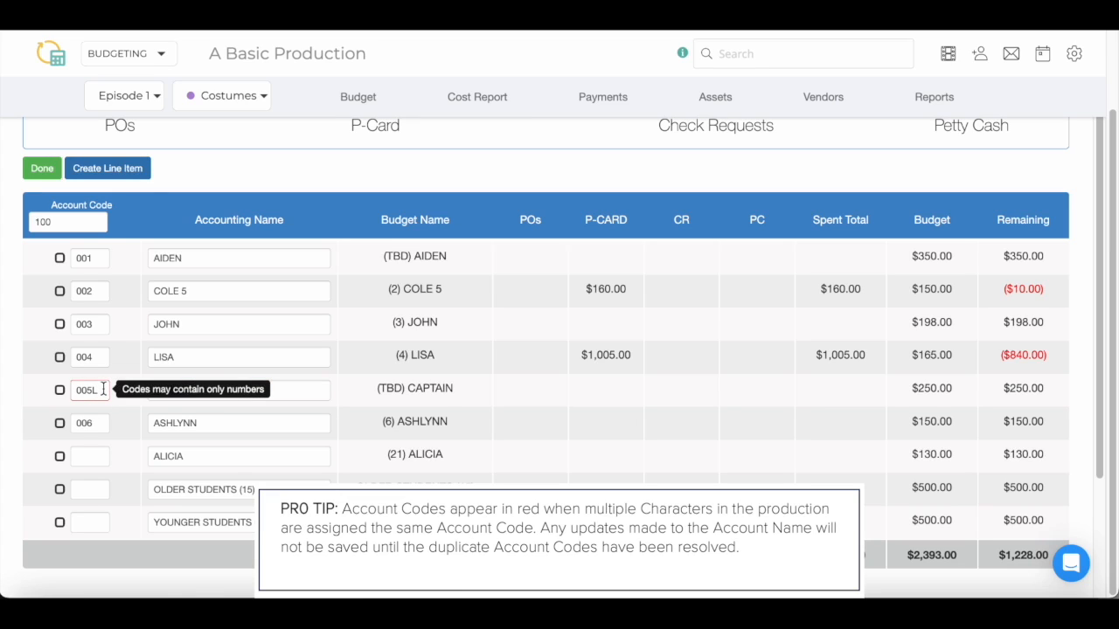
{"action": "left_click", "coordinate": [103, 390]}
{"action": "key", "text": "BackSpace"}
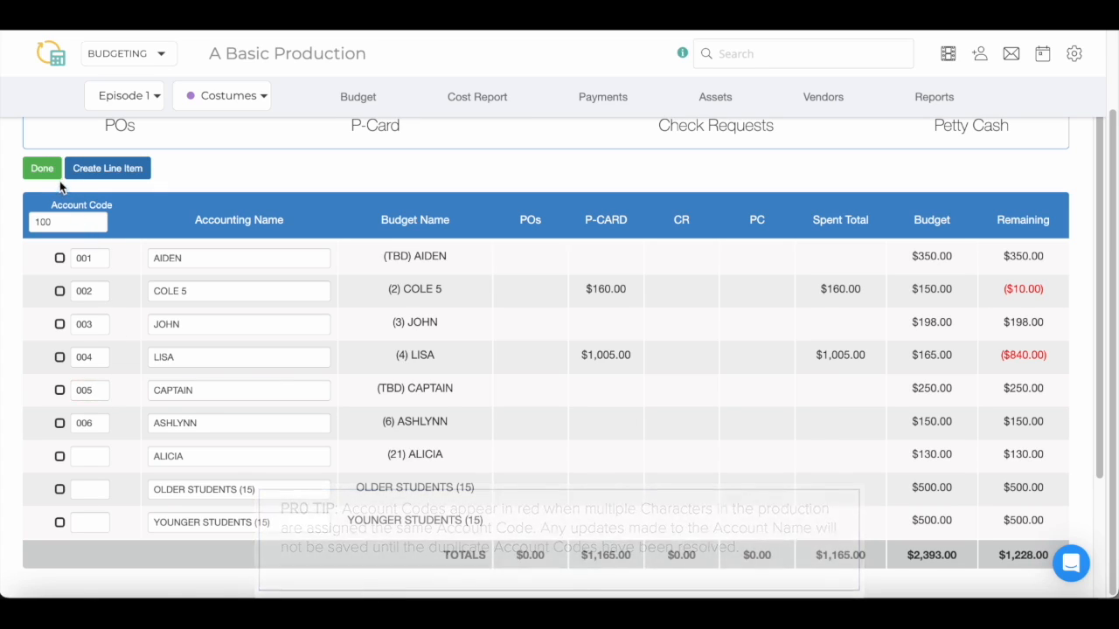
{"action": "left_click", "coordinate": [42, 169]}
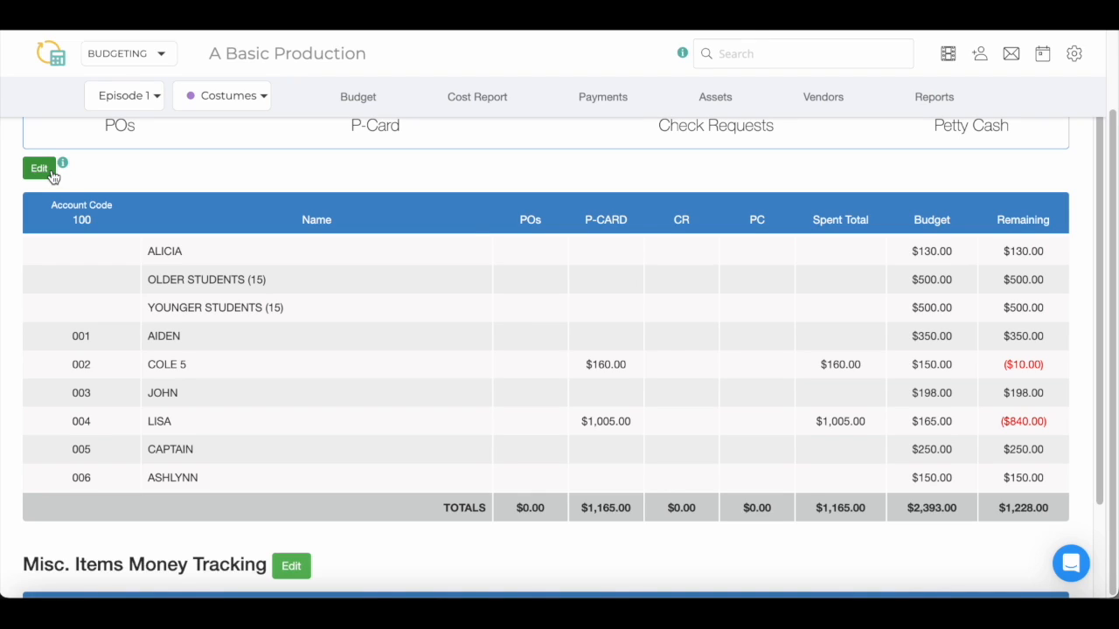
Group OLDER STUDENTS (15) and YOUNGER STUDENTS (15) as 999 BACKGROUND STUDENTS and save
{"action": "left_click", "coordinate": [52, 174]}
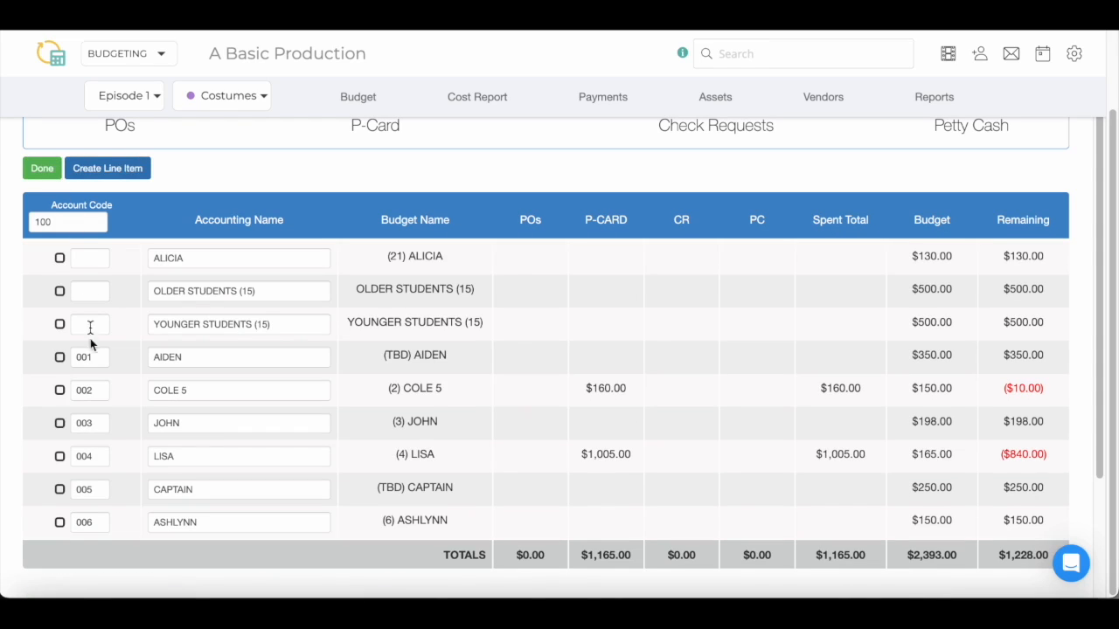
{"action": "left_click", "coordinate": [59, 294]}
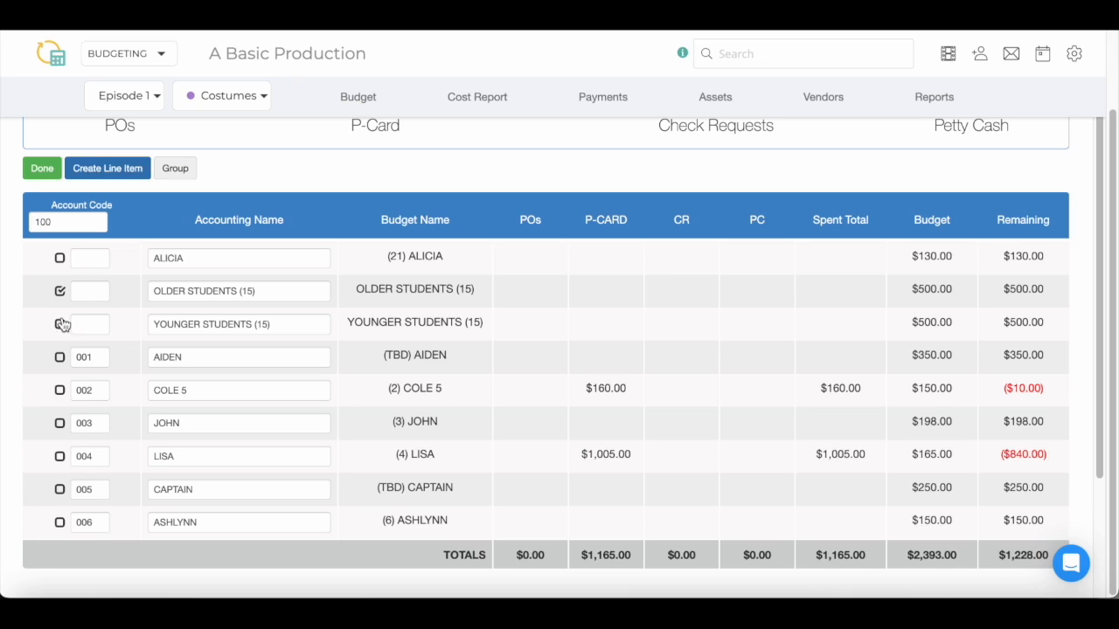
{"action": "left_click", "coordinate": [60, 323]}
{"action": "left_click", "coordinate": [192, 178]}
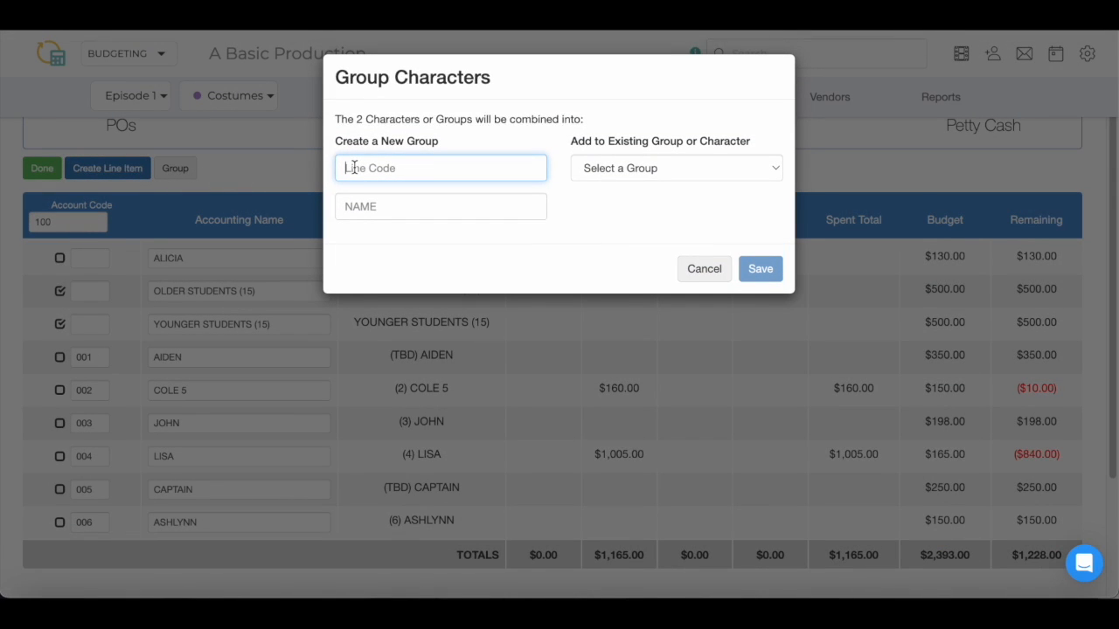
{"action": "type", "text": "999"}
{"action": "key", "text": "Tab"}
{"action": "type", "text": "BACKGROUND STUDENTS"}
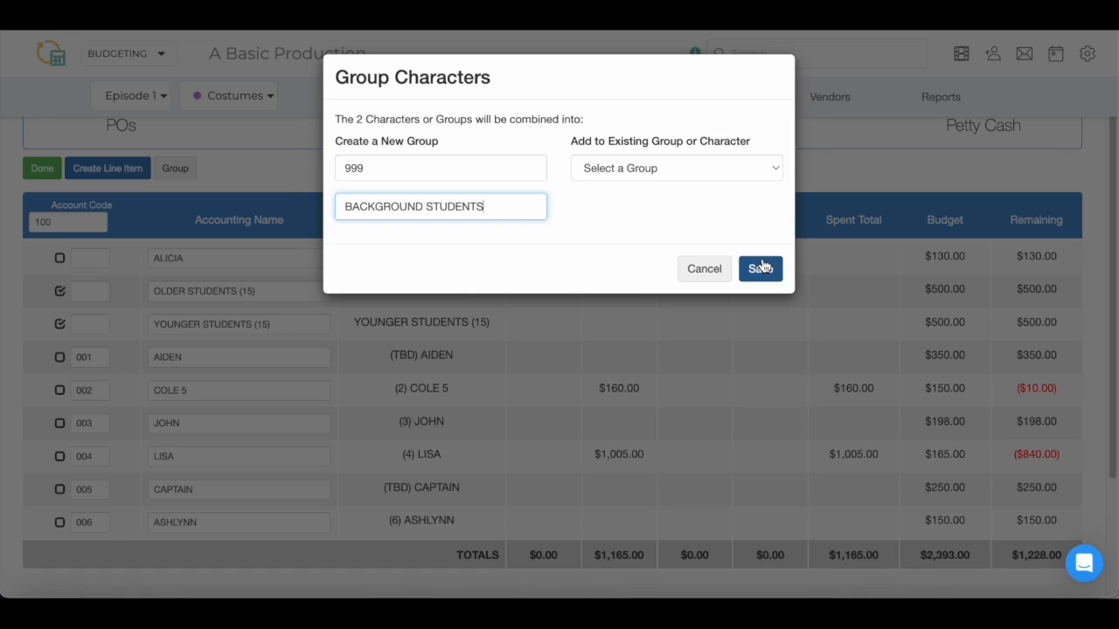
{"action": "left_click", "coordinate": [760, 268]}
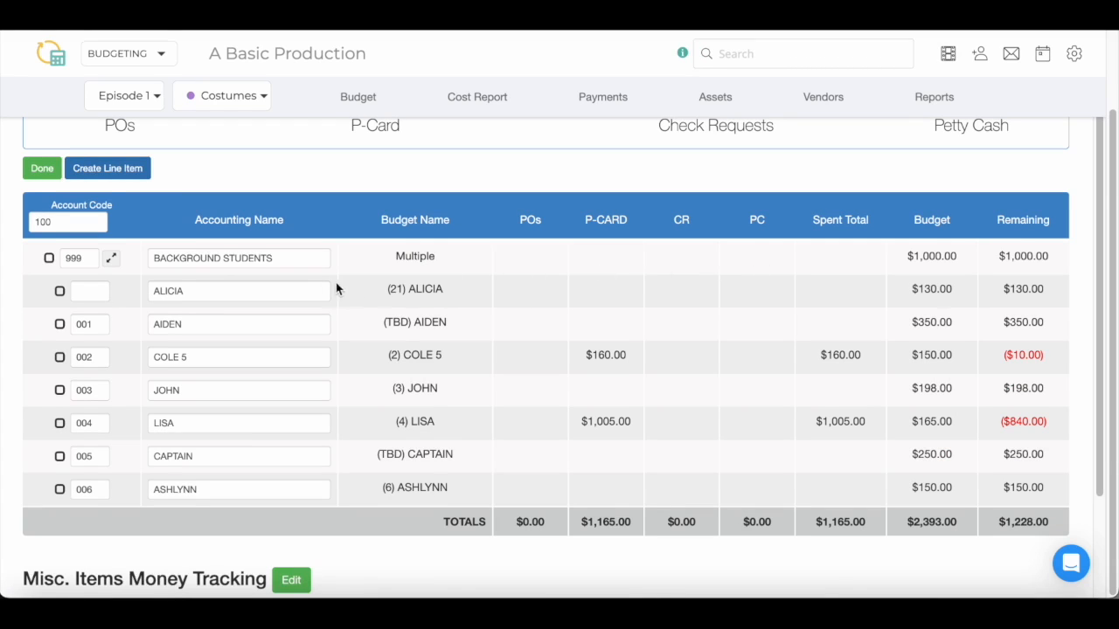
{"action": "left_click", "coordinate": [44, 173]}
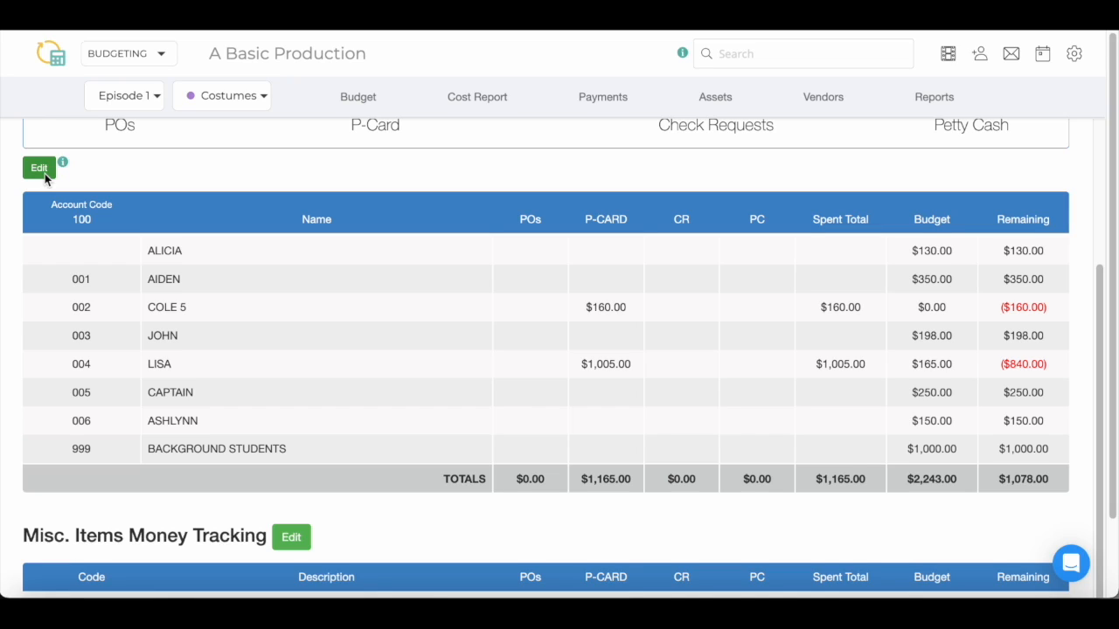
Remove OLDER STUDENTS (15) from the BACKGROUND STUDENTS group and save the table
{"action": "left_click", "coordinate": [39, 169]}
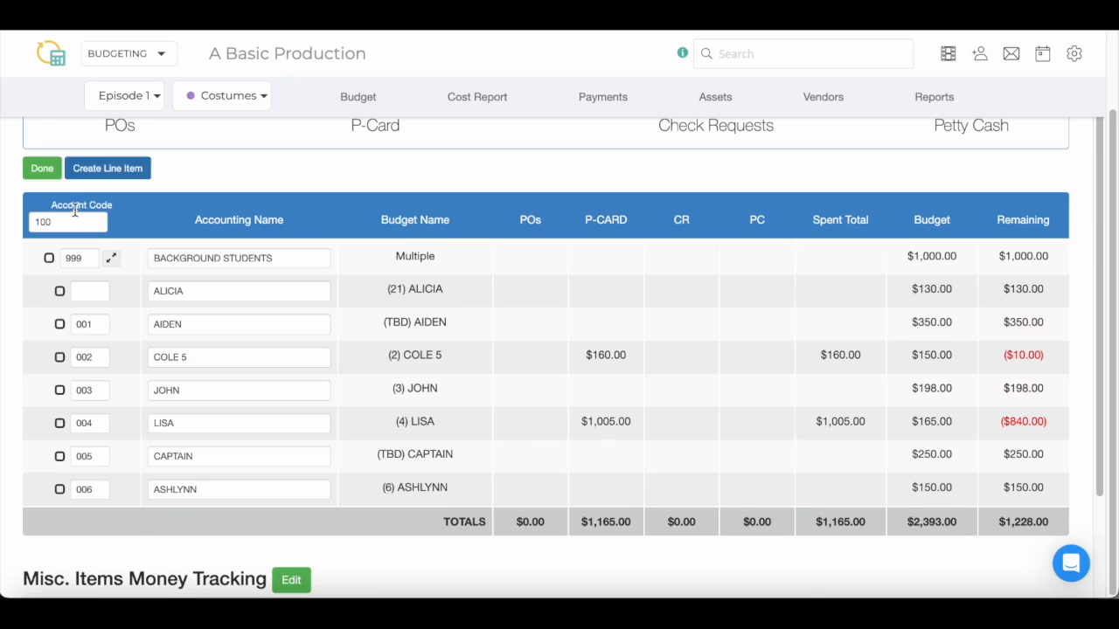
{"action": "left_click", "coordinate": [112, 261]}
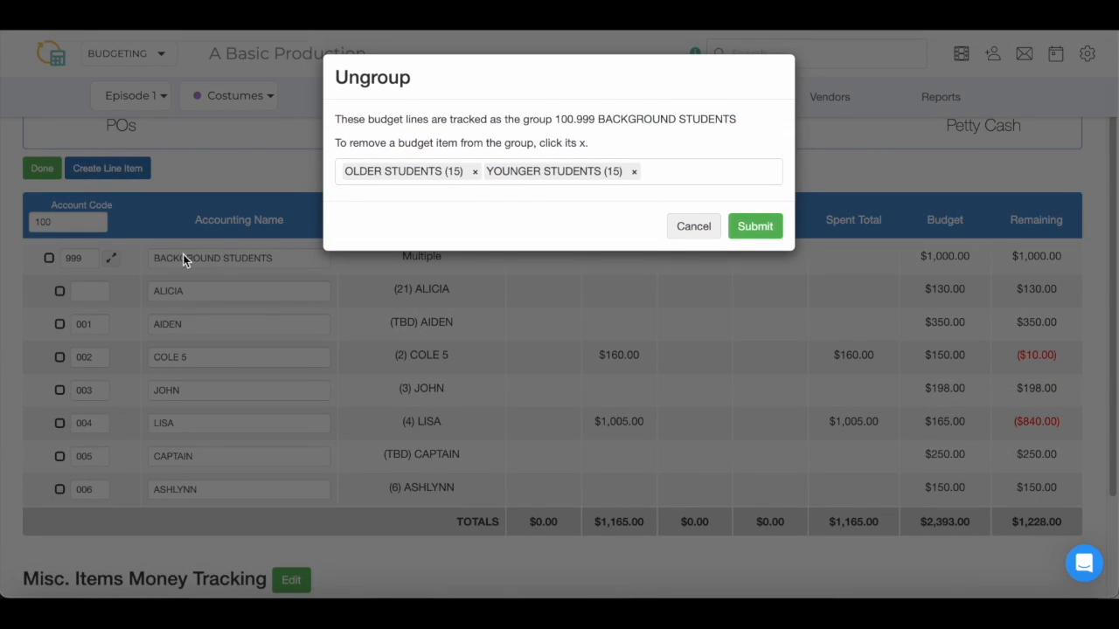
{"action": "left_click", "coordinate": [475, 173]}
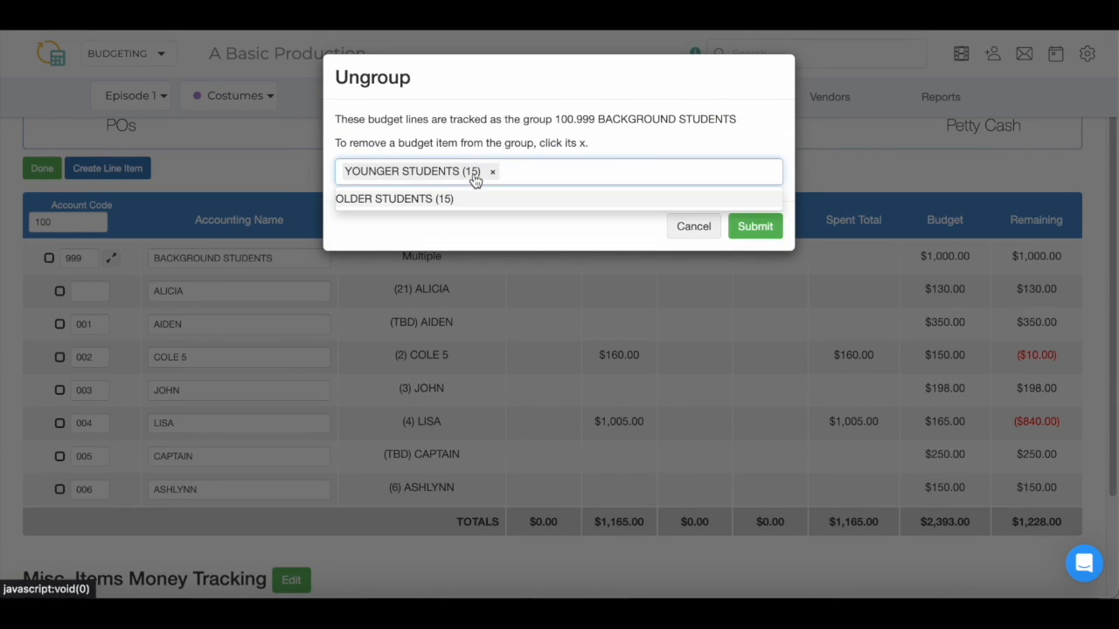
{"action": "left_click", "coordinate": [754, 235]}
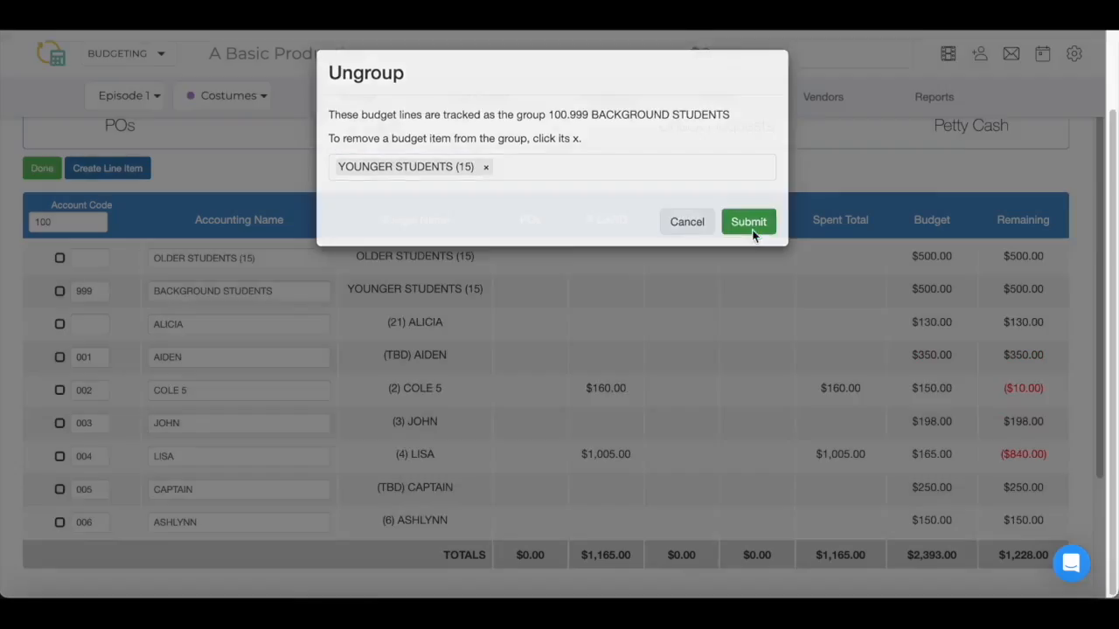
{"action": "left_click", "coordinate": [42, 171]}
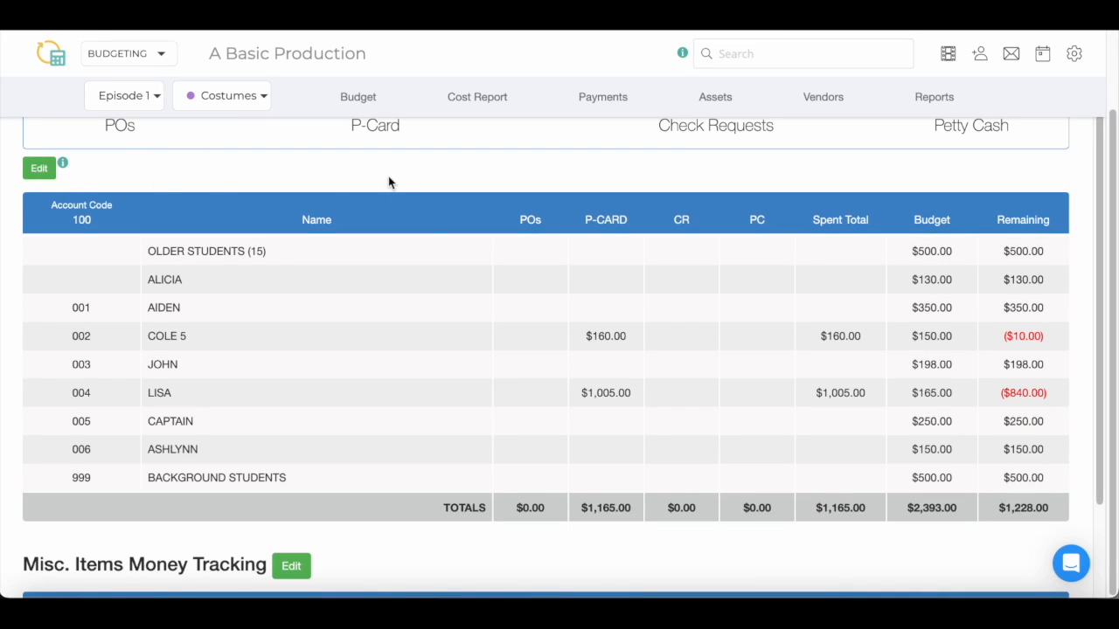
{"action": "scroll", "coordinate": [760, 352], "scroll_direction": "down", "scroll_amount": 3}
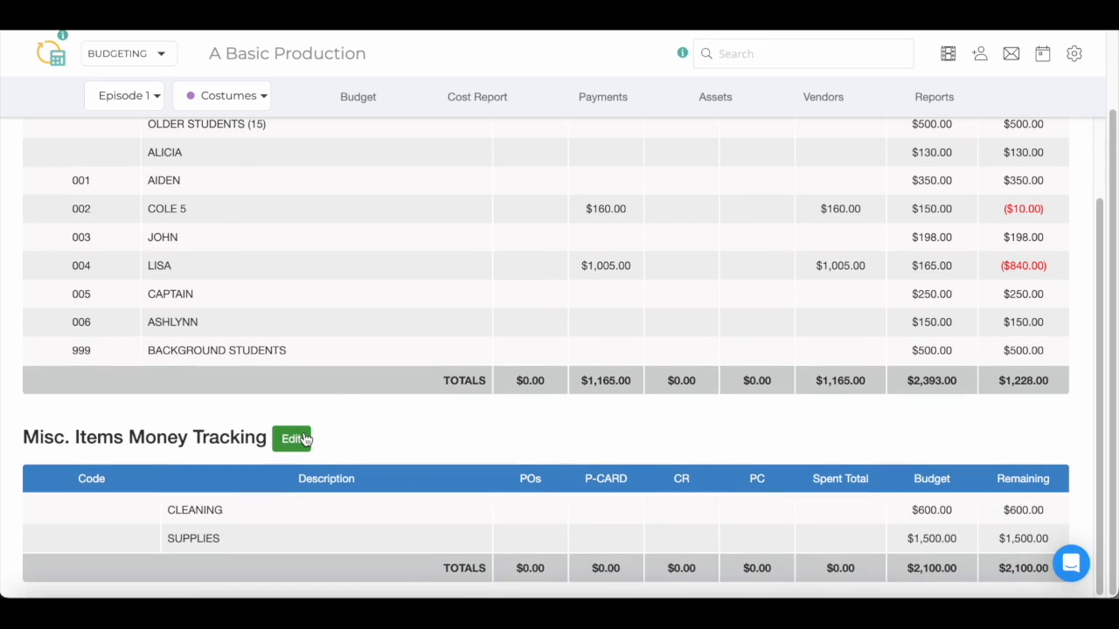
Put Misc. Items Money Tracking into edit mode, then open and cancel Create Line Item
{"action": "left_click", "coordinate": [302, 439]}
{"action": "scroll", "coordinate": [304, 439], "scroll_direction": "down", "scroll_amount": 1}
{"action": "scroll", "coordinate": [306, 440], "scroll_direction": "down", "scroll_amount": 1}
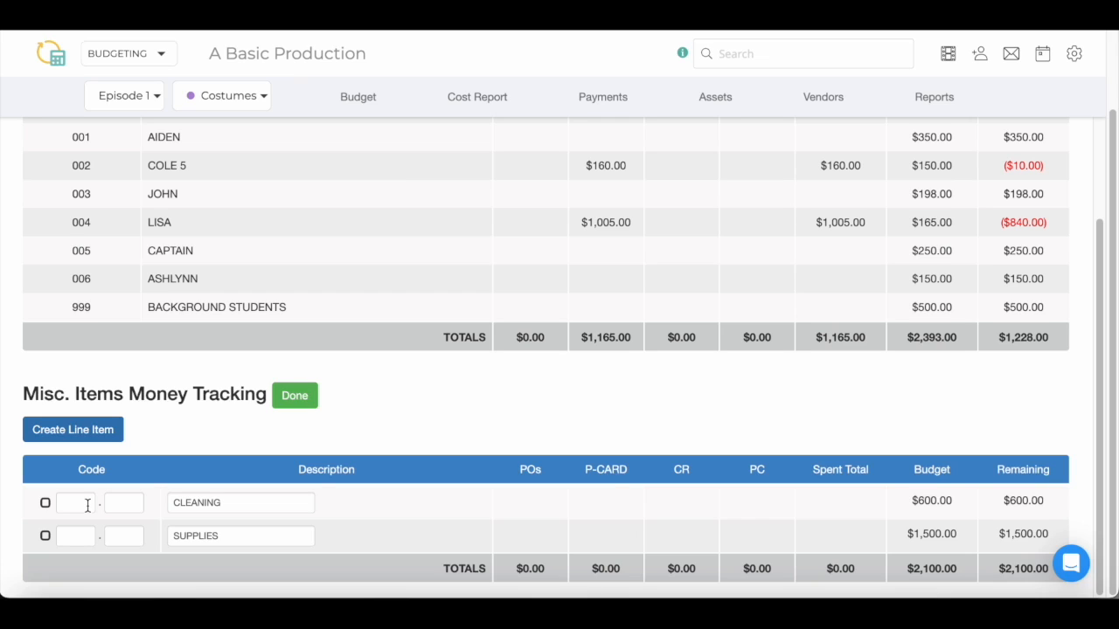
{"action": "left_click", "coordinate": [76, 433]}
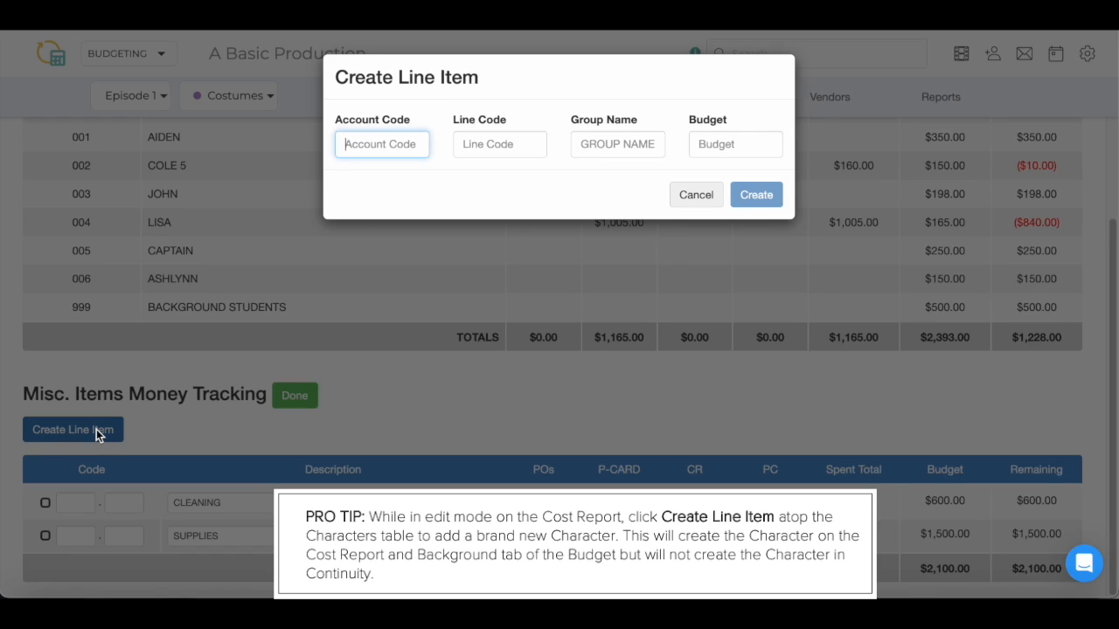
{"action": "left_click", "coordinate": [689, 194]}
{"action": "scroll", "coordinate": [436, 399], "scroll_direction": "up", "scroll_amount": 3}
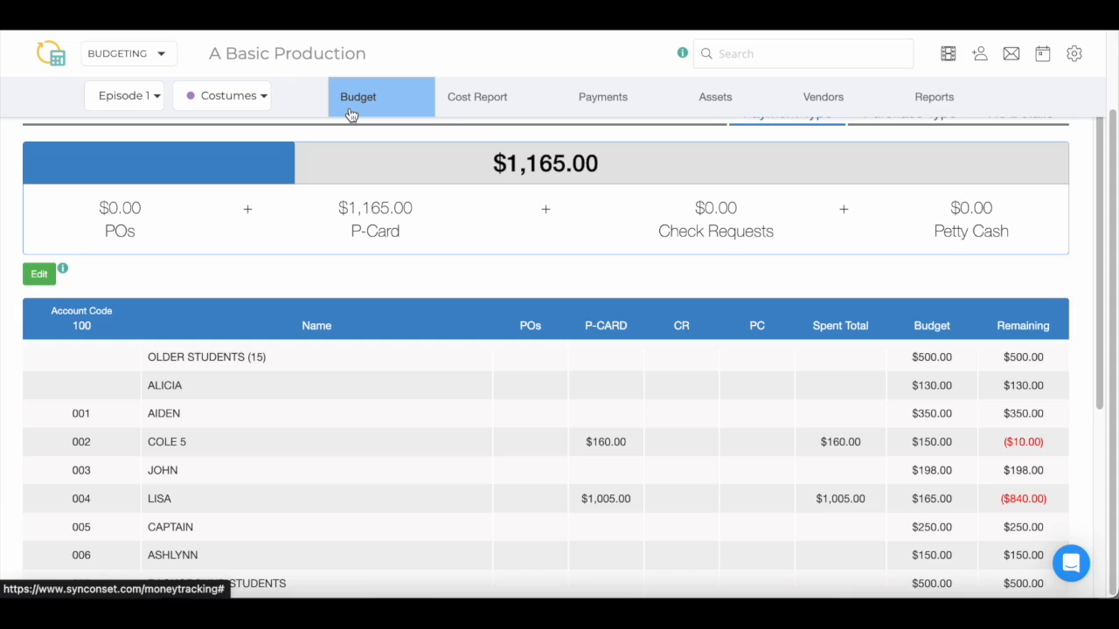
On the Budget page, remove (2) COLE 5 and confirm the removal
{"action": "left_click", "coordinate": [350, 114]}
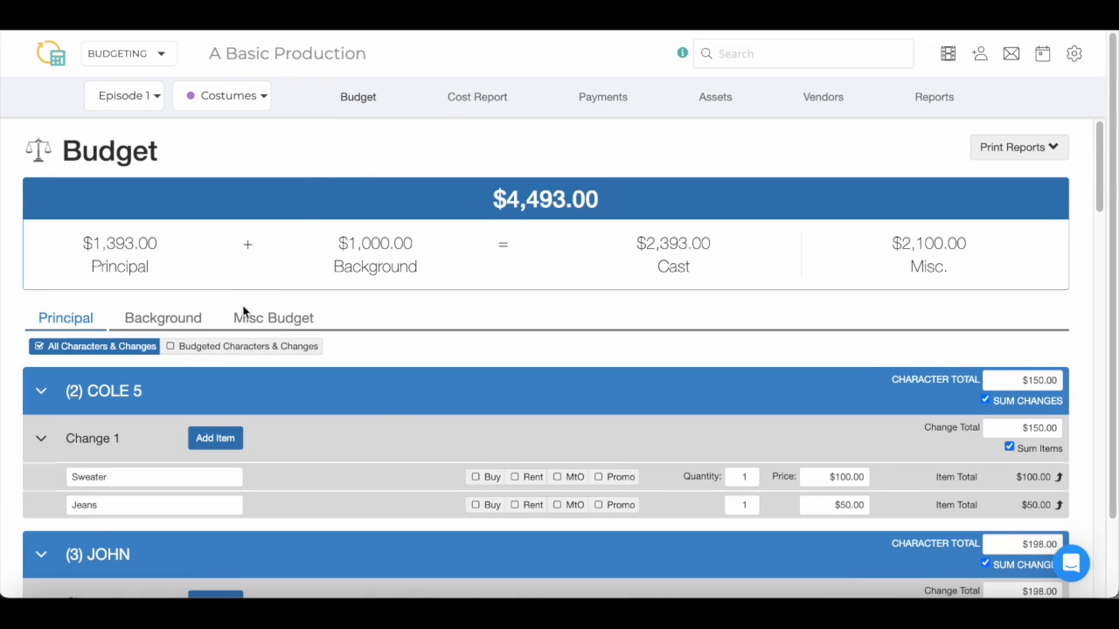
{"action": "mouse_move", "coordinate": [149, 398]}
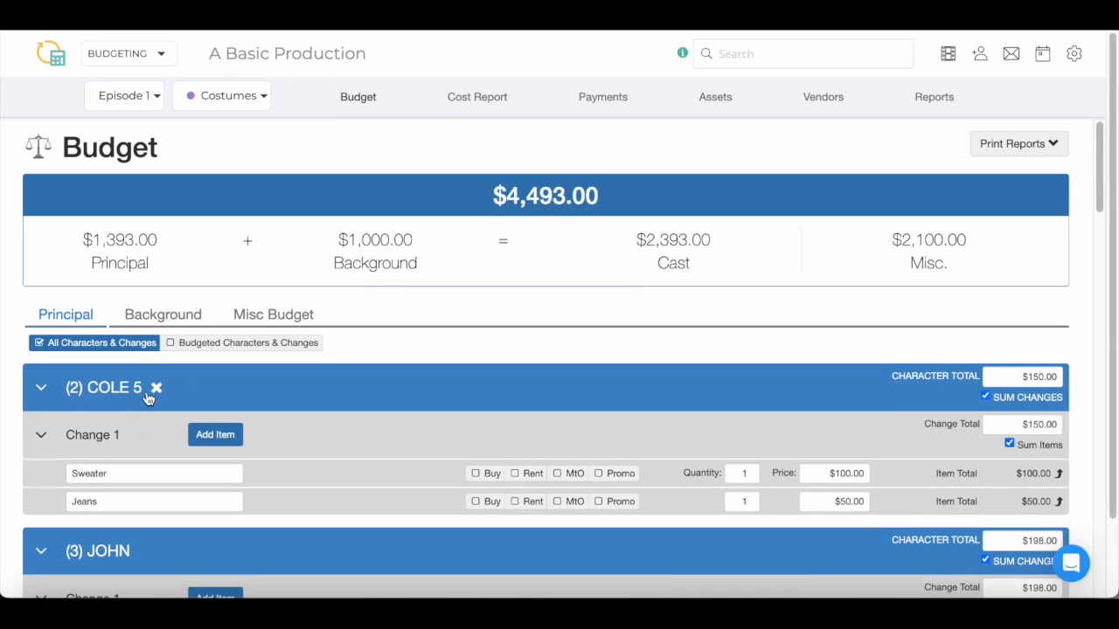
{"action": "left_click", "coordinate": [155, 387]}
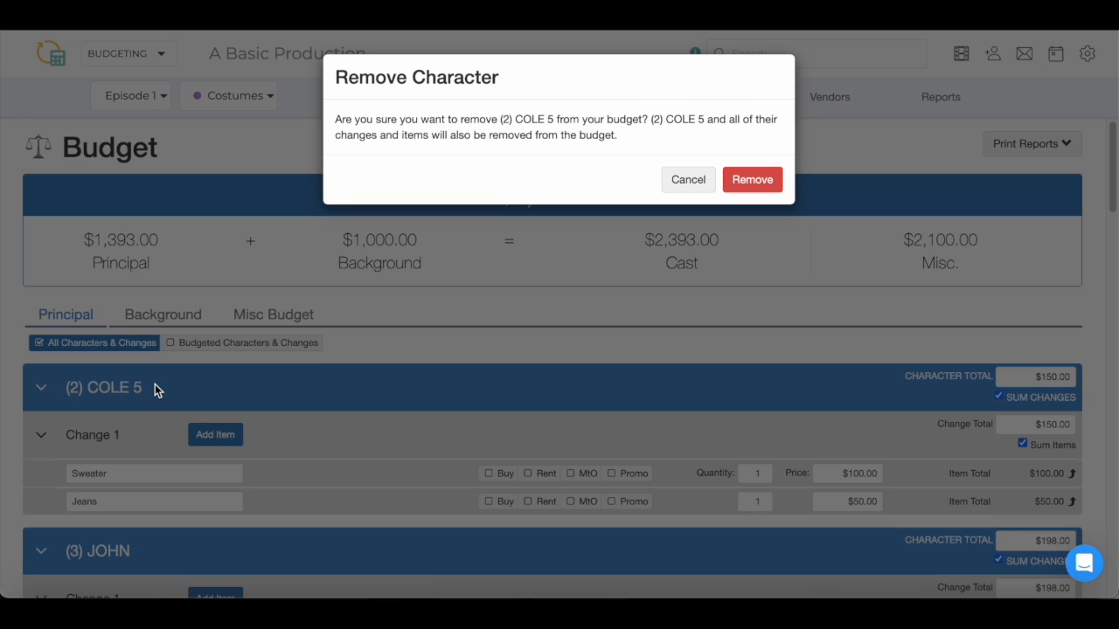
{"action": "left_click", "coordinate": [770, 175]}
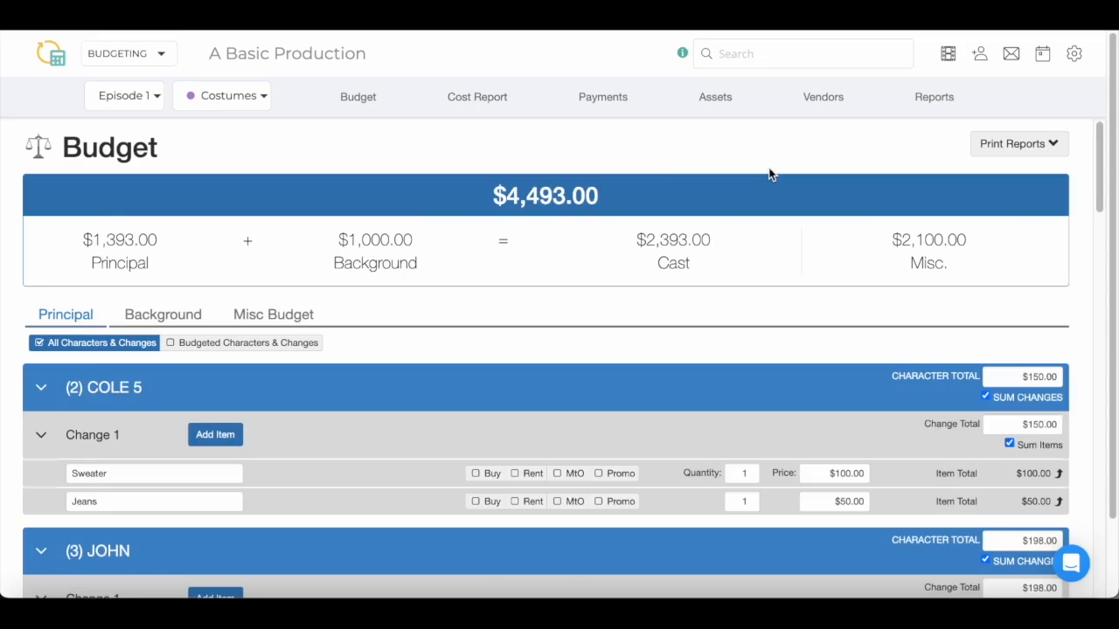
Scroll through the cost report table, then move on to the Payments overview
{"action": "left_click", "coordinate": [488, 96]}
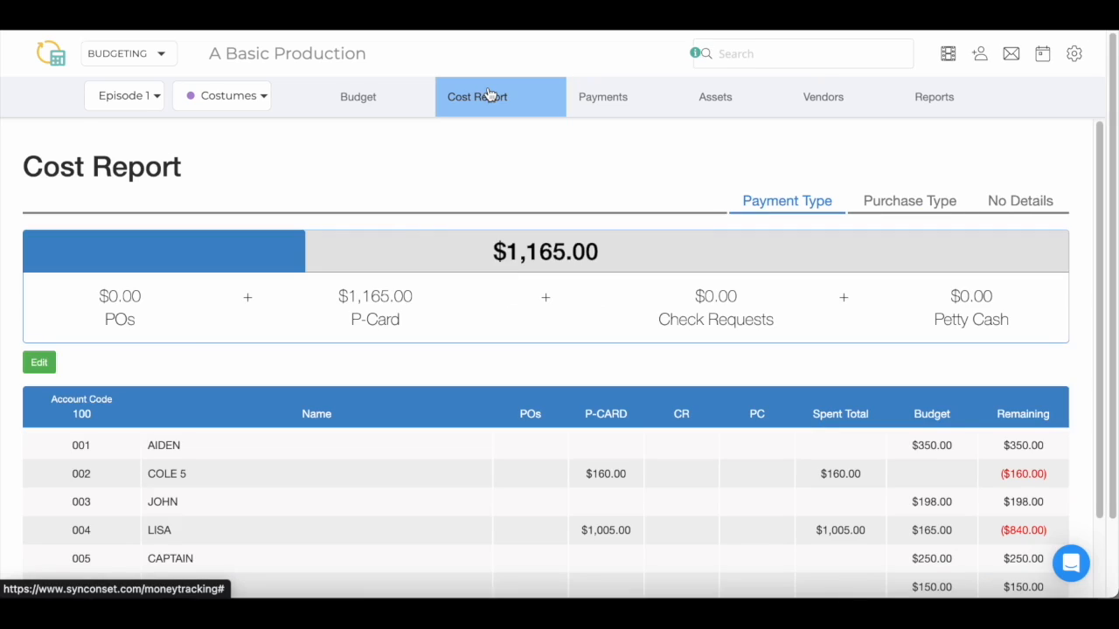
{"action": "scroll", "coordinate": [302, 358], "scroll_direction": "down", "scroll_amount": 1}
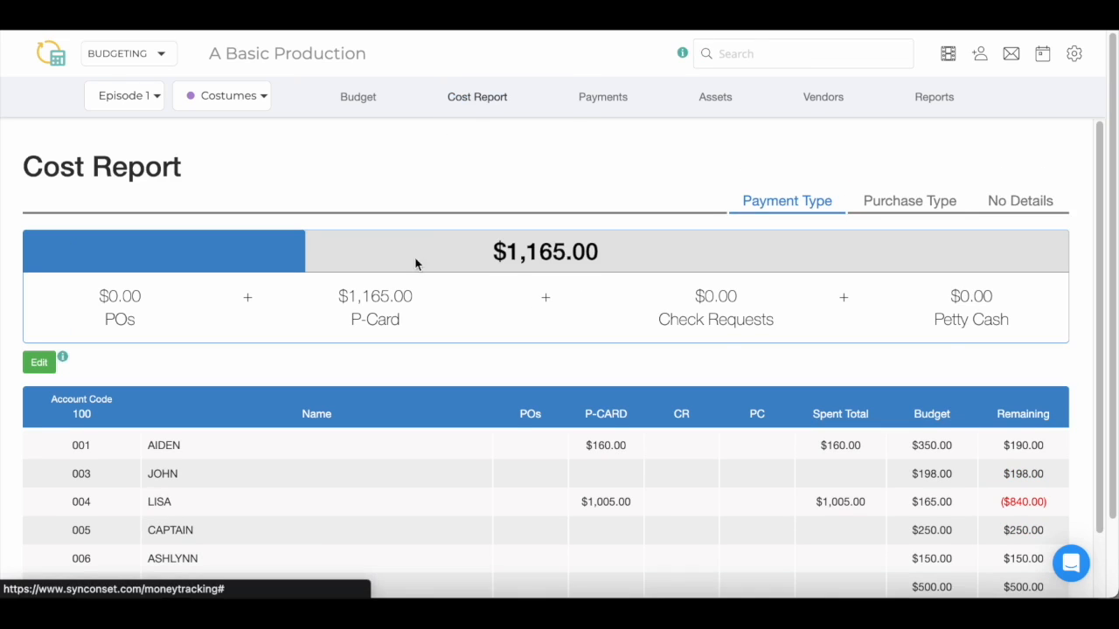
{"action": "scroll", "coordinate": [393, 315], "scroll_direction": "down", "scroll_amount": 3}
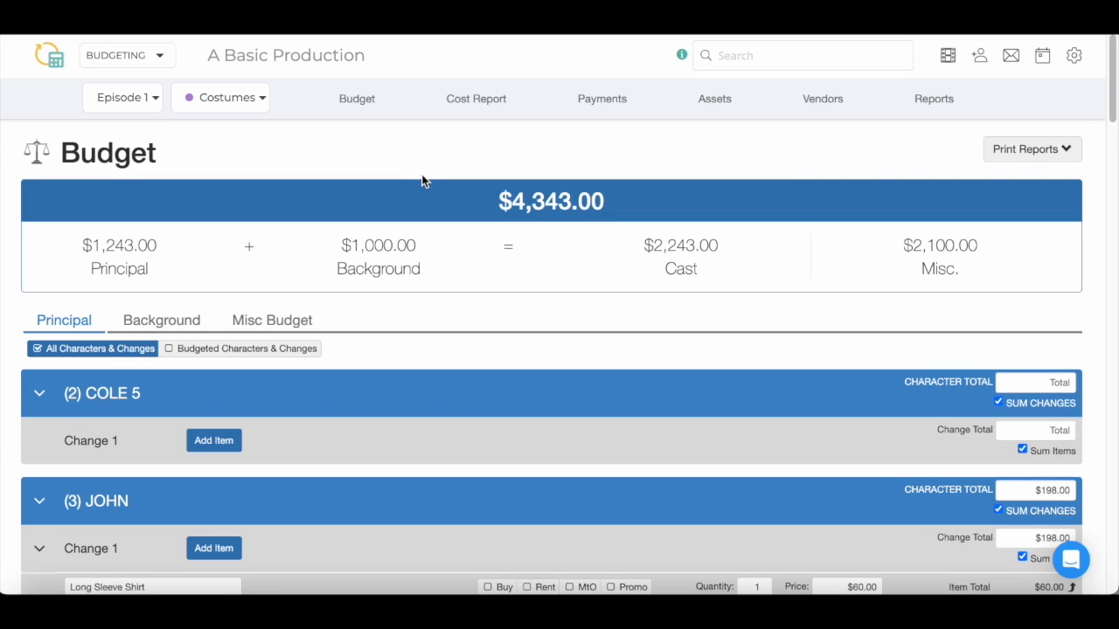
{"action": "left_click", "coordinate": [588, 108]}
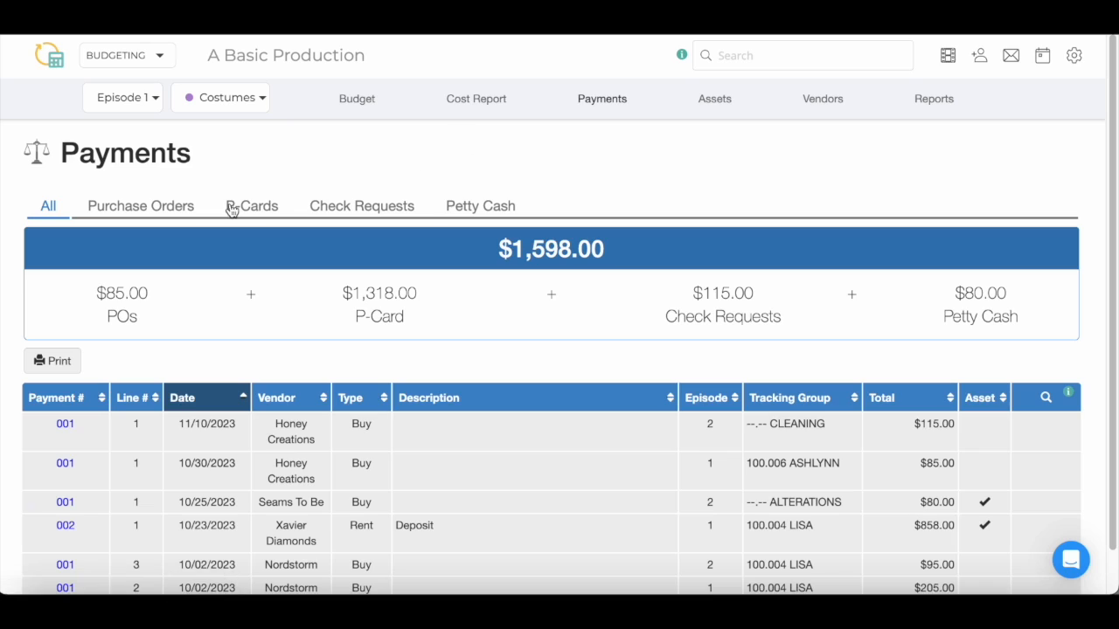
Preview each payment type, settle on P-Cards, and start a new P-Card envelope
{"action": "left_click", "coordinate": [193, 219]}
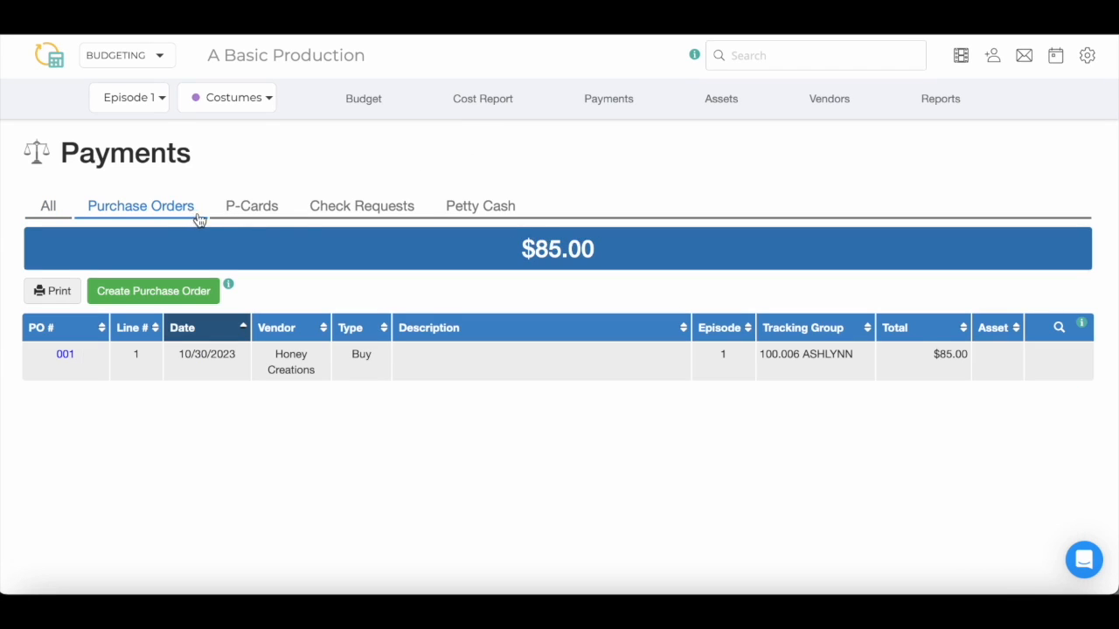
{"action": "left_click", "coordinate": [261, 216]}
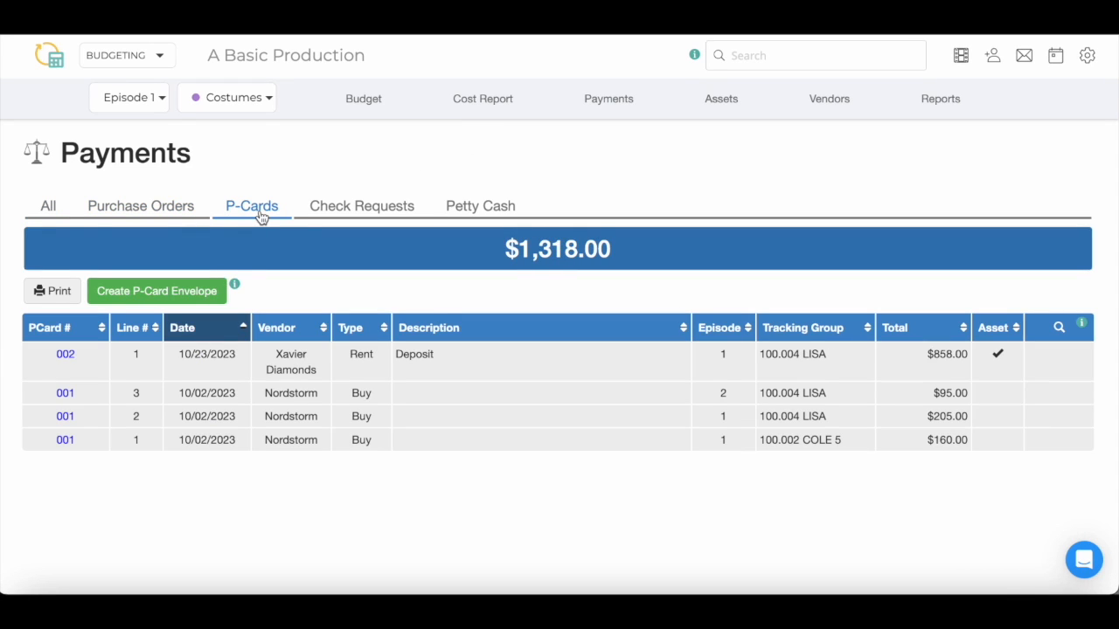
{"action": "left_click", "coordinate": [350, 216]}
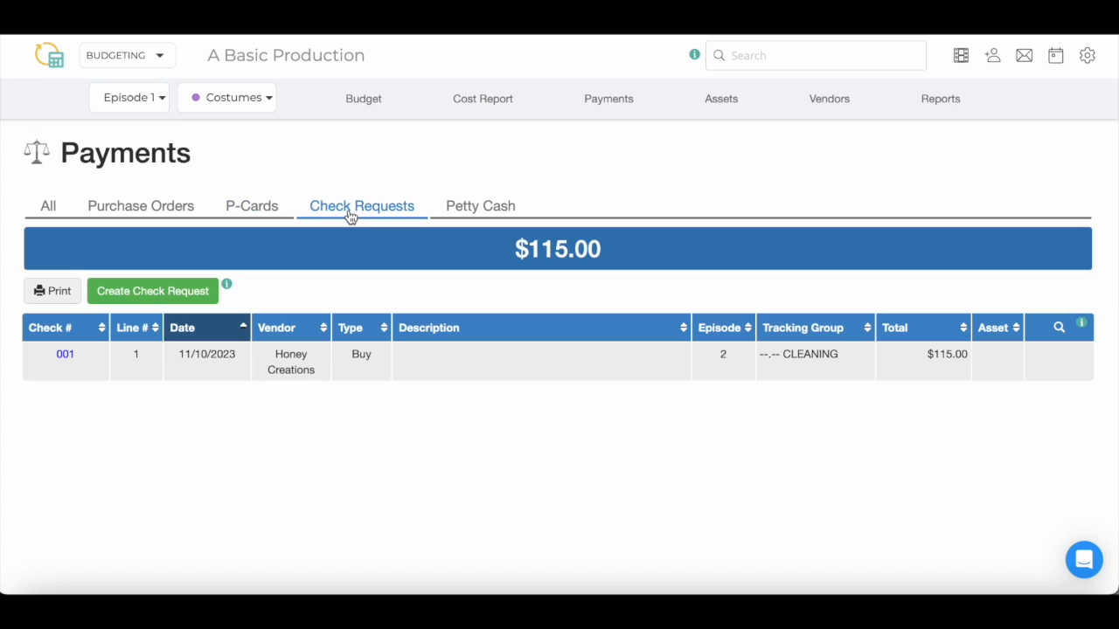
{"action": "left_click", "coordinate": [462, 206]}
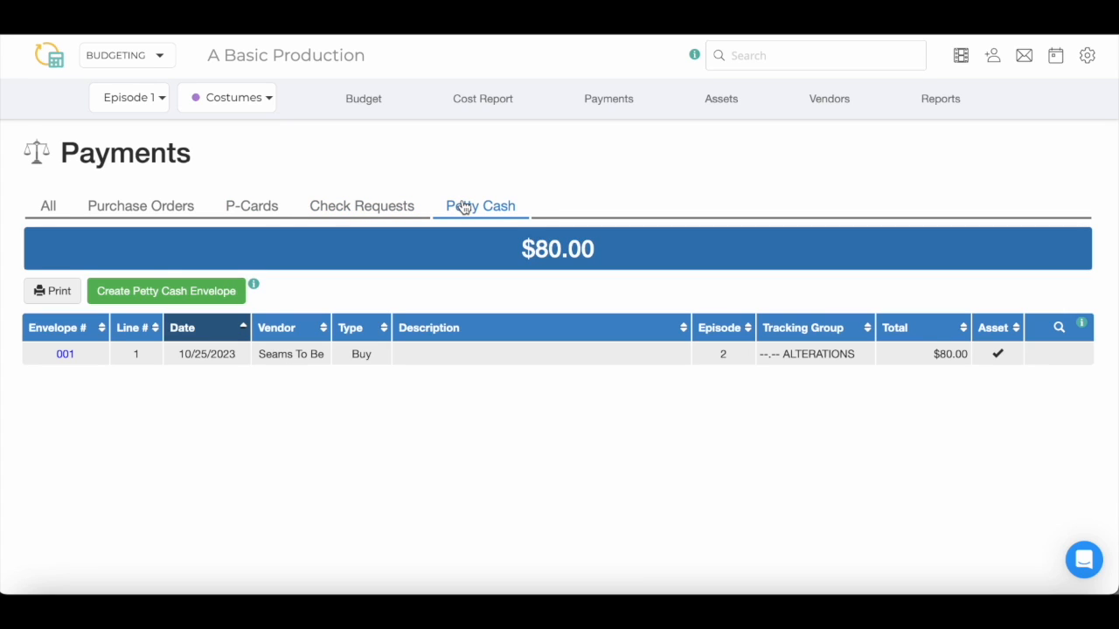
{"action": "left_click", "coordinate": [241, 217]}
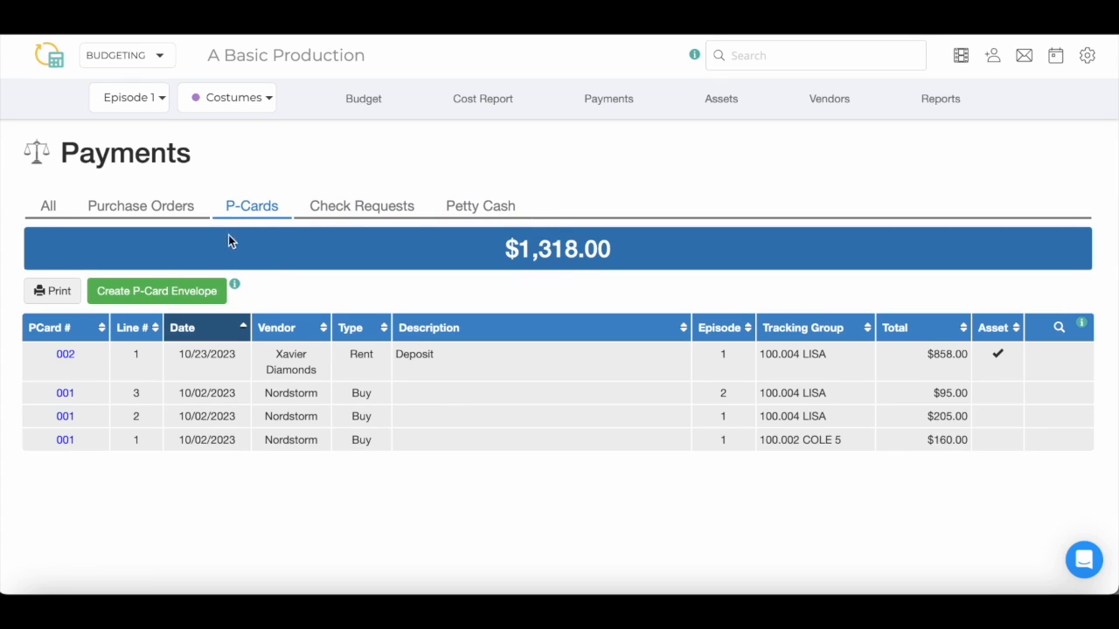
{"action": "left_click", "coordinate": [216, 295]}
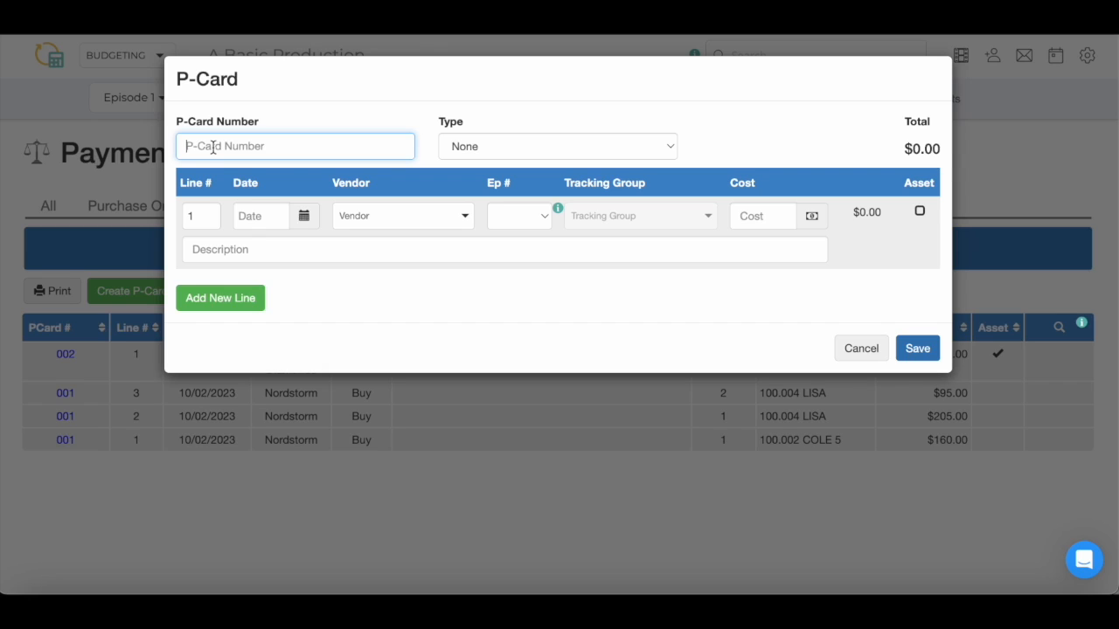
Number the envelope 003, set its type to Buy, and date the line 11/14/23
{"action": "type", "text": "003"}
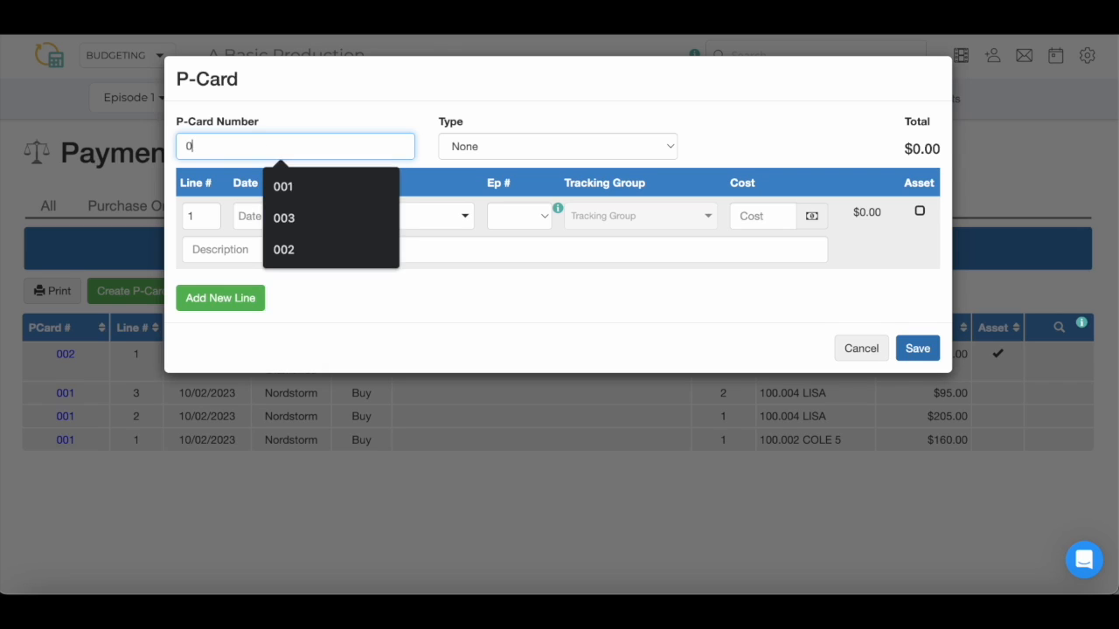
{"action": "left_click", "coordinate": [586, 150]}
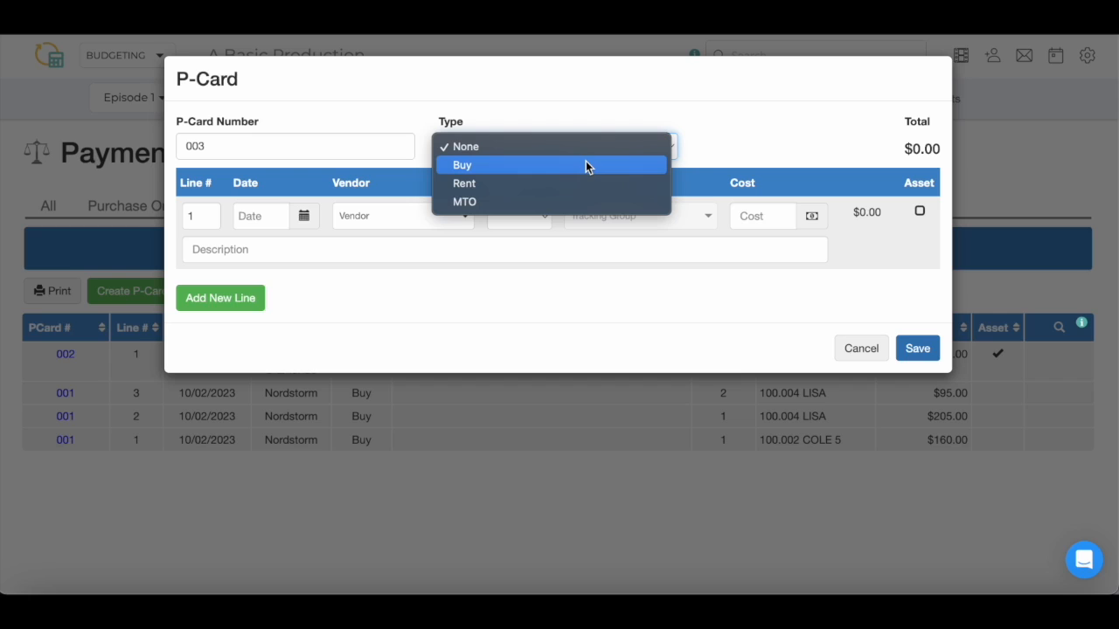
{"action": "left_click", "coordinate": [585, 166]}
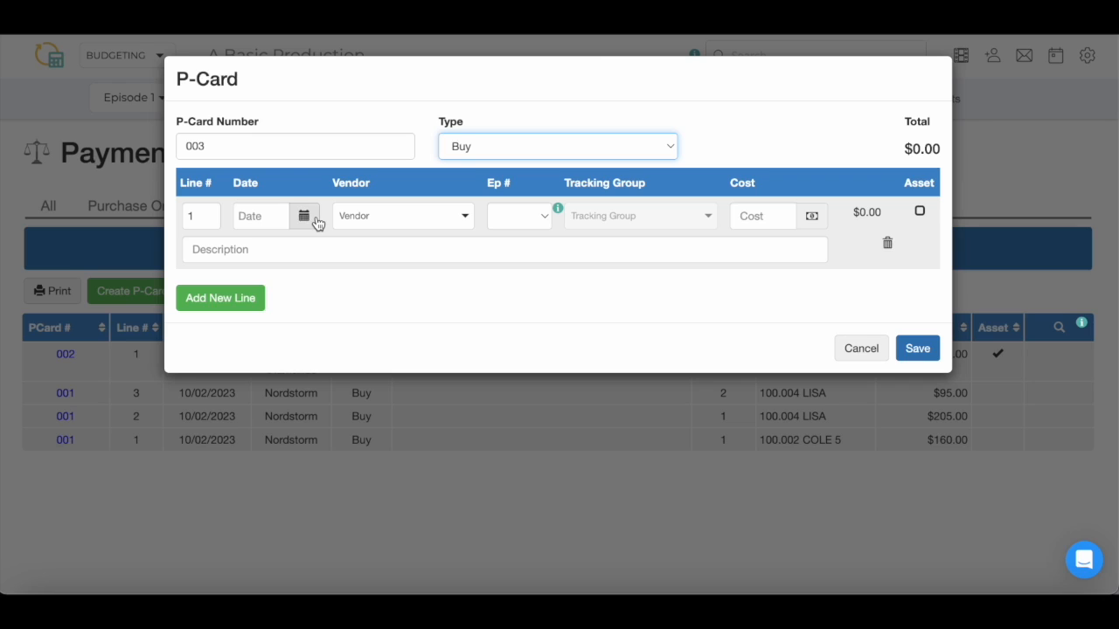
{"action": "left_click", "coordinate": [317, 224]}
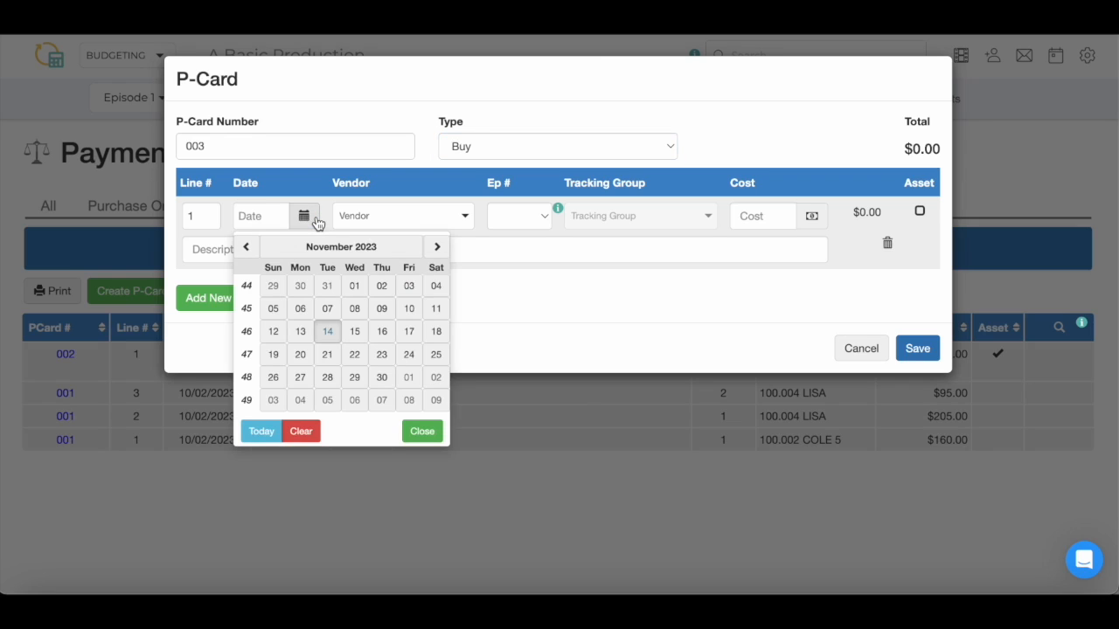
{"action": "left_click", "coordinate": [328, 330]}
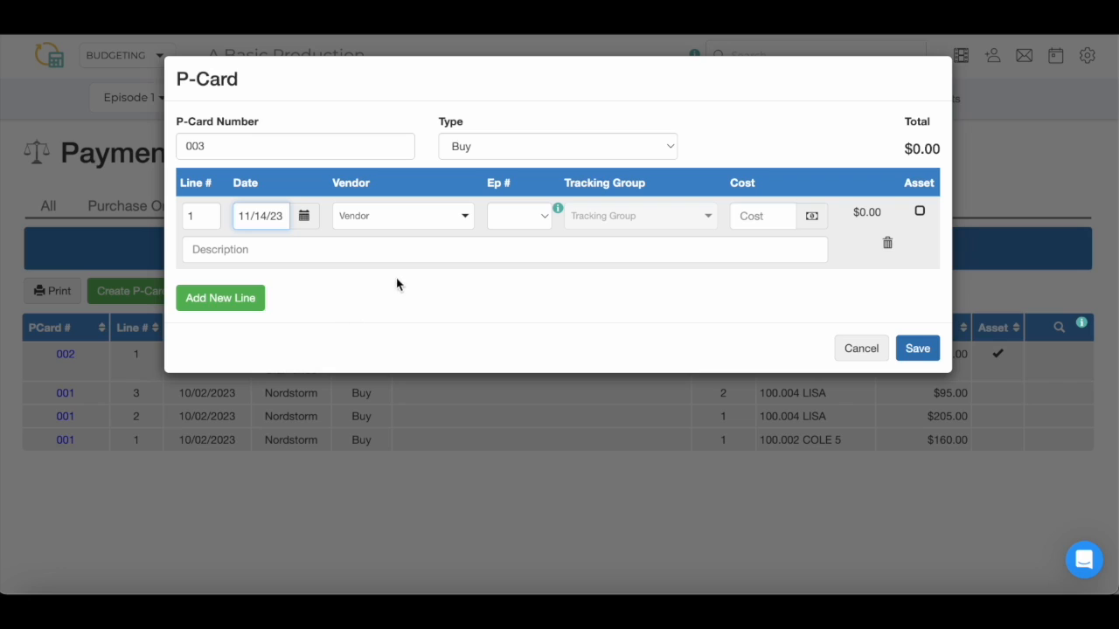
Add a new vendor named 'Vendor' to the line, then switch to the Continuity module
{"action": "left_click", "coordinate": [466, 221]}
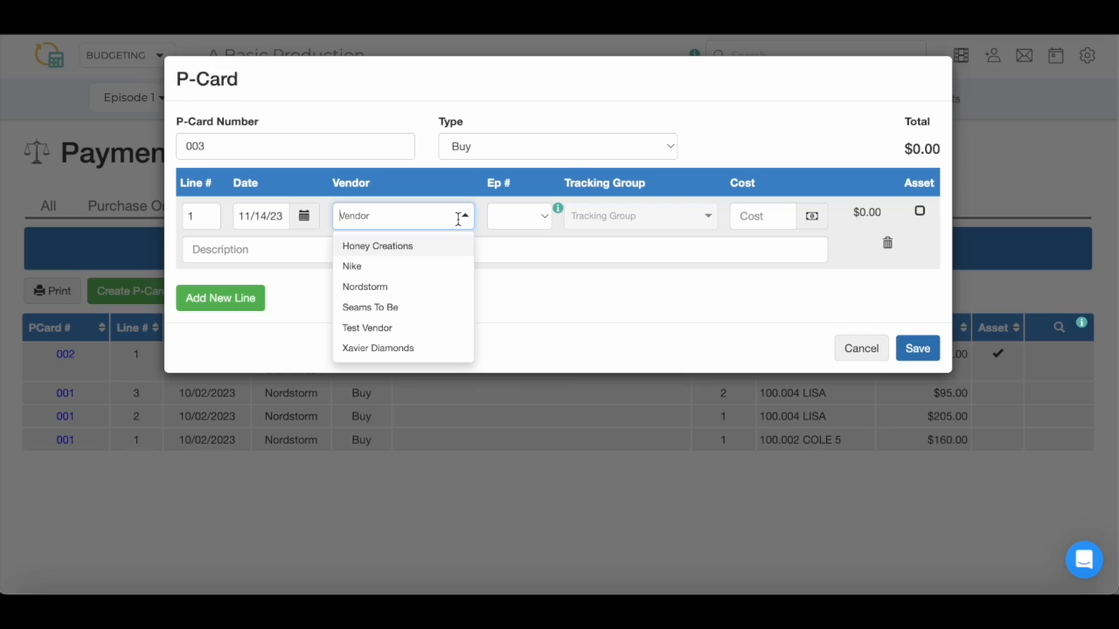
{"action": "type", "text": "Ve"}
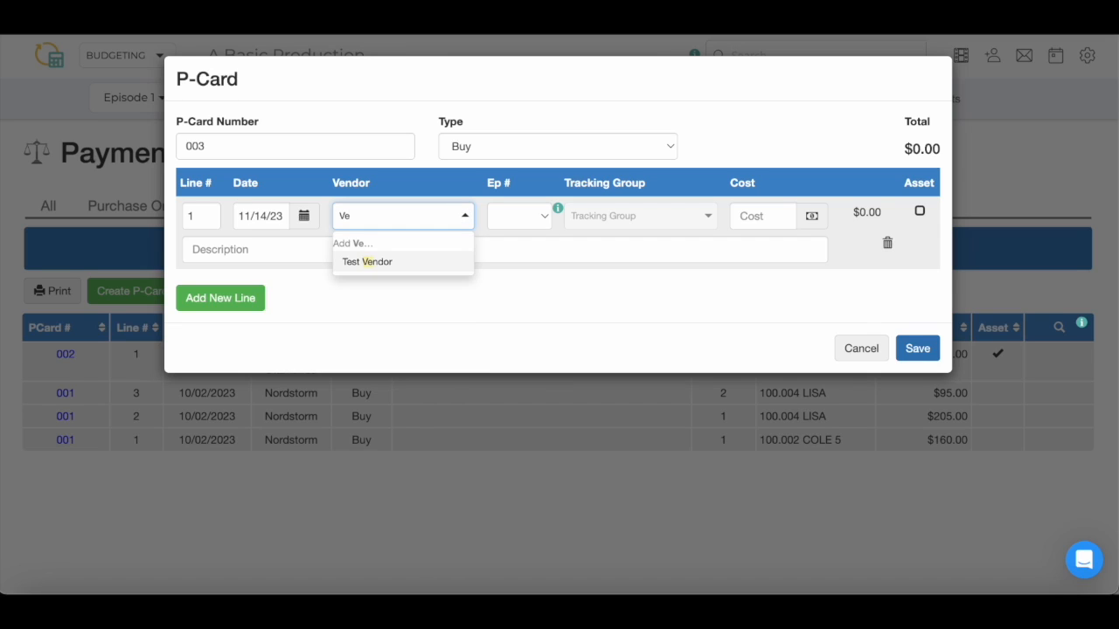
{"action": "type", "text": "ndor"}
{"action": "left_click", "coordinate": [434, 248]}
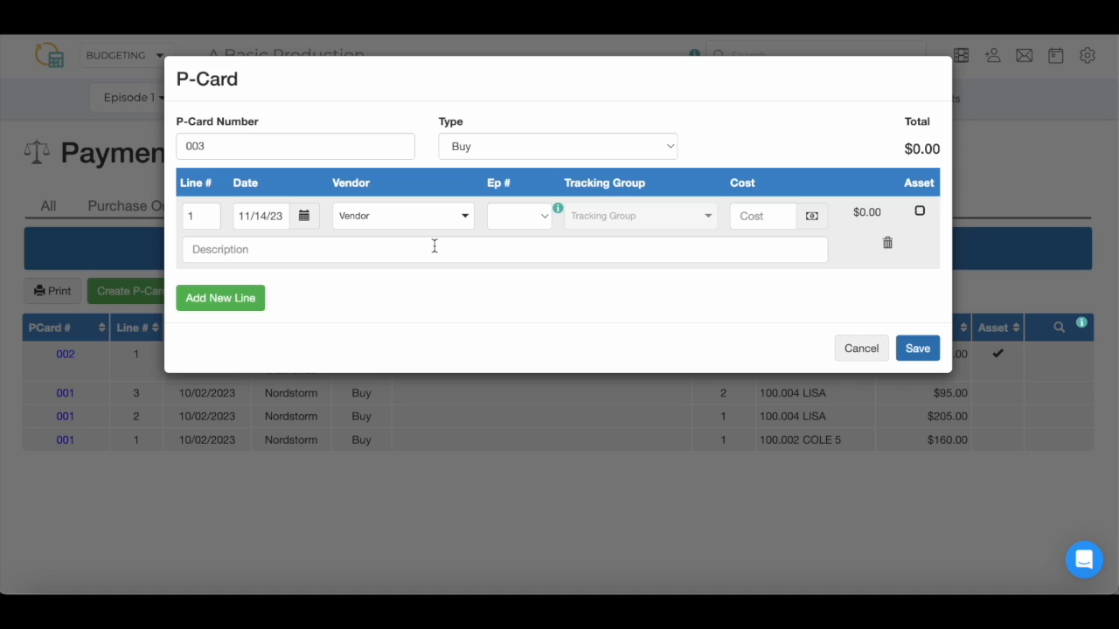
{"action": "left_click", "coordinate": [541, 225]}
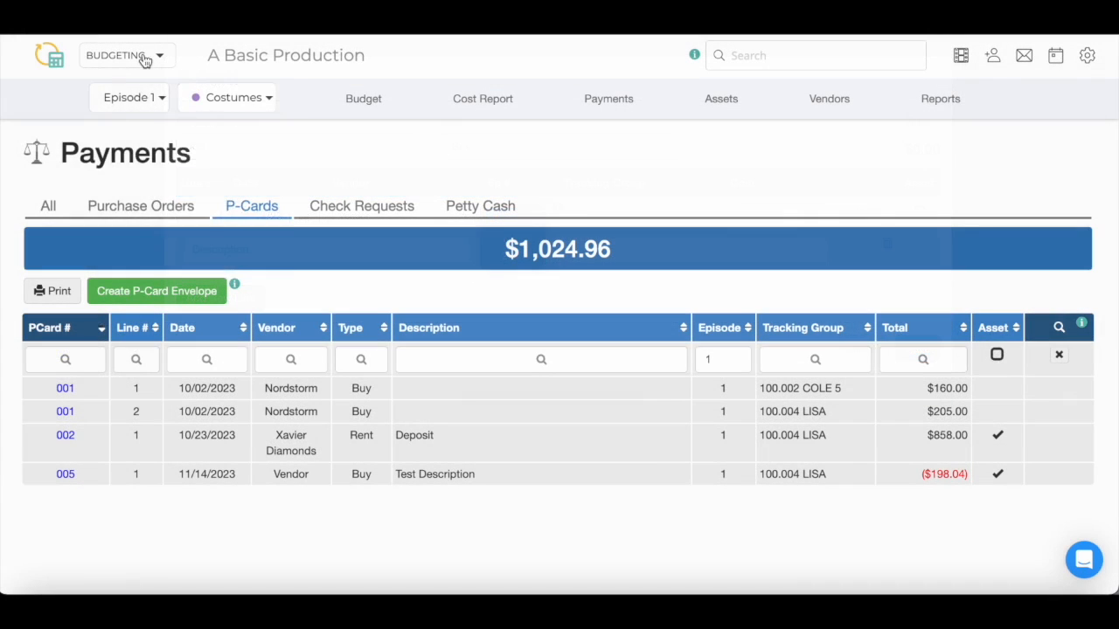
{"action": "left_click", "coordinate": [145, 55]}
{"action": "left_click", "coordinate": [161, 159]}
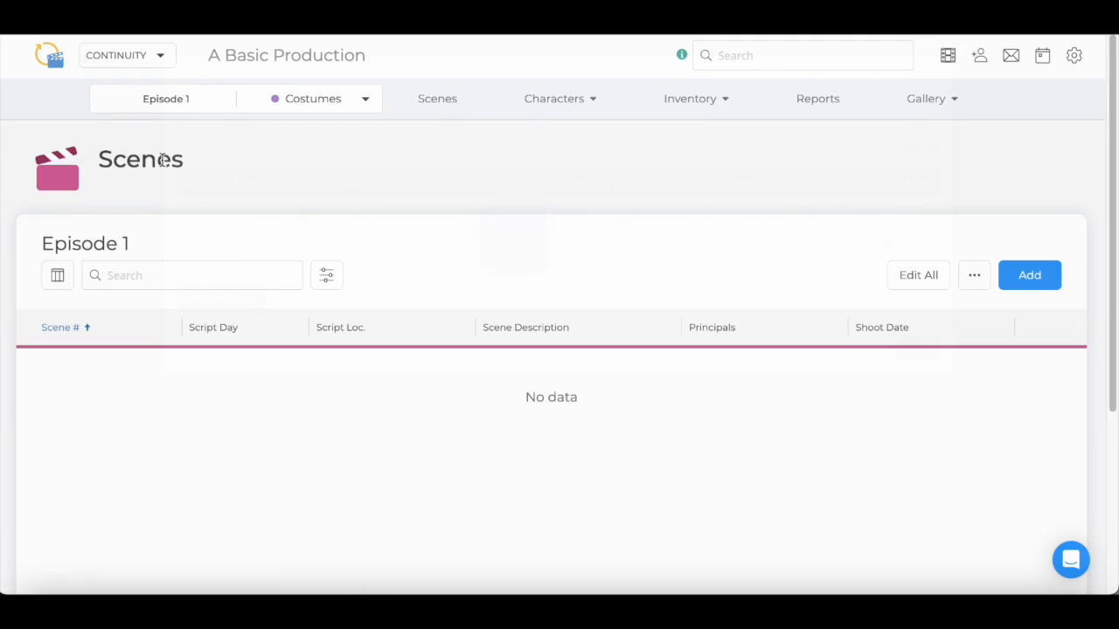
{"action": "left_click", "coordinate": [180, 111]}
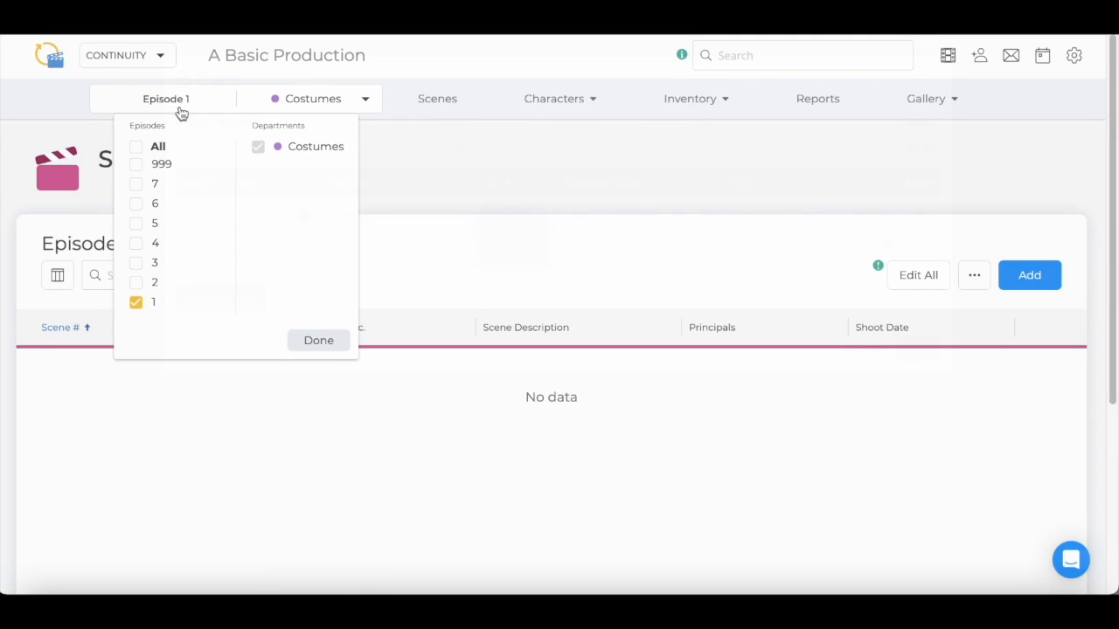
{"action": "left_click", "coordinate": [137, 184]}
{"action": "left_click", "coordinate": [136, 302]}
{"action": "left_click", "coordinate": [335, 344]}
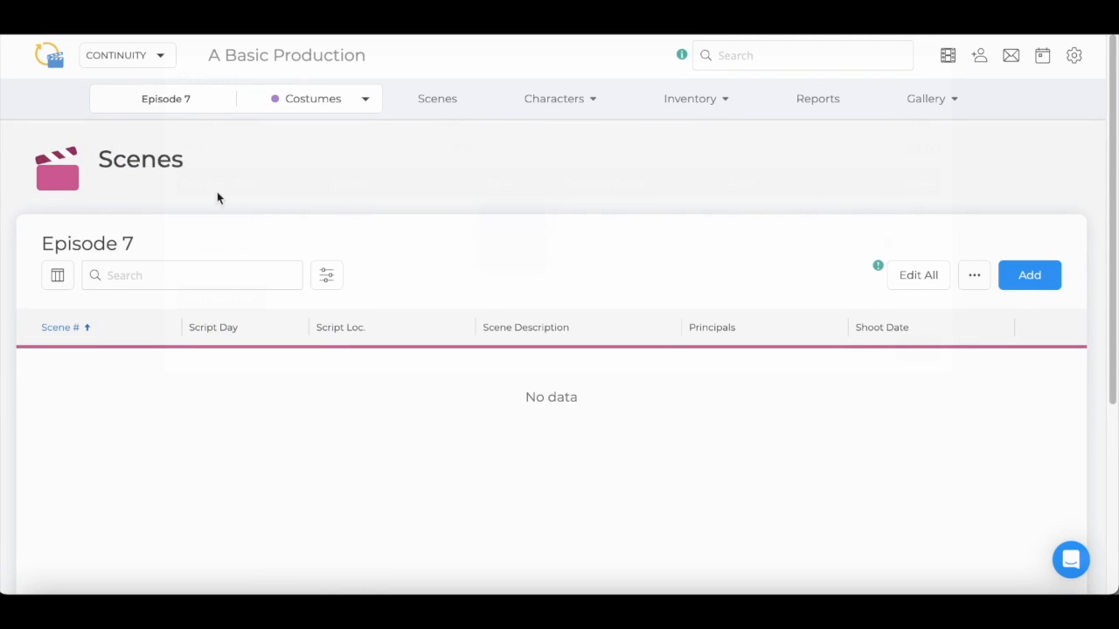
{"action": "left_click", "coordinate": [132, 57]}
{"action": "left_click", "coordinate": [175, 233]}
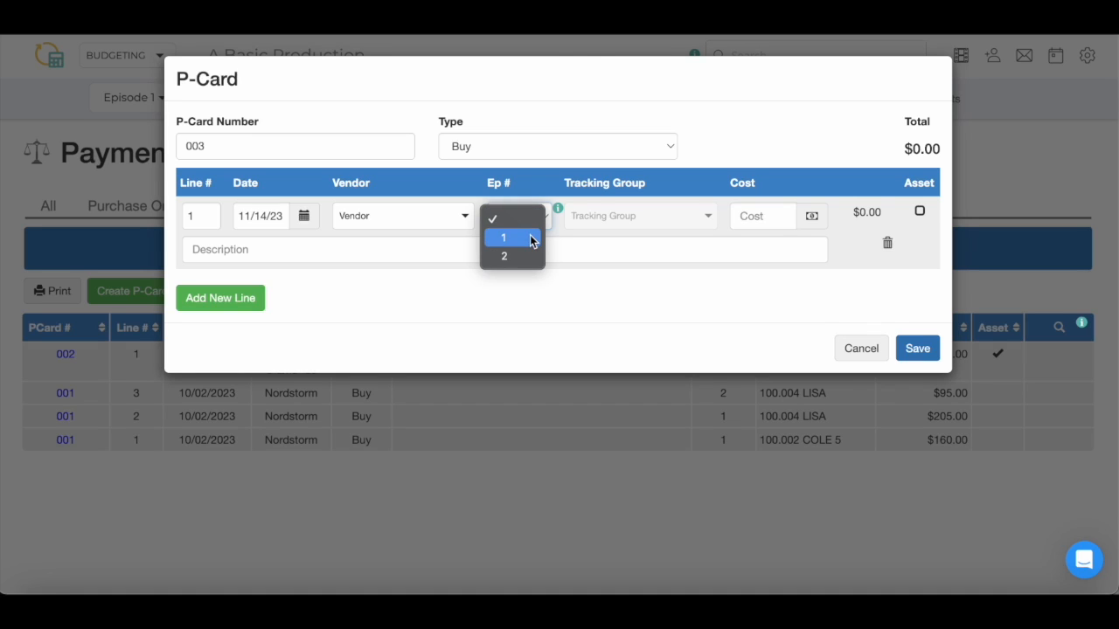
Charge the line to episode 1 under 100.004 LISA at a cost of $180.00
{"action": "left_click", "coordinate": [530, 236]}
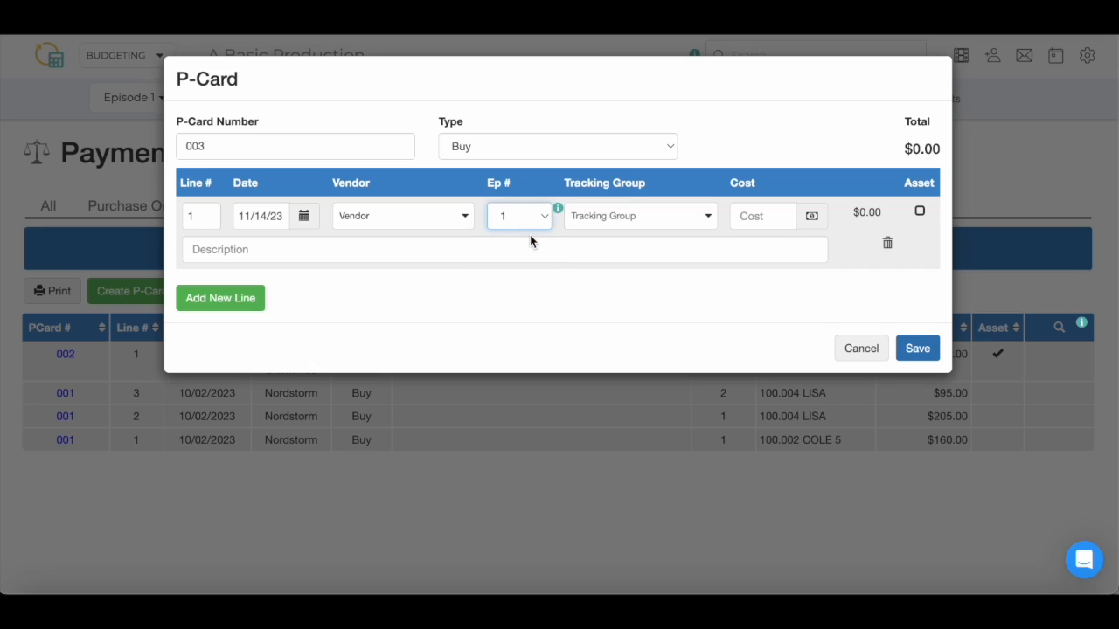
{"action": "left_click", "coordinate": [707, 221]}
{"action": "left_click", "coordinate": [684, 307]}
{"action": "left_click", "coordinate": [750, 220]}
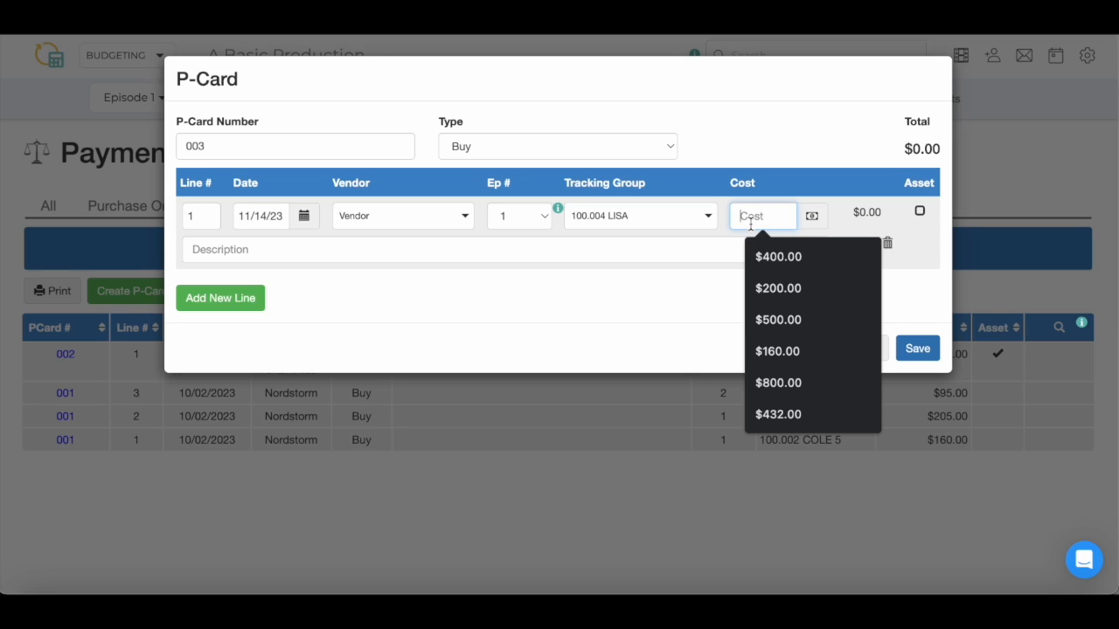
{"action": "type", "text": "180"}
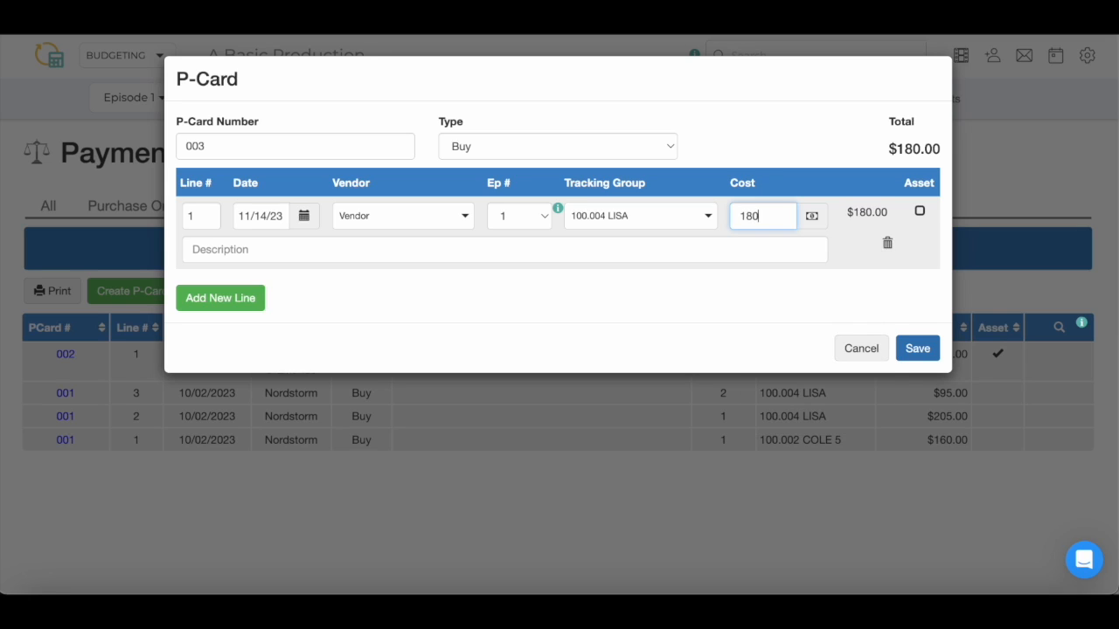
{"action": "left_click", "coordinate": [812, 179]}
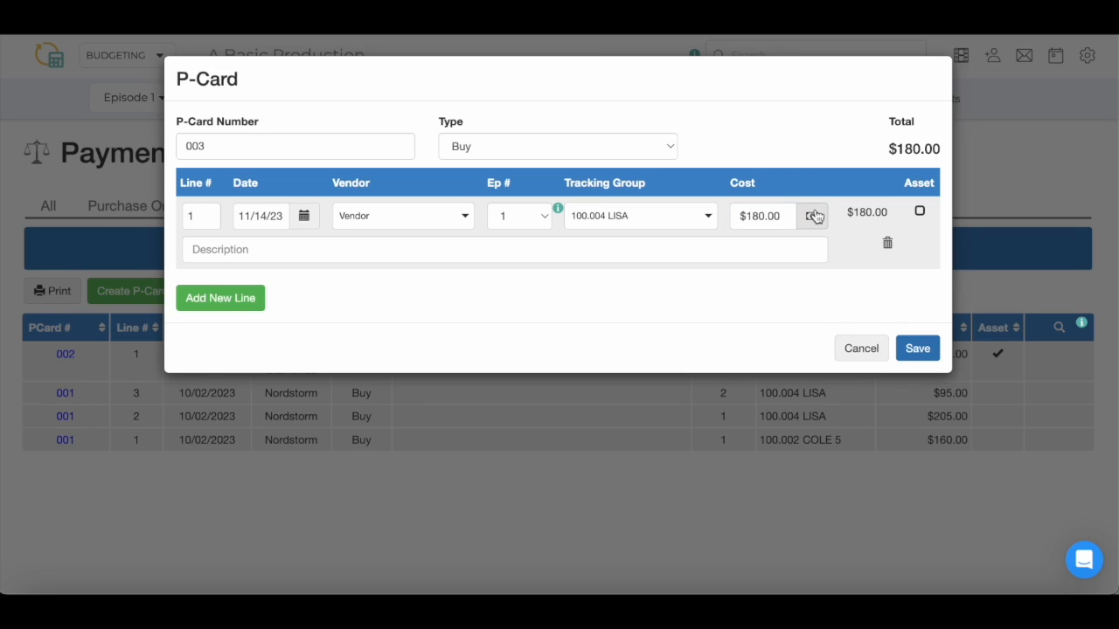
{"action": "left_click", "coordinate": [813, 216]}
Apply a .0725 tax rate and $4.99 shipping to the $180.00 line
{"action": "left_click", "coordinate": [813, 216]}
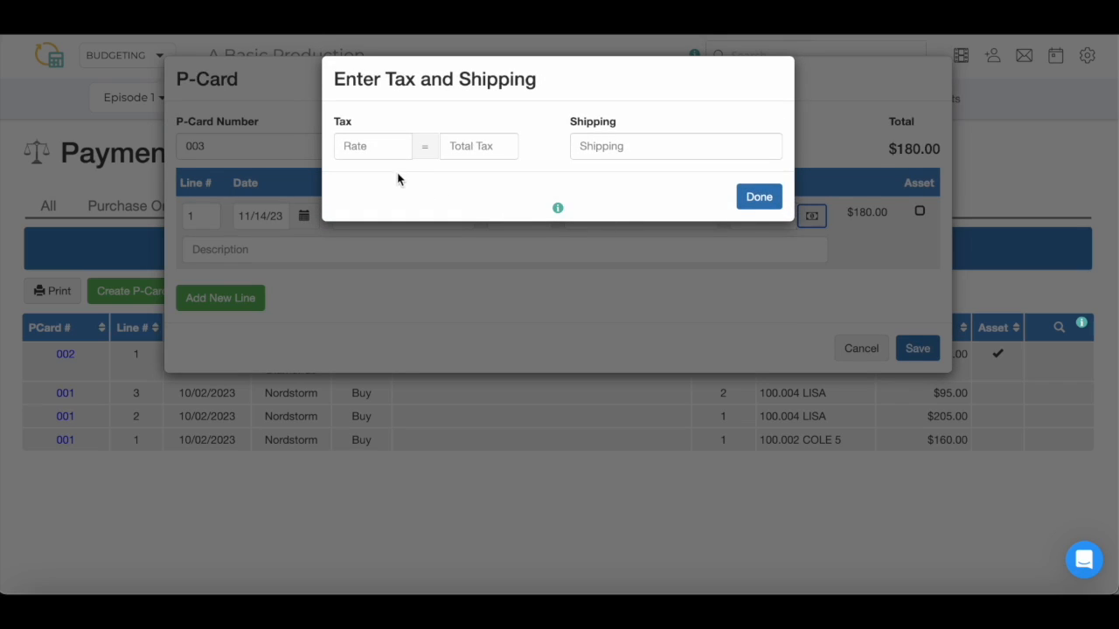
{"action": "left_click", "coordinate": [379, 153]}
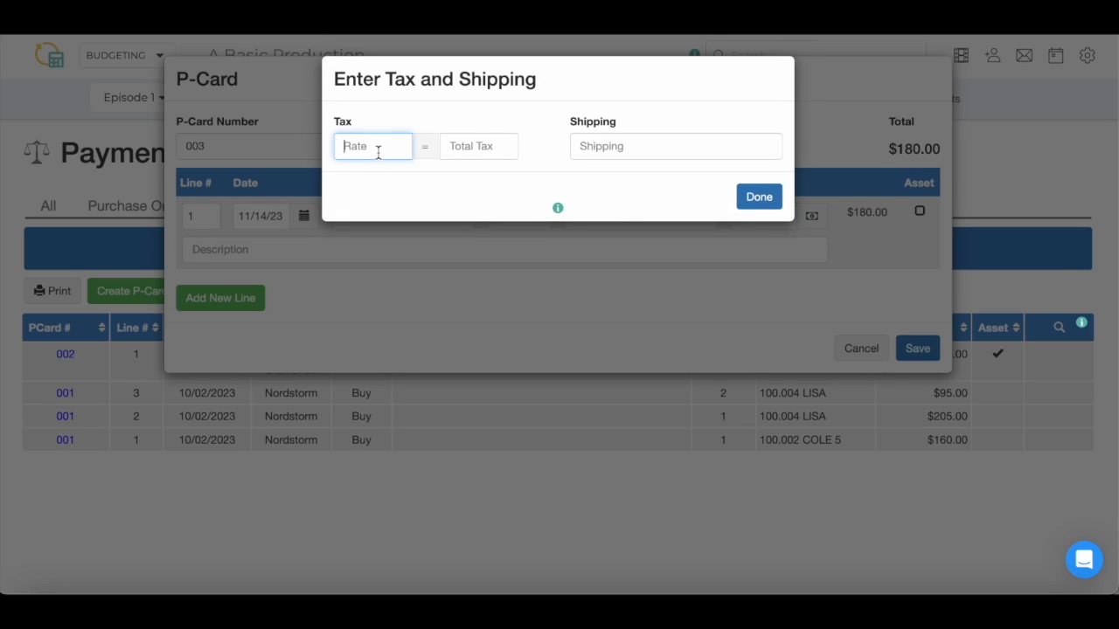
{"action": "type", "text": ".0725"}
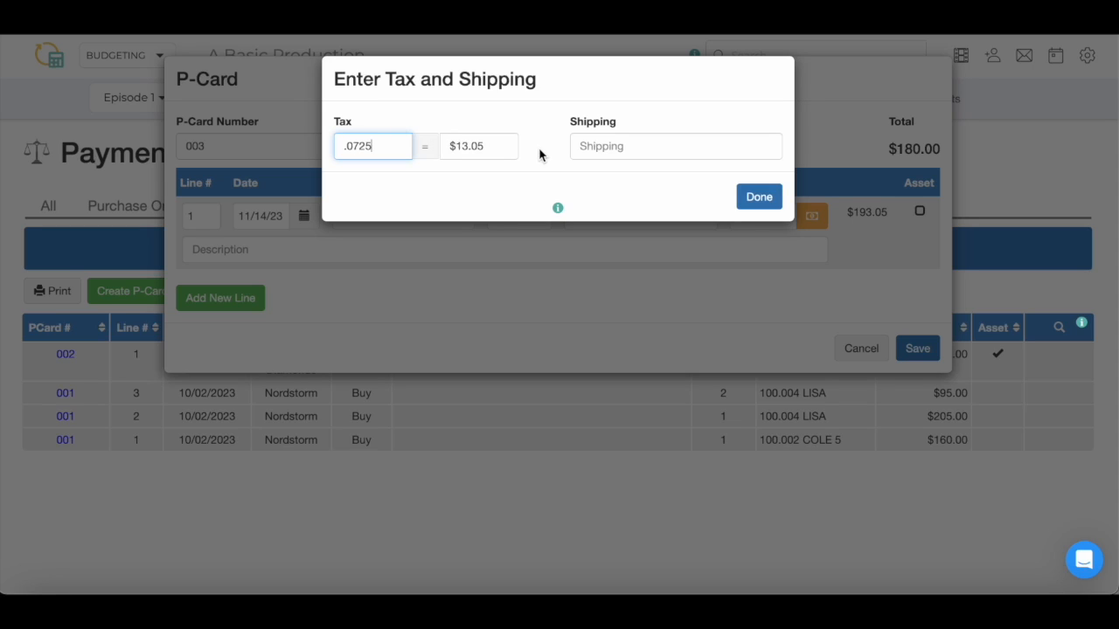
{"action": "left_click", "coordinate": [608, 148]}
{"action": "type", "text": "4.99"}
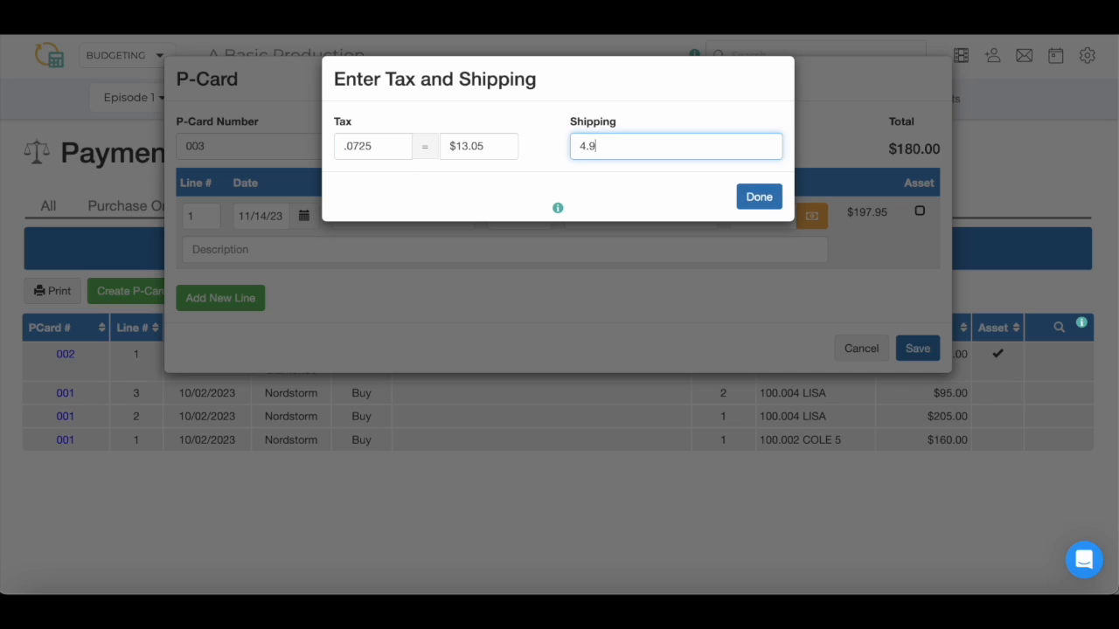
{"action": "left_click", "coordinate": [742, 199]}
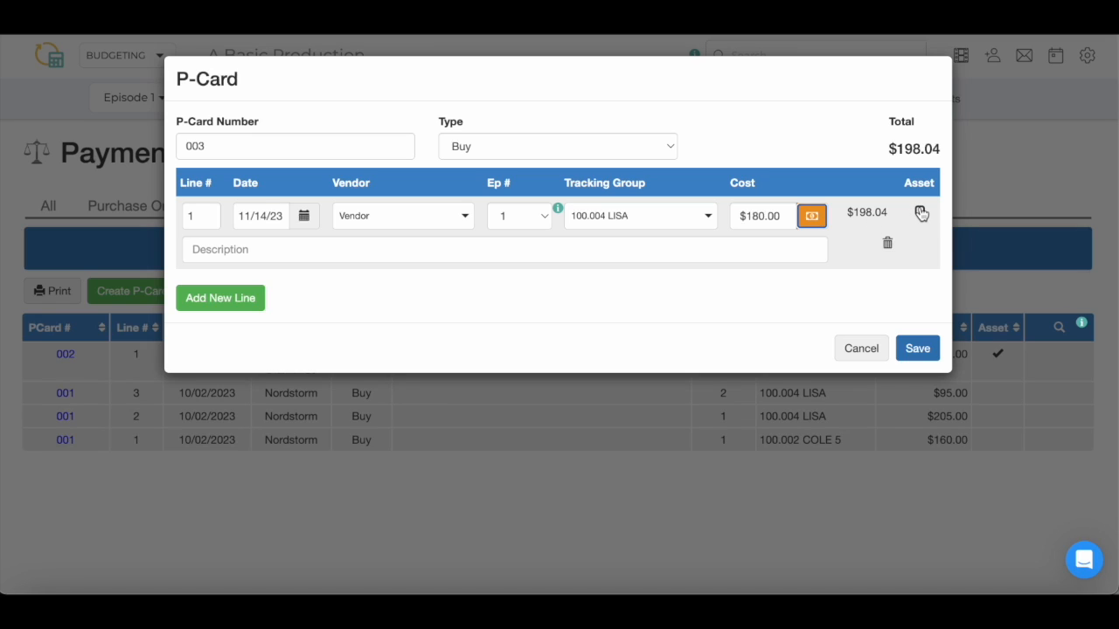
Mark the line as an asset, describe it 'Test Description', and save P-Card 003
{"action": "left_click", "coordinate": [921, 214]}
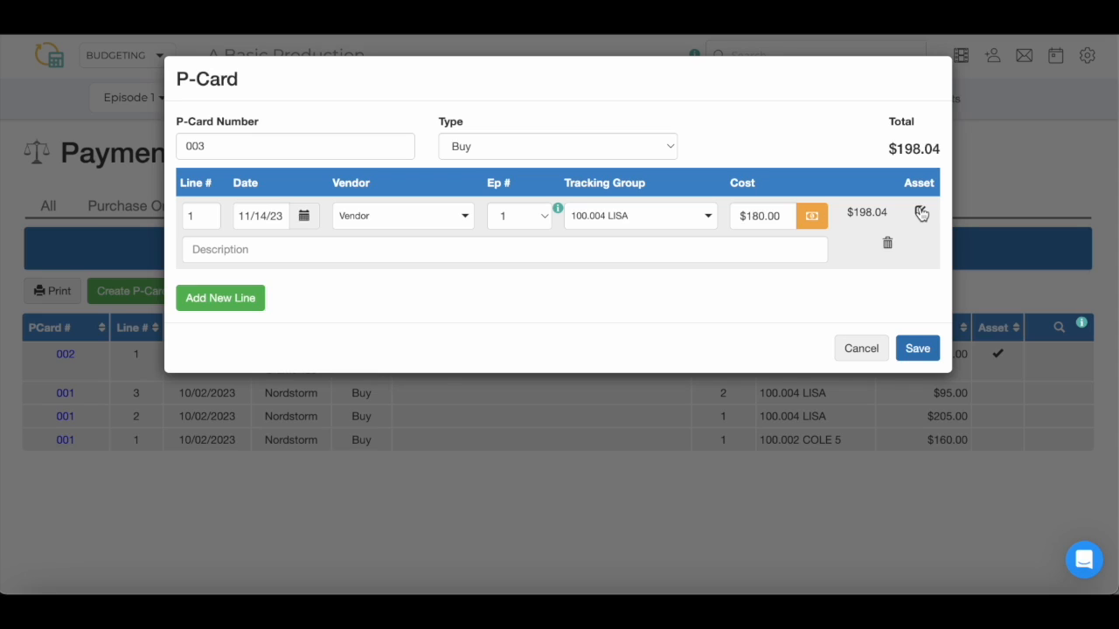
{"action": "left_click", "coordinate": [790, 245]}
{"action": "type", "text": "Test Description"}
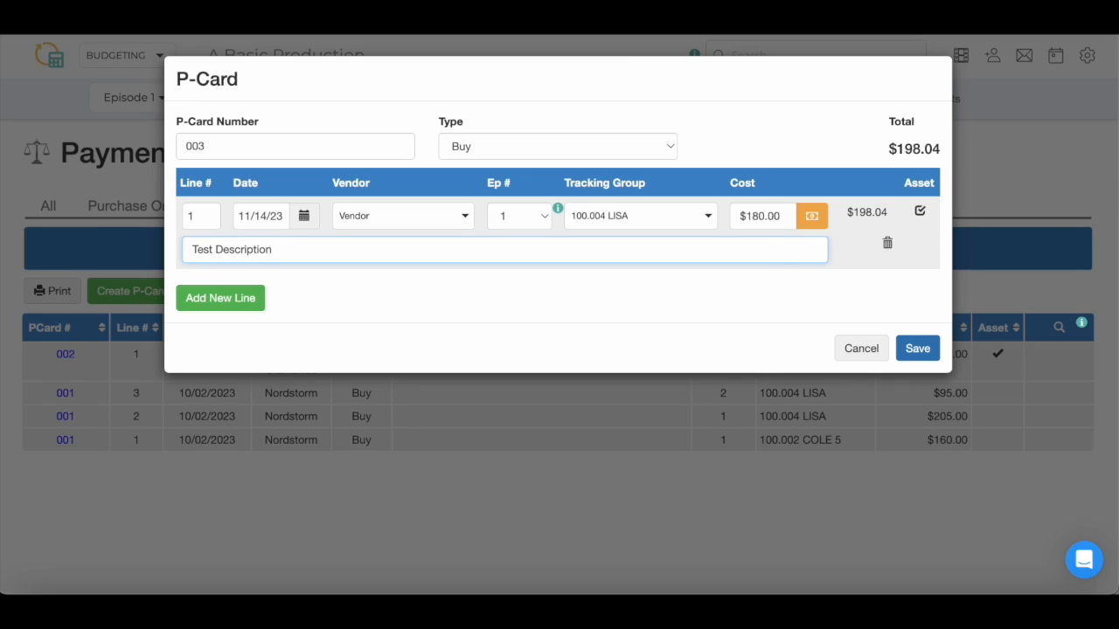
{"action": "left_click", "coordinate": [236, 301]}
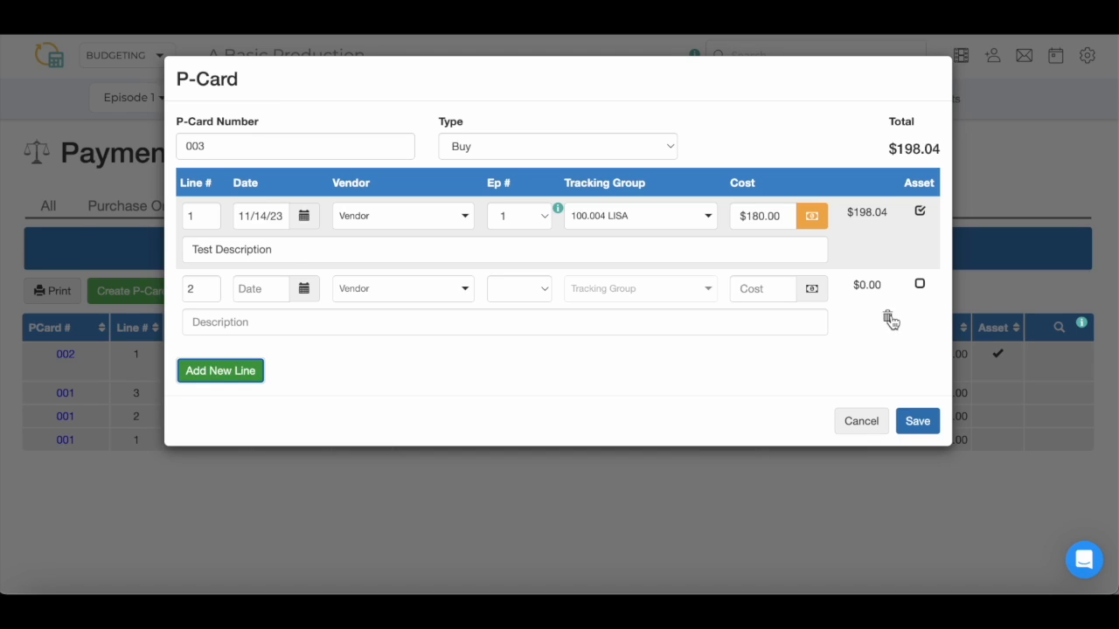
{"action": "left_click", "coordinate": [889, 318]}
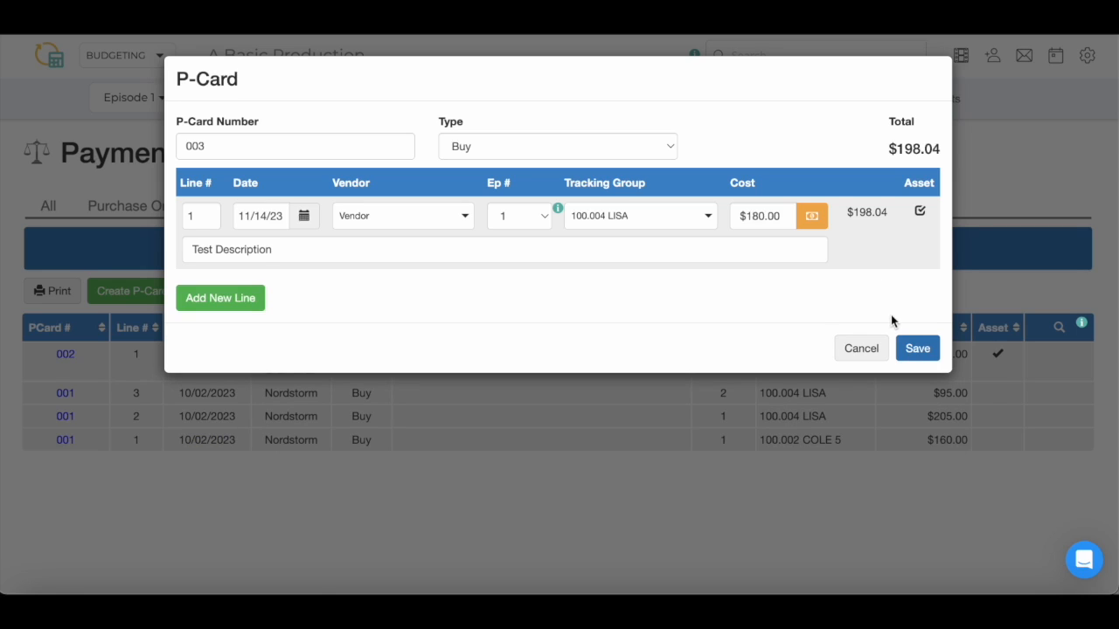
{"action": "left_click", "coordinate": [911, 348]}
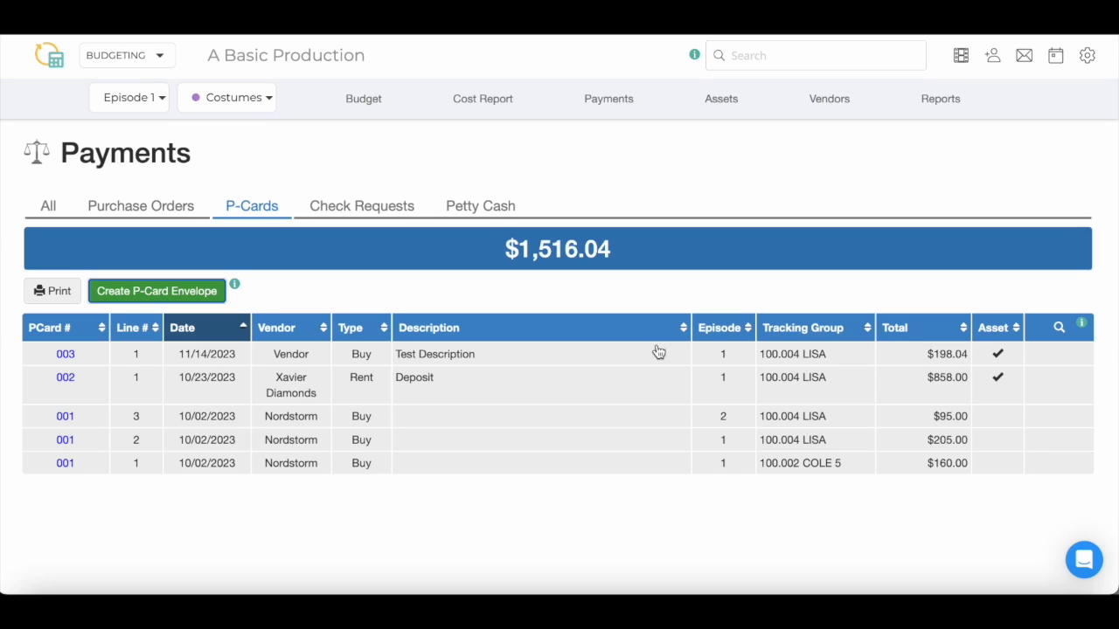
Reopen payment 003 and create a reversing credit copy of it
{"action": "left_click", "coordinate": [579, 364]}
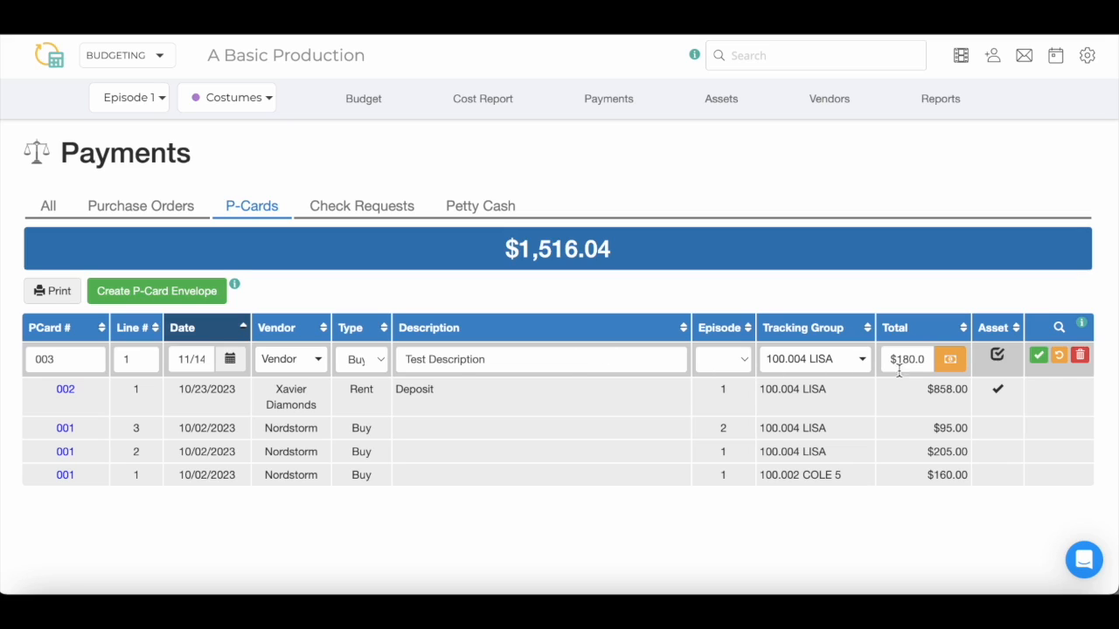
{"action": "left_click", "coordinate": [1037, 359]}
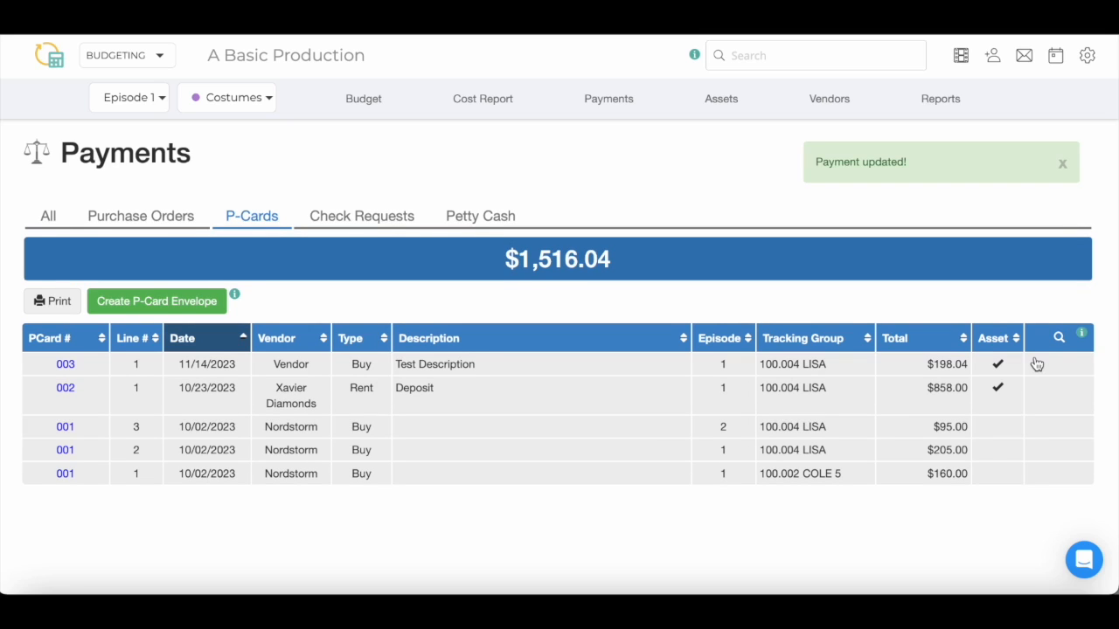
{"action": "left_click", "coordinate": [724, 370]}
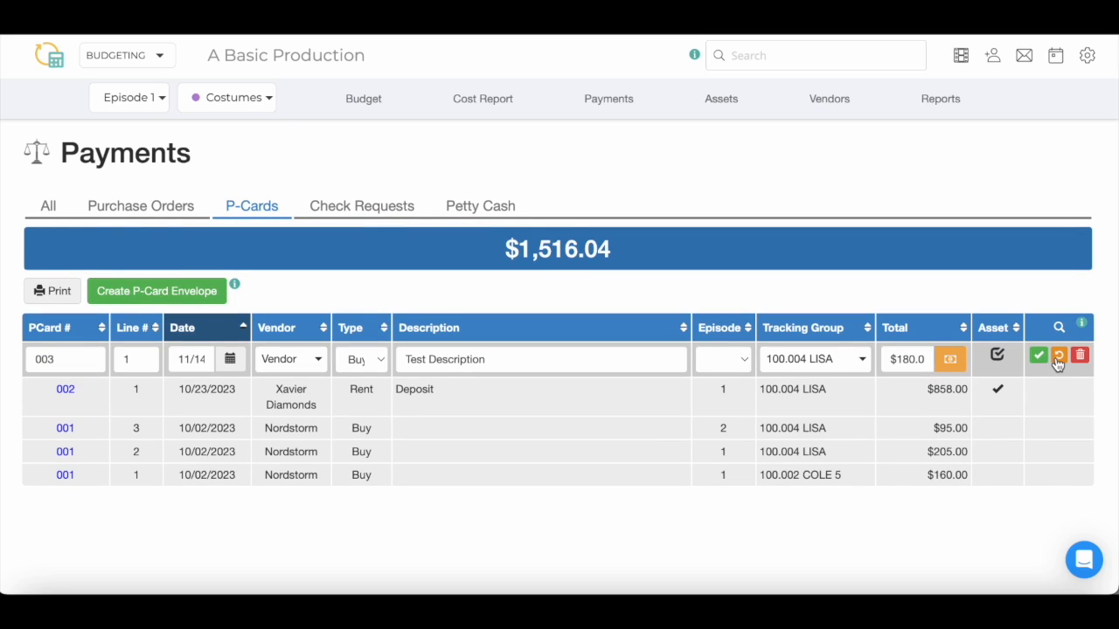
{"action": "left_click", "coordinate": [1058, 358]}
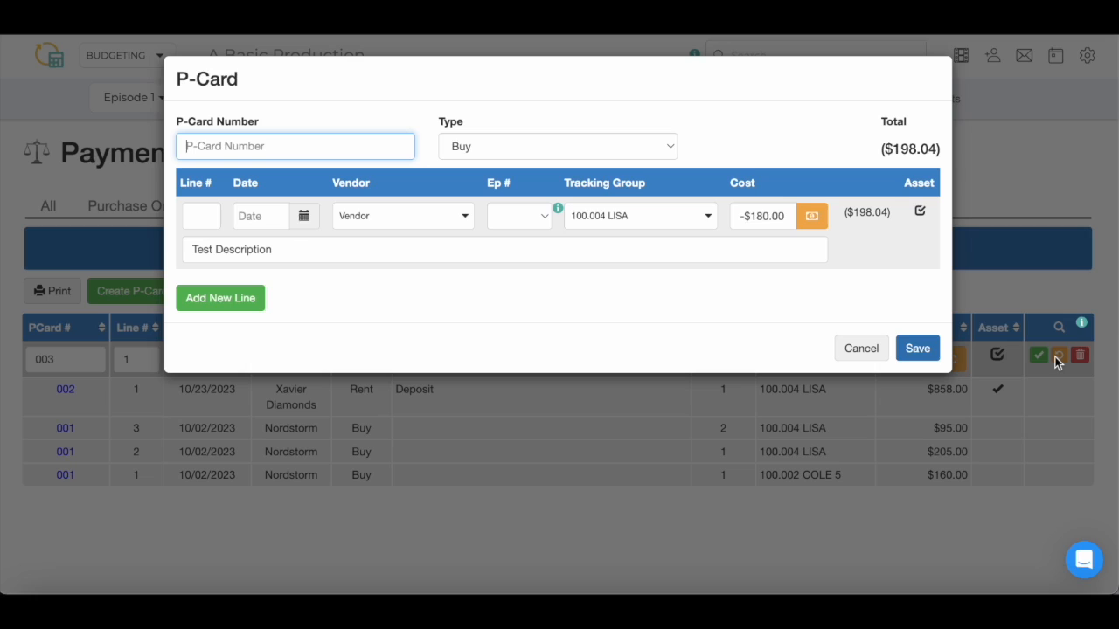
Save the credit as P-Card 005 dated 11/14/23 on episode 1, then request deleting 003
{"action": "mouse_move", "coordinate": [777, 242]}
{"action": "left_click", "coordinate": [397, 146]}
{"action": "type", "text": "005"}
{"action": "left_click", "coordinate": [305, 218]}
{"action": "left_click", "coordinate": [327, 326]}
{"action": "left_click", "coordinate": [508, 219]}
{"action": "left_click", "coordinate": [514, 235]}
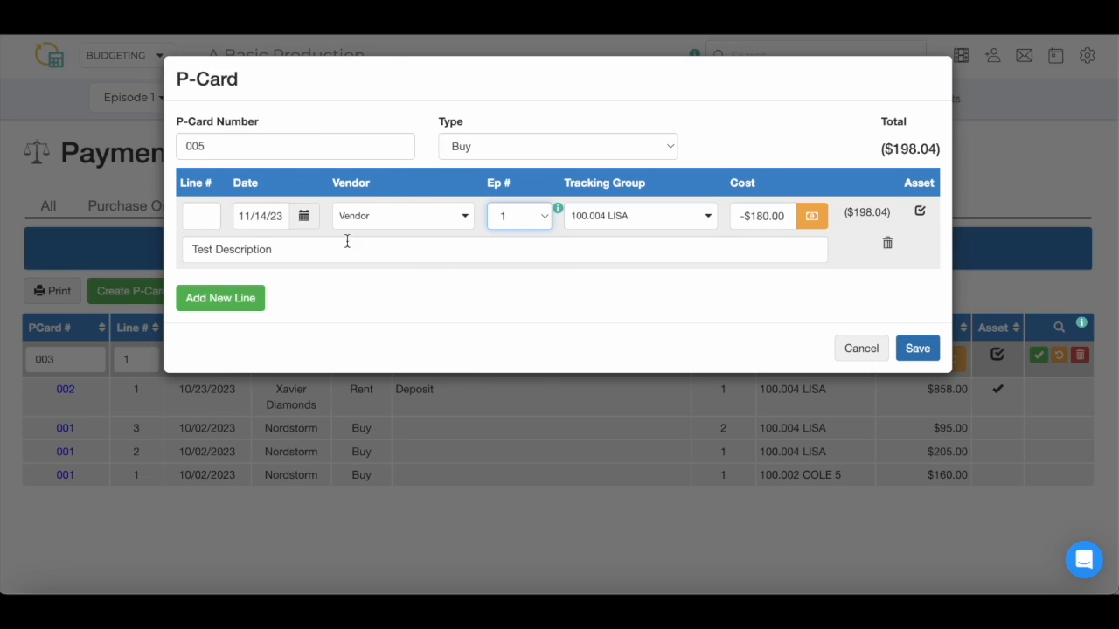
{"action": "left_click", "coordinate": [931, 345]}
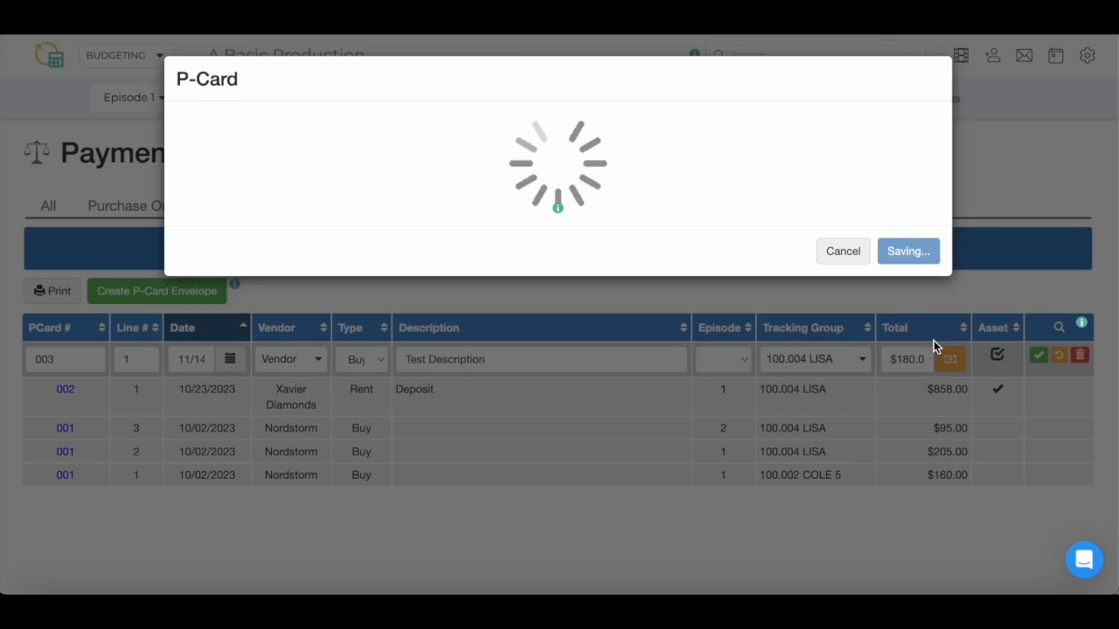
{"action": "left_click", "coordinate": [1032, 389]}
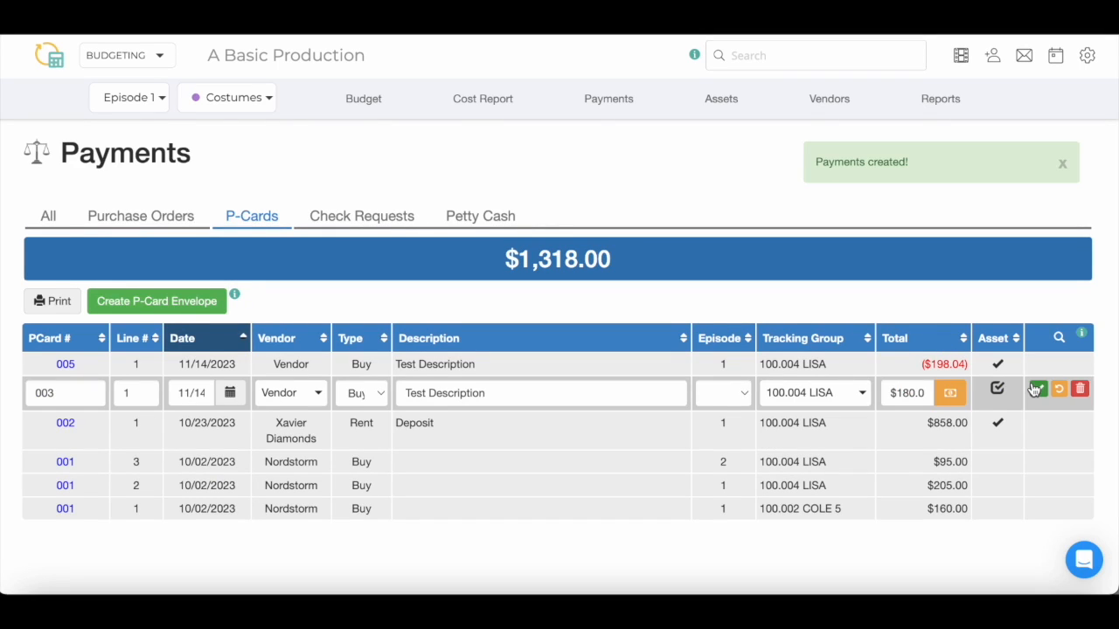
{"action": "left_click", "coordinate": [1083, 382]}
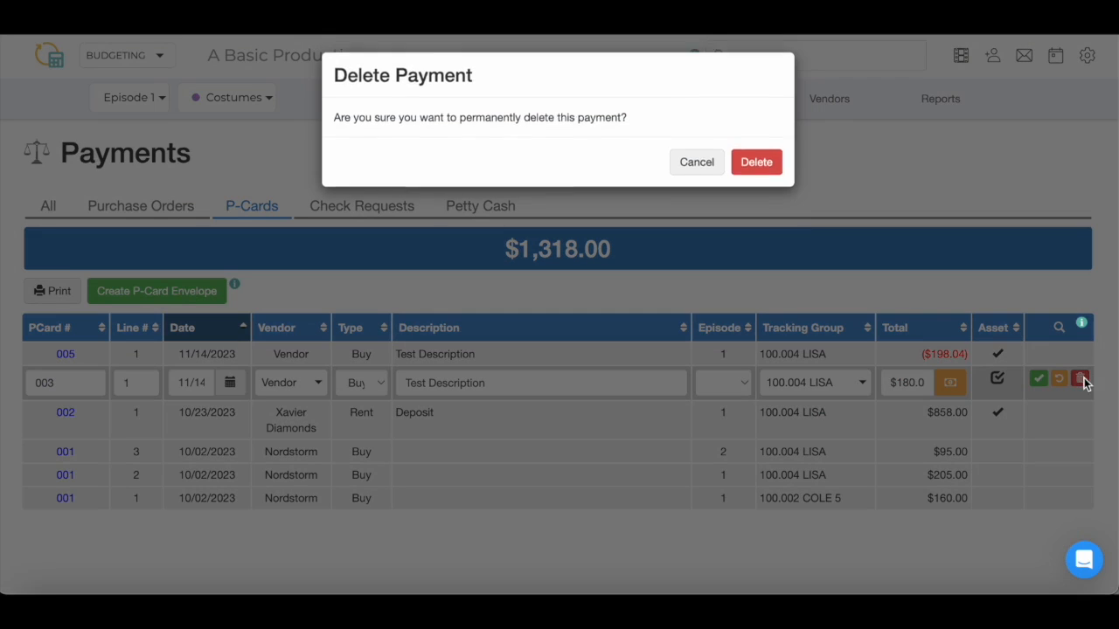
Confirm deleting payment 003 and re-save P-Card 001
{"action": "left_click", "coordinate": [762, 175]}
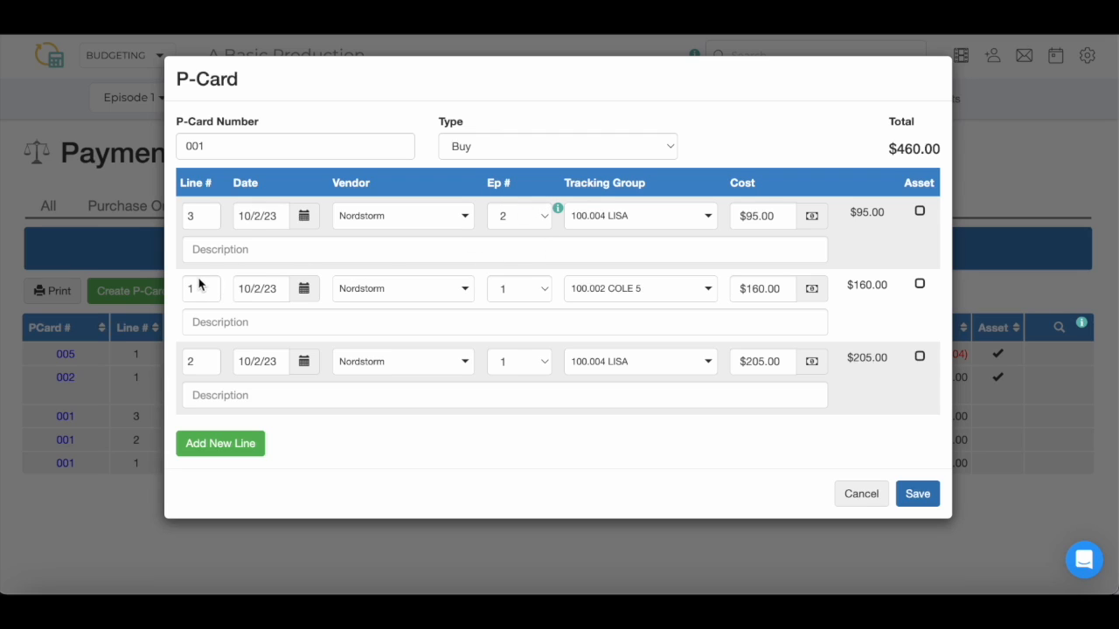
{"action": "left_click", "coordinate": [918, 495]}
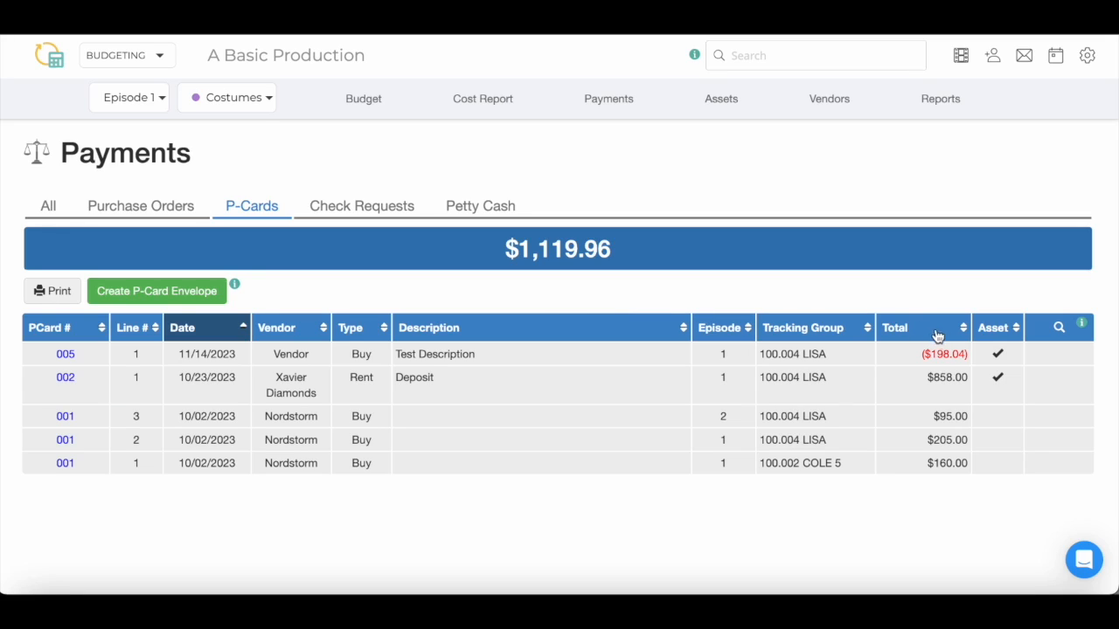
Filter the P-Card list's Episode column to 1
{"action": "left_click", "coordinate": [1060, 328]}
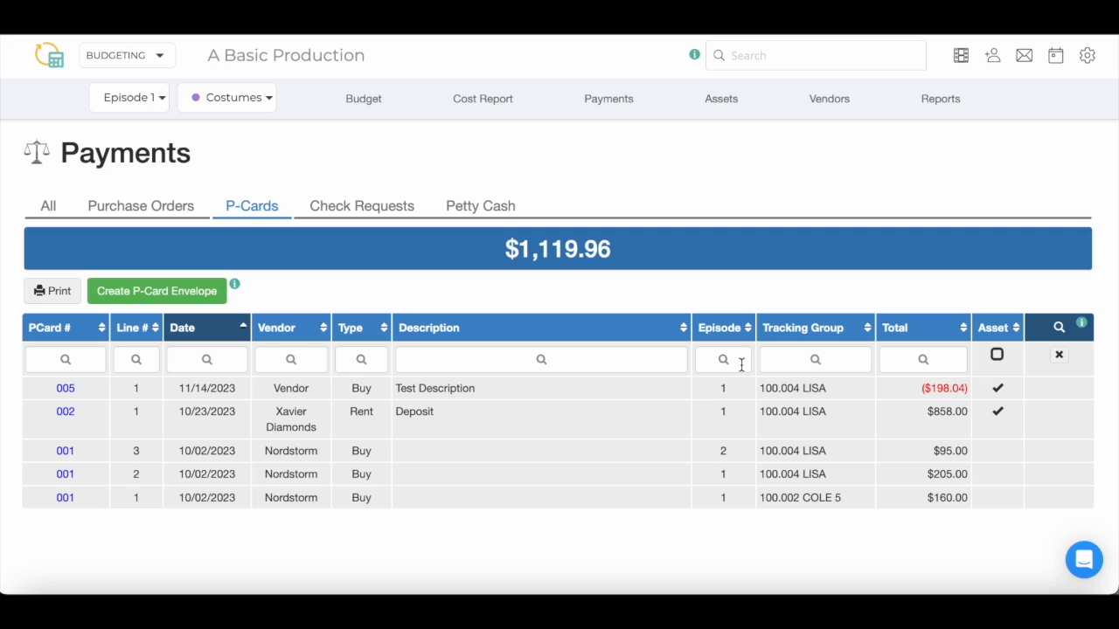
{"action": "left_click", "coordinate": [741, 366]}
{"action": "type", "text": "1"}
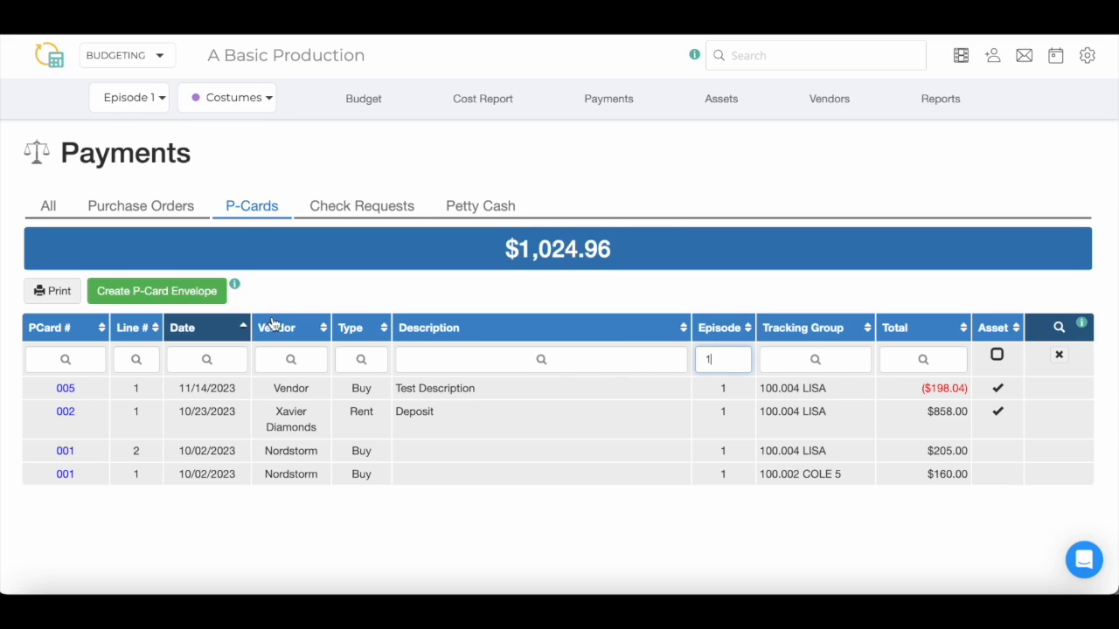
Sort the episode 1 P-Cards by PCard # and print them as a report titled 'Report'
{"action": "left_click", "coordinate": [81, 330]}
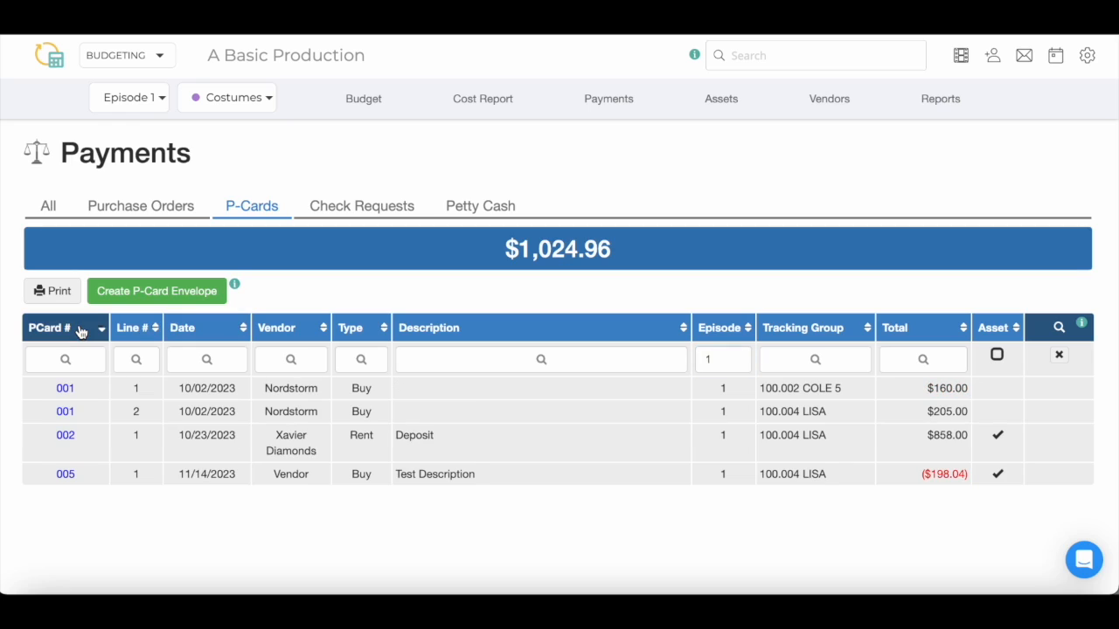
{"action": "left_click", "coordinate": [61, 296]}
{"action": "type", "text": "Report"}
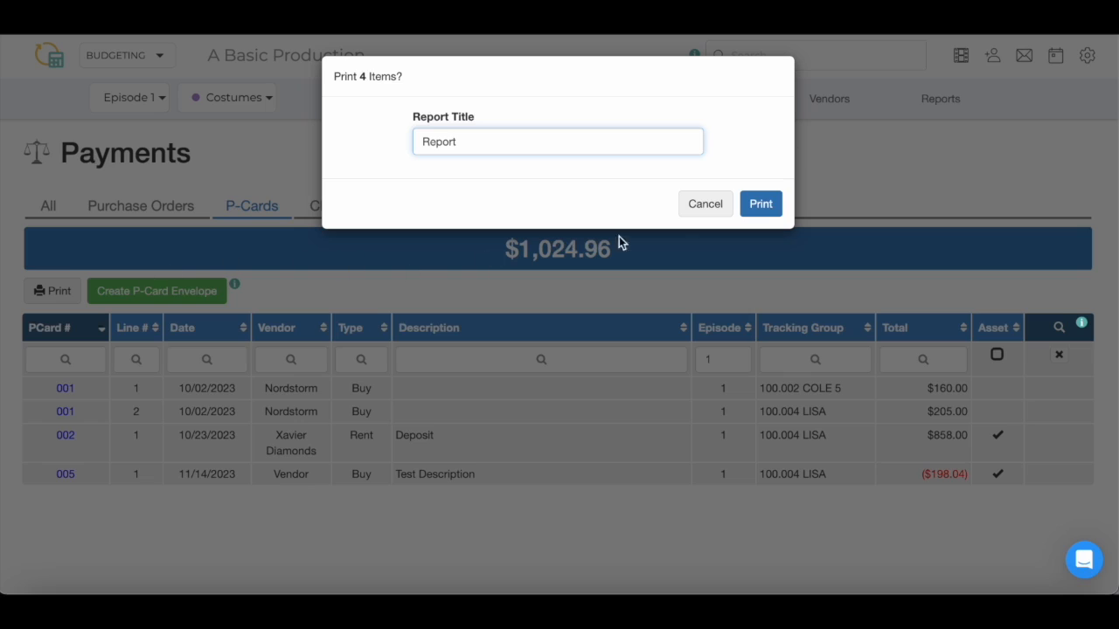
{"action": "left_click", "coordinate": [758, 206]}
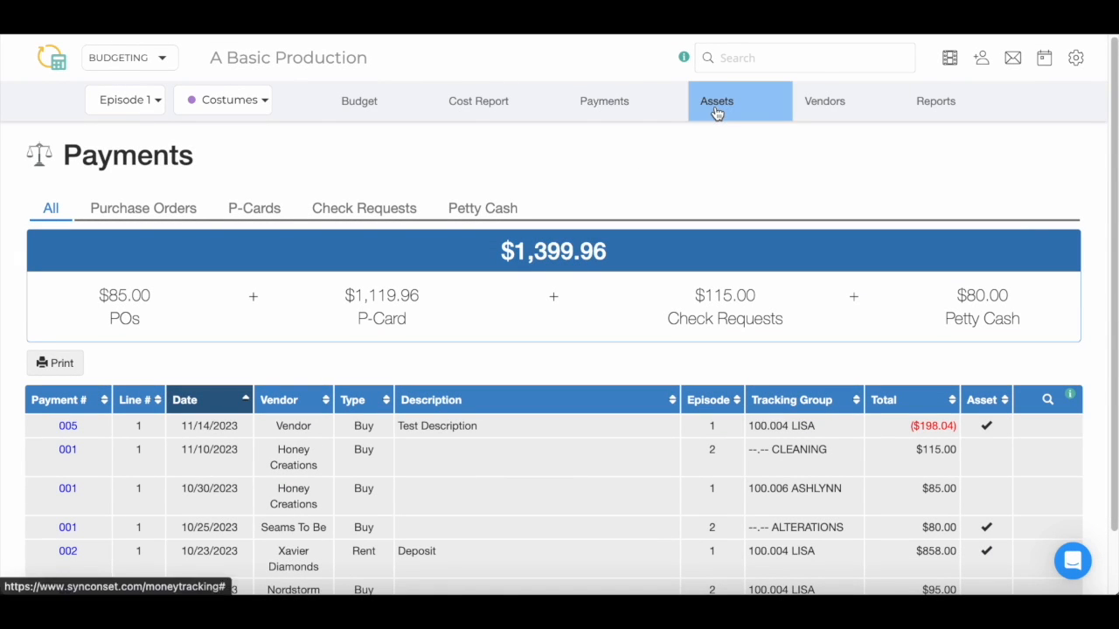
Go to the Assets list and start editing the Xavier Diamonds asset row 002
{"action": "left_click", "coordinate": [717, 110]}
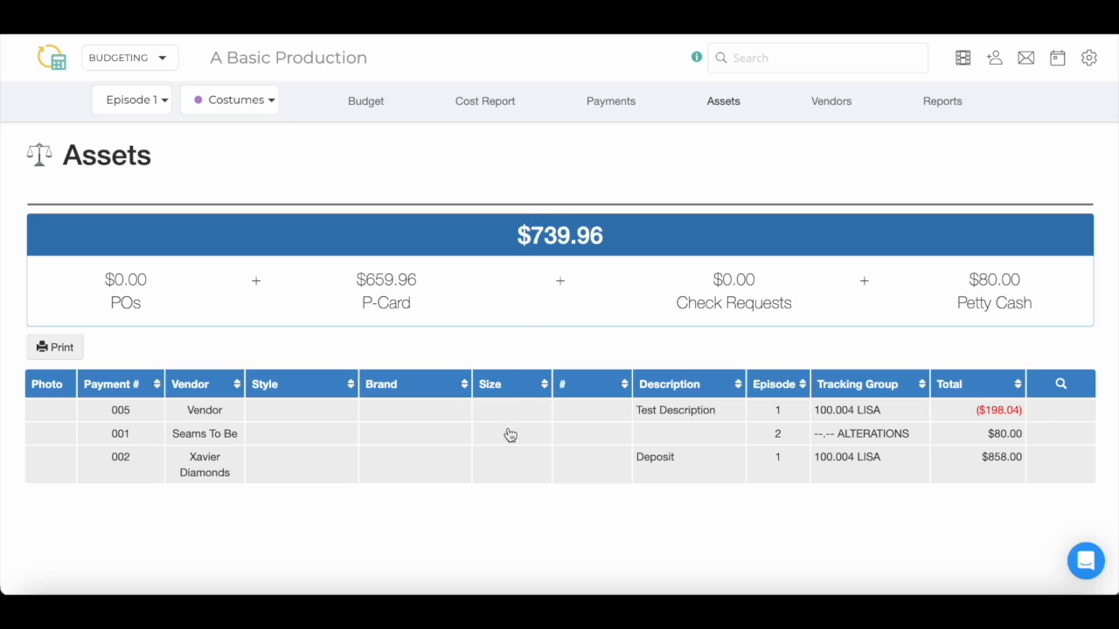
{"action": "left_click", "coordinate": [513, 471]}
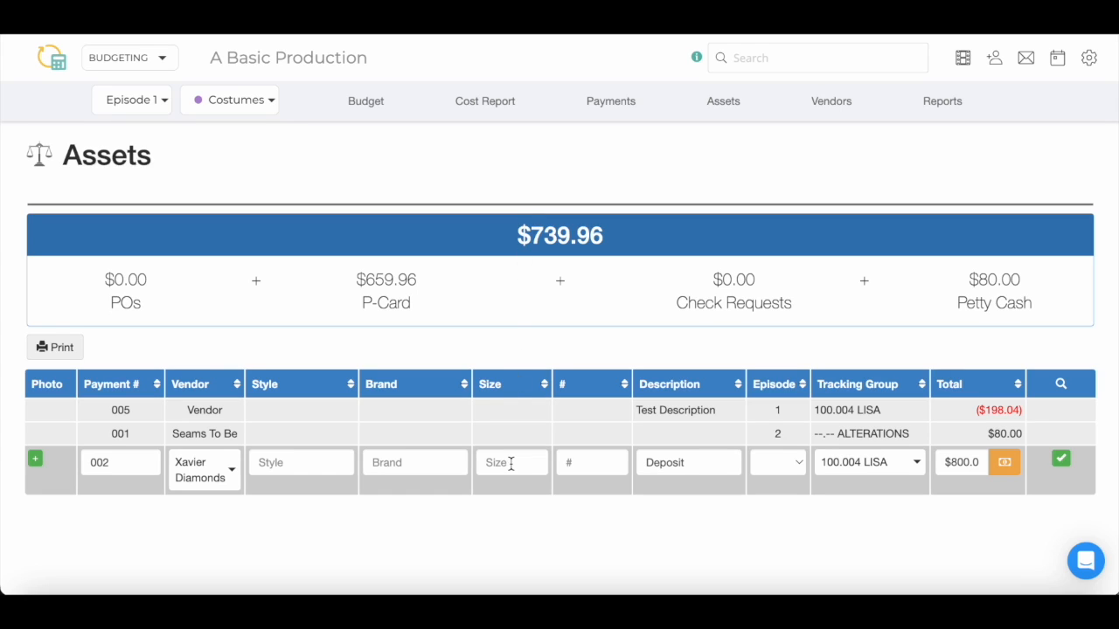
Upload Necklace.jpeg as the photo for asset 002 and save the row
{"action": "left_click", "coordinate": [35, 461]}
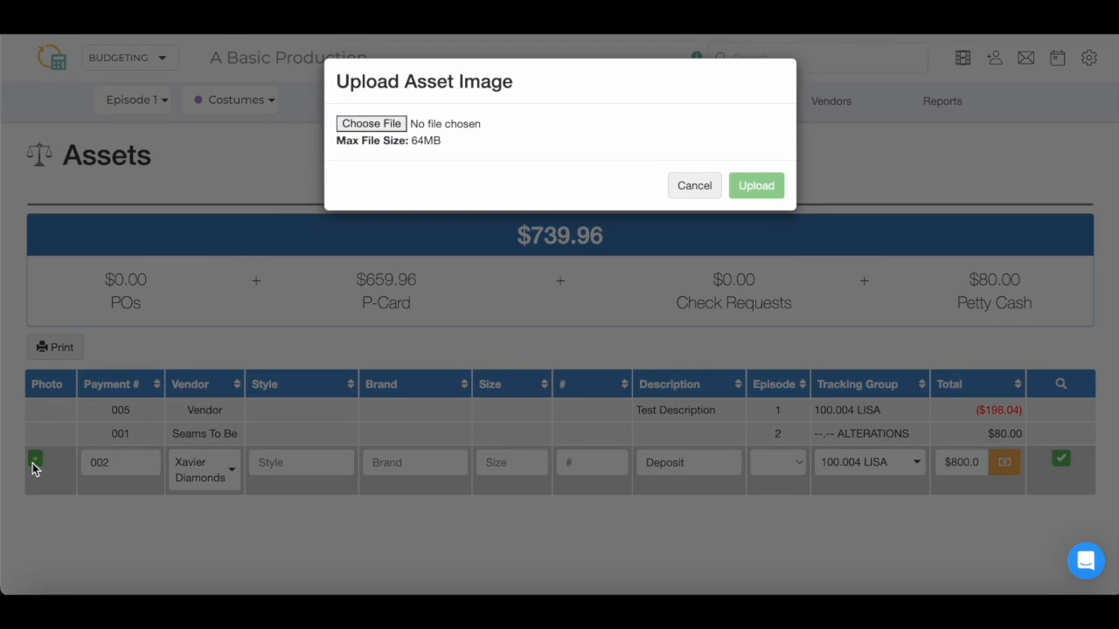
{"action": "left_click", "coordinate": [378, 126]}
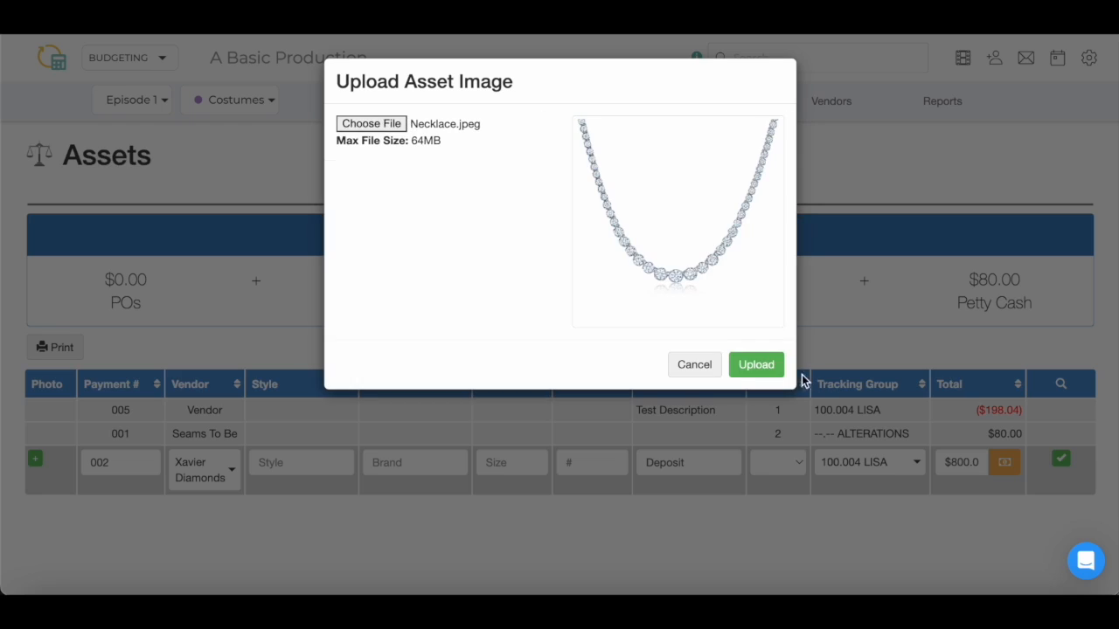
{"action": "left_click", "coordinate": [772, 368]}
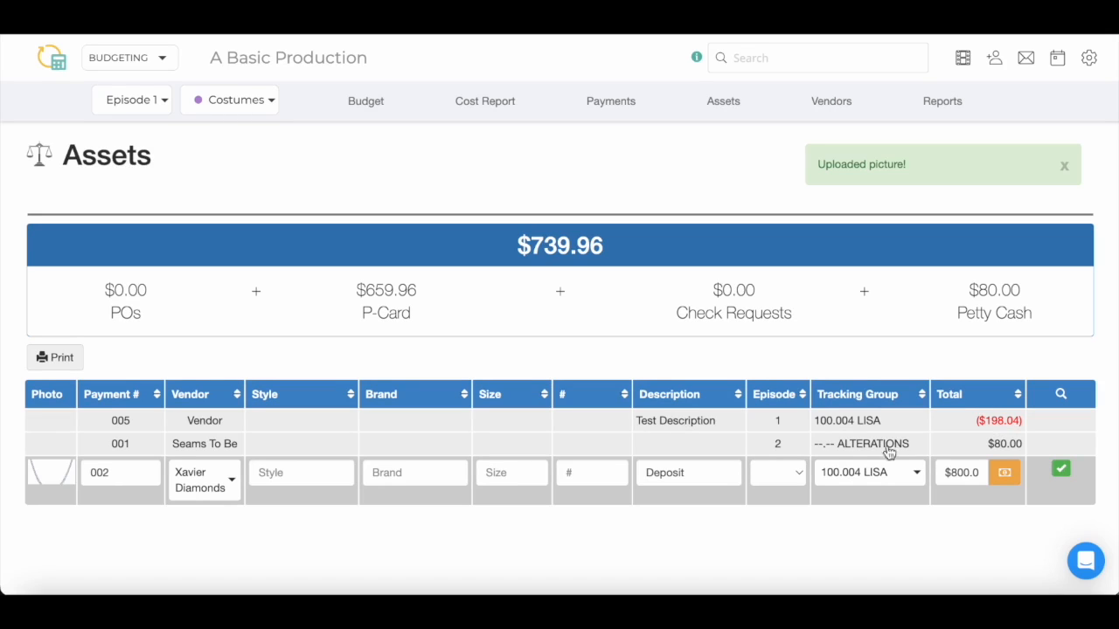
{"action": "left_click", "coordinate": [1060, 470]}
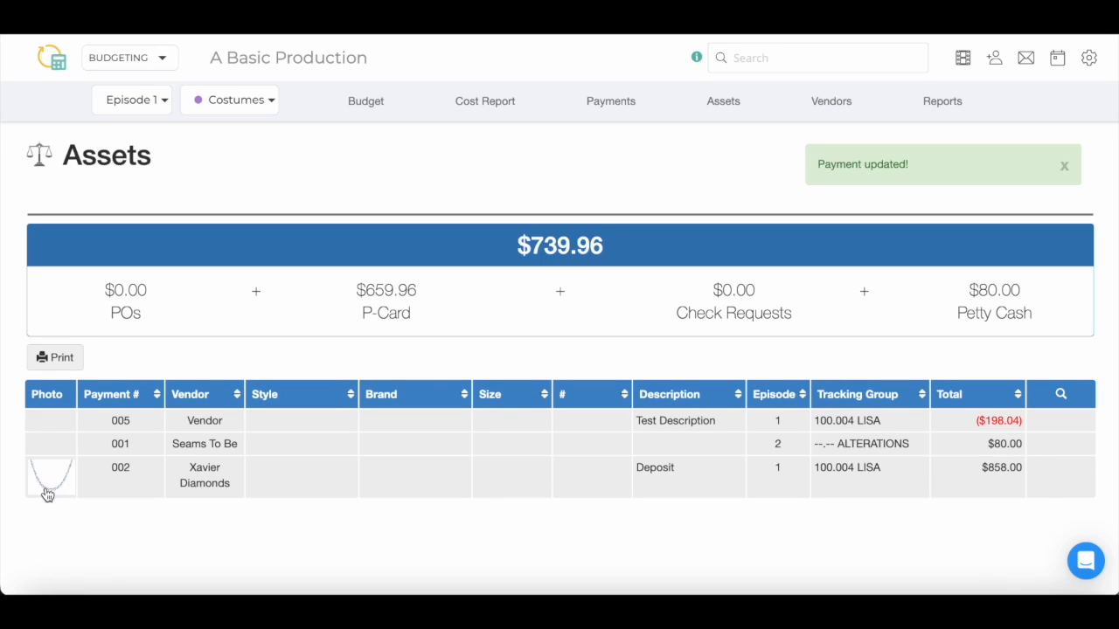
View the necklace photo full size in a separate tab, then return to editing asset 002
{"action": "left_click", "coordinate": [44, 487]}
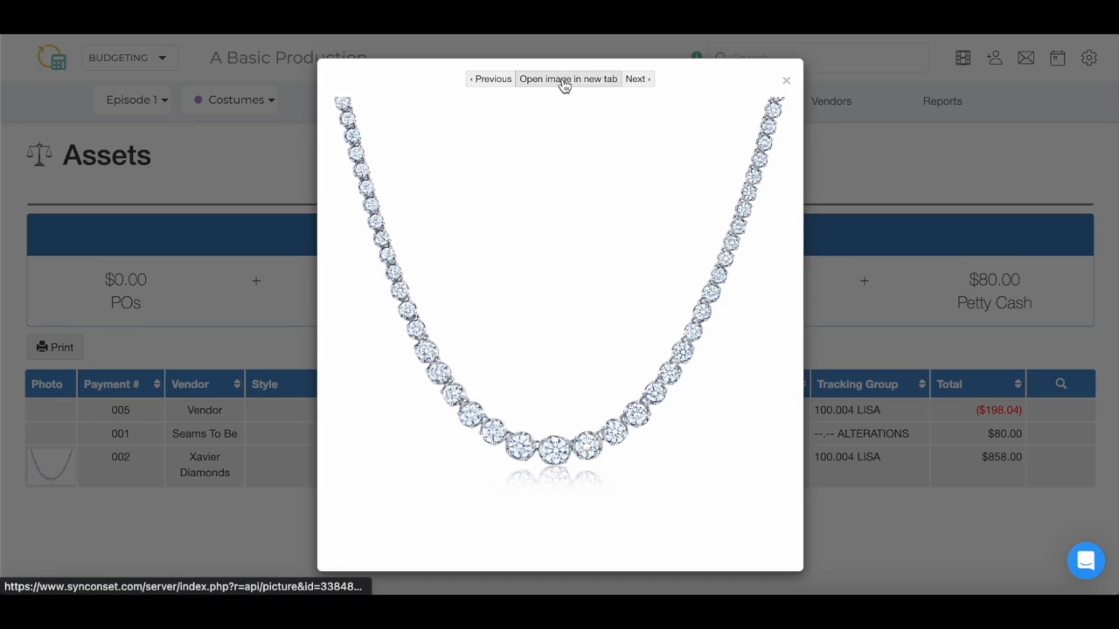
{"action": "left_click", "coordinate": [568, 79]}
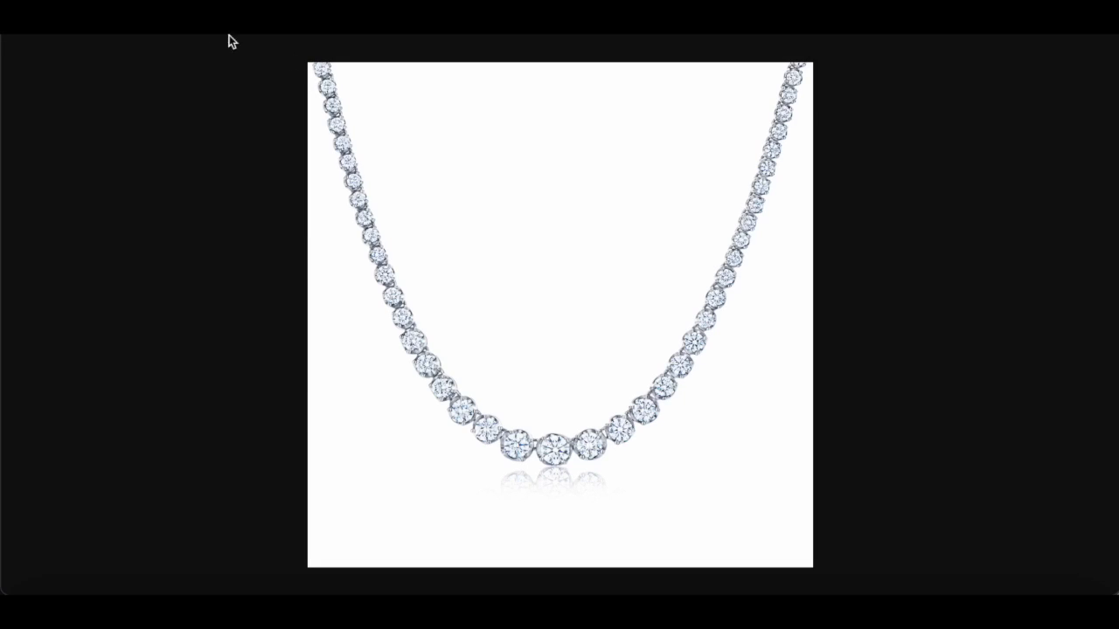
{"action": "key", "text": "super+w"}
{"action": "left_click", "coordinate": [786, 81]}
{"action": "left_click", "coordinate": [898, 477]}
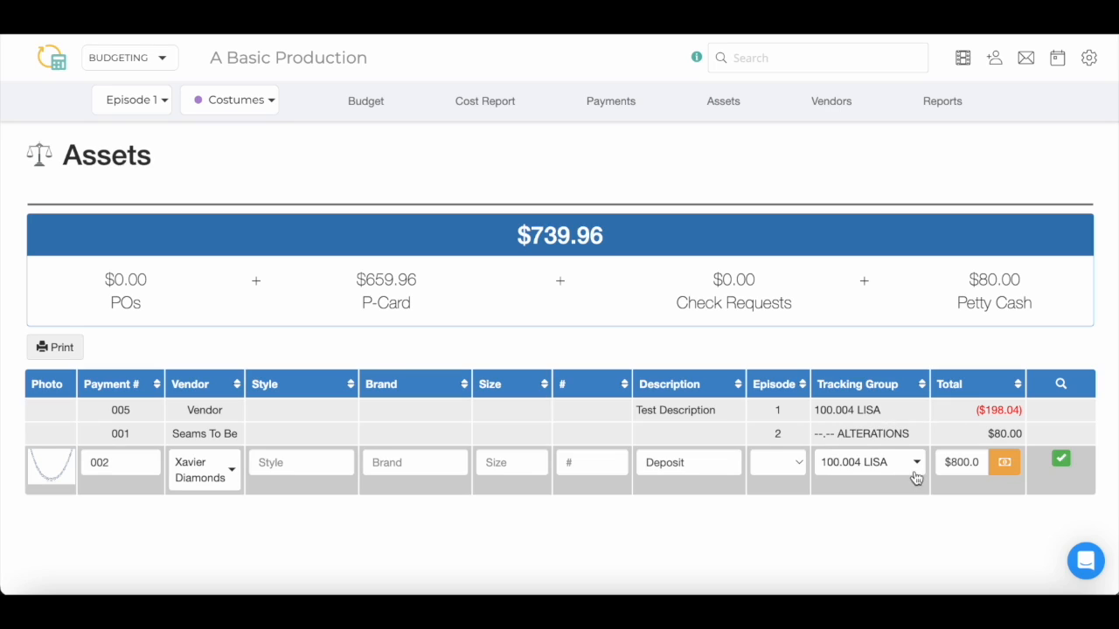
Delete the necklace picture from asset 002
{"action": "mouse_move", "coordinate": [65, 470]}
{"action": "left_click", "coordinate": [66, 463]}
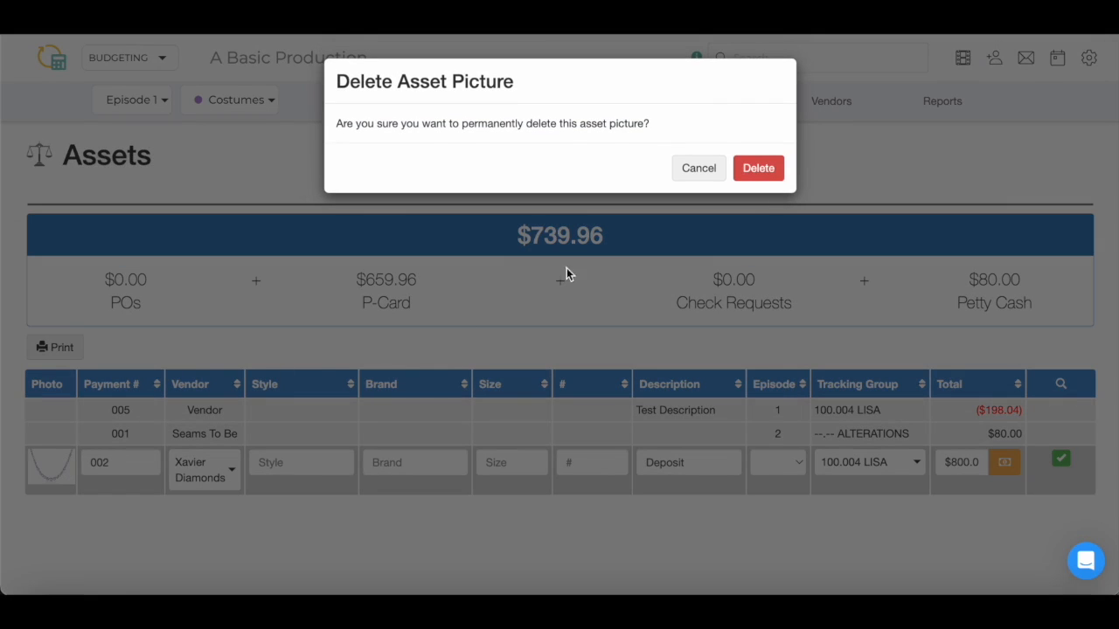
{"action": "left_click", "coordinate": [757, 169]}
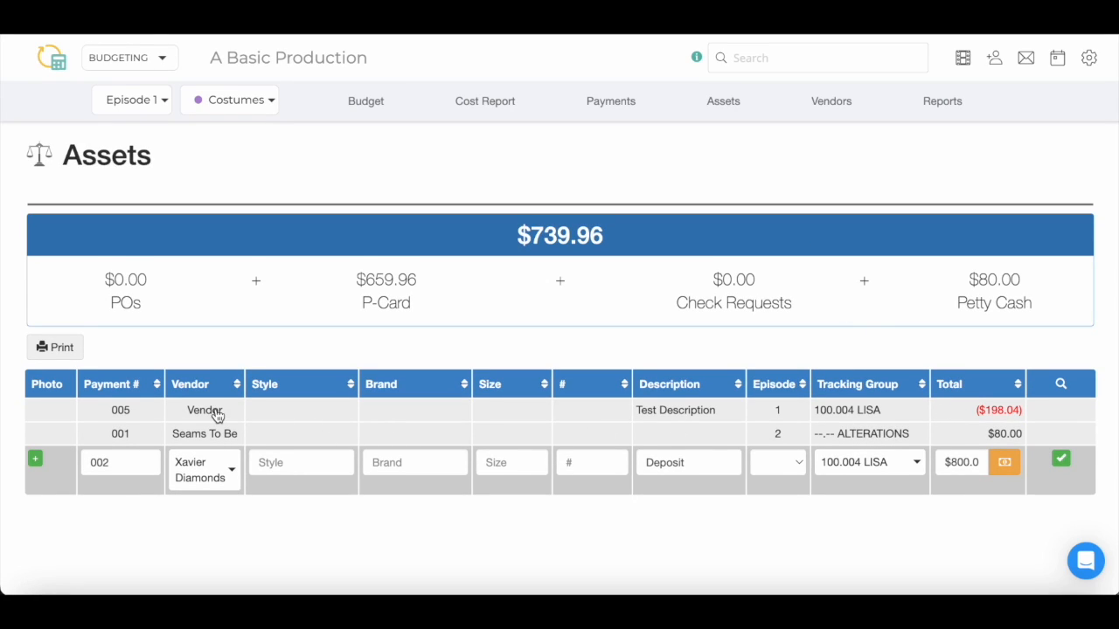
{"action": "left_click", "coordinate": [153, 389]}
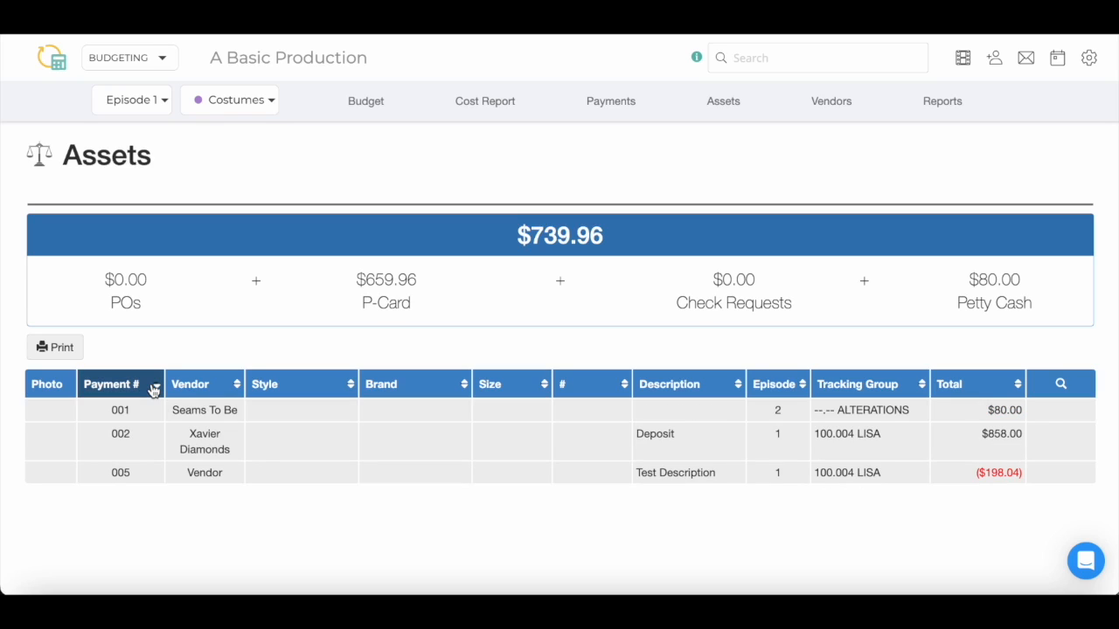
{"action": "left_click", "coordinate": [1058, 386]}
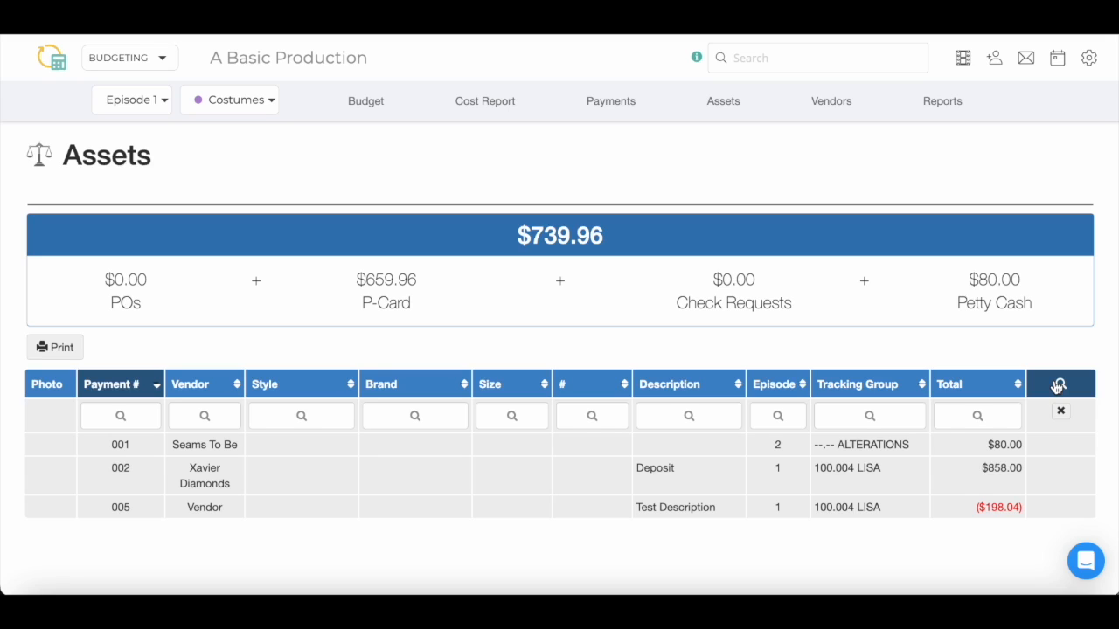
{"action": "left_click", "coordinate": [76, 348]}
{"action": "type", "text": "Report"}
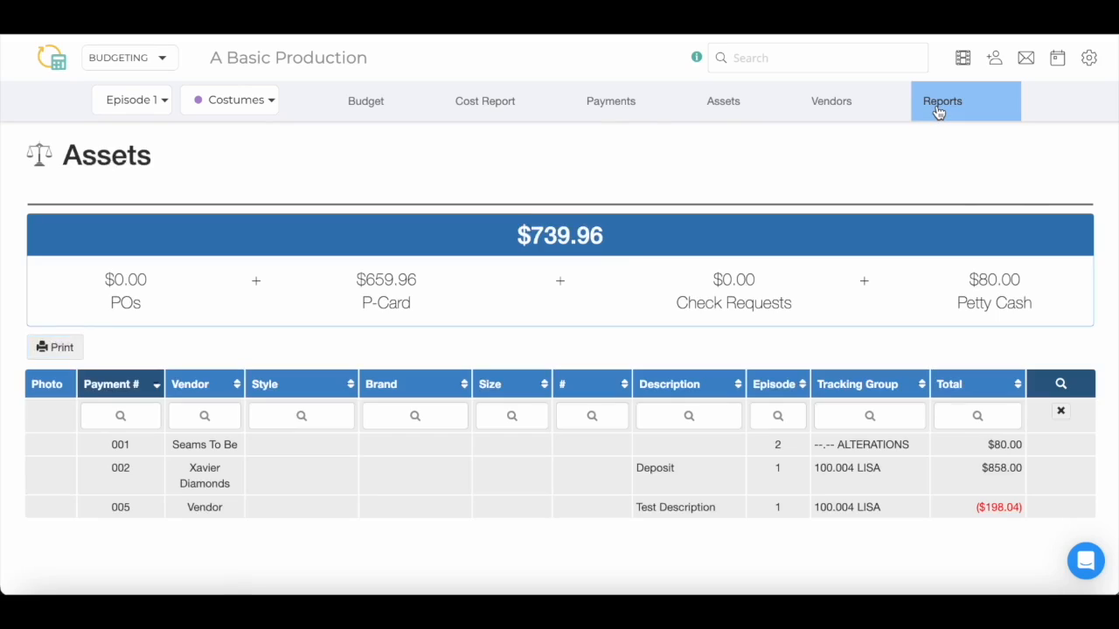
{"action": "left_click", "coordinate": [936, 110]}
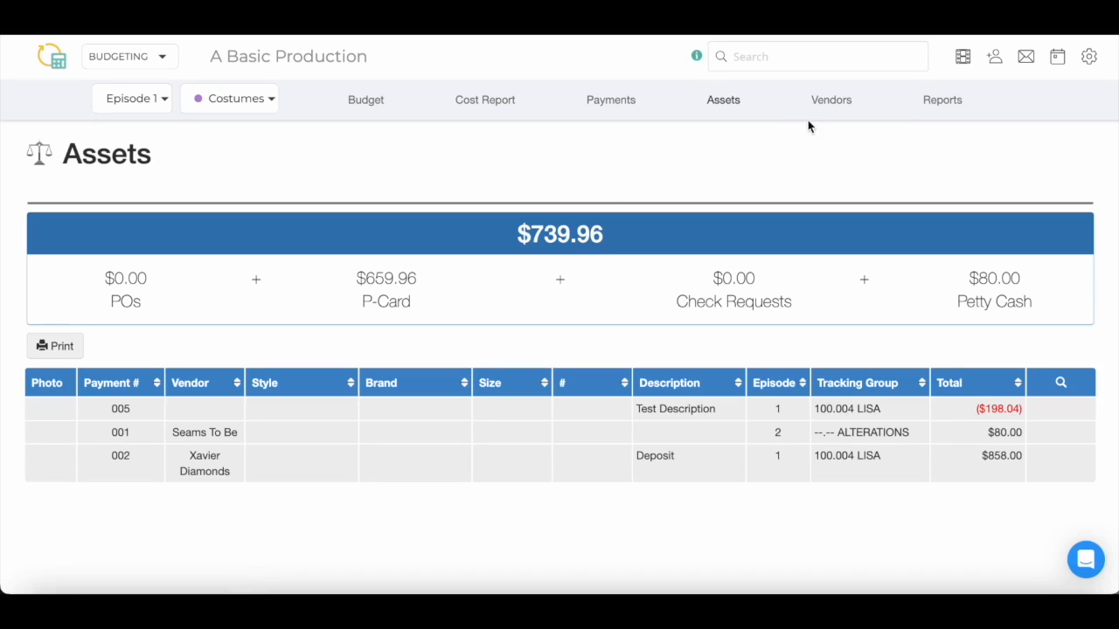
Start a new sample vendor and enter its contact, street address and state CA
{"action": "left_click", "coordinate": [811, 111]}
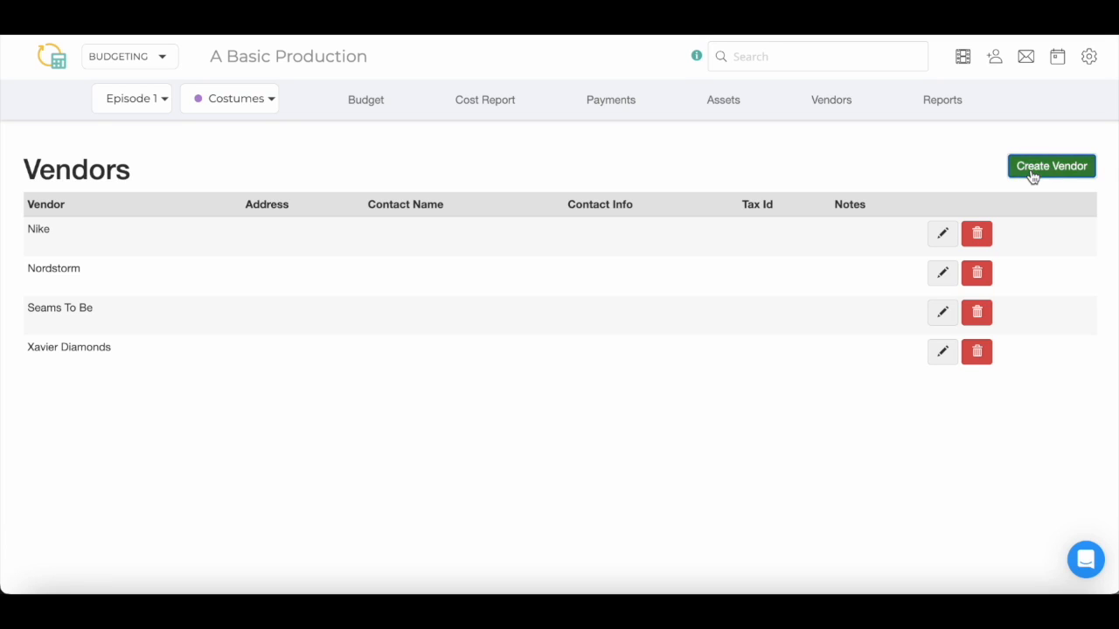
{"action": "left_click", "coordinate": [1032, 174]}
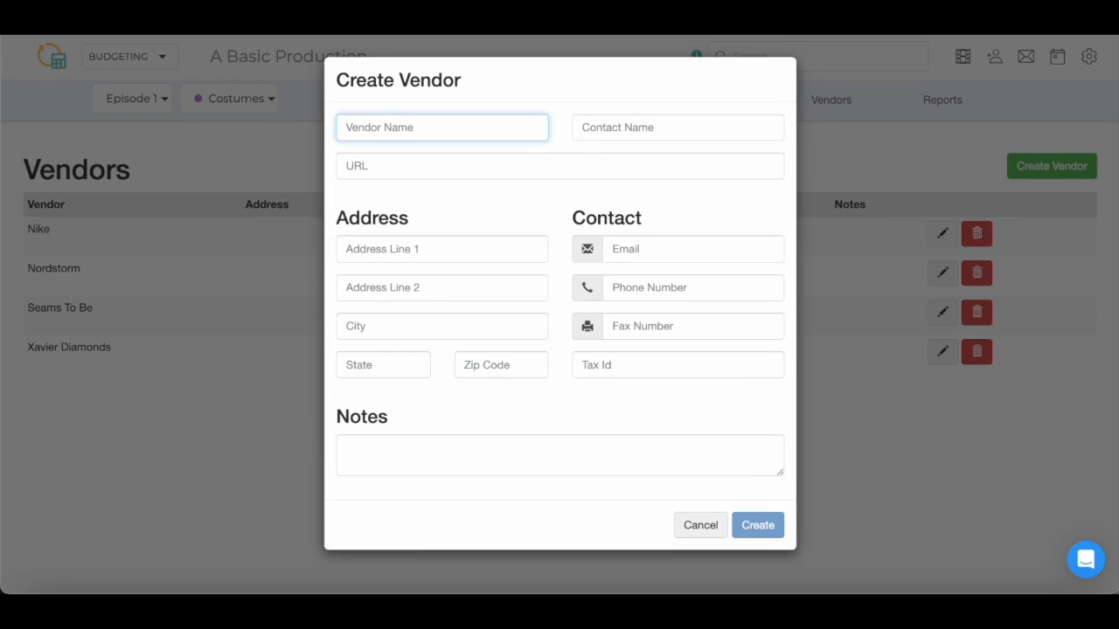
{"action": "left_click", "coordinate": [485, 124]}
{"action": "key", "text": "Tab"}
{"action": "type", "text": "C"}
{"action": "type", "text": "4 Street Name"}
{"action": "key", "text": "Tab"}
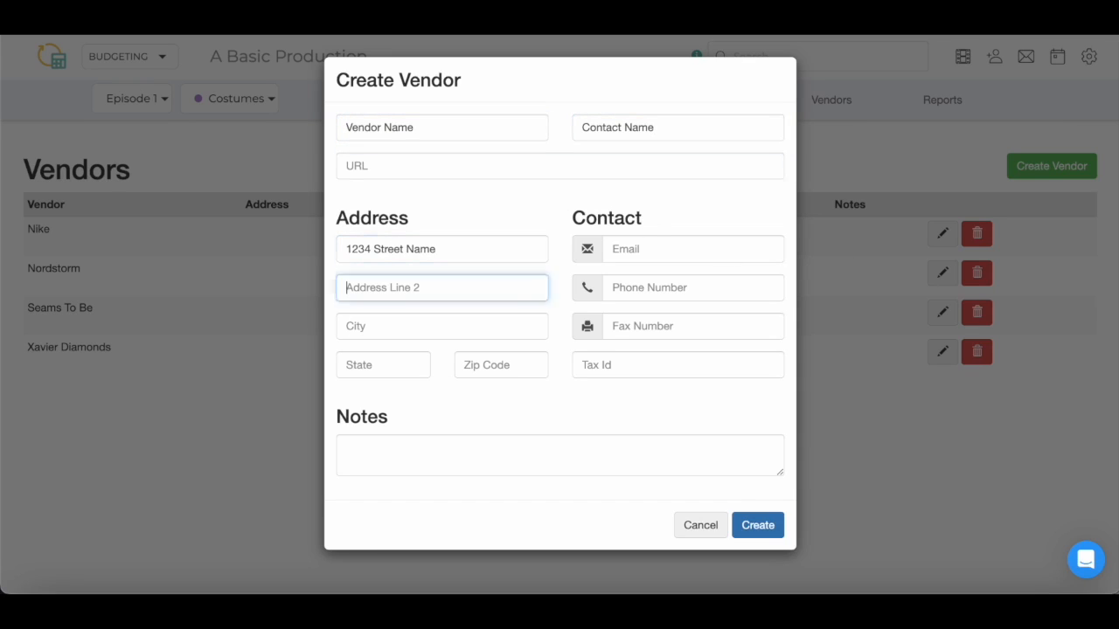
{"action": "key", "text": "Tab"}
{"action": "key", "text": "Tab"}
{"action": "type", "text": "CA"}
Add the vendor's contact e-mail, phone number and 'Notes', then create it
{"action": "left_click", "coordinate": [639, 250]}
{"action": "key", "text": "Tab"}
{"action": "type", "text": "555-555-5555"}
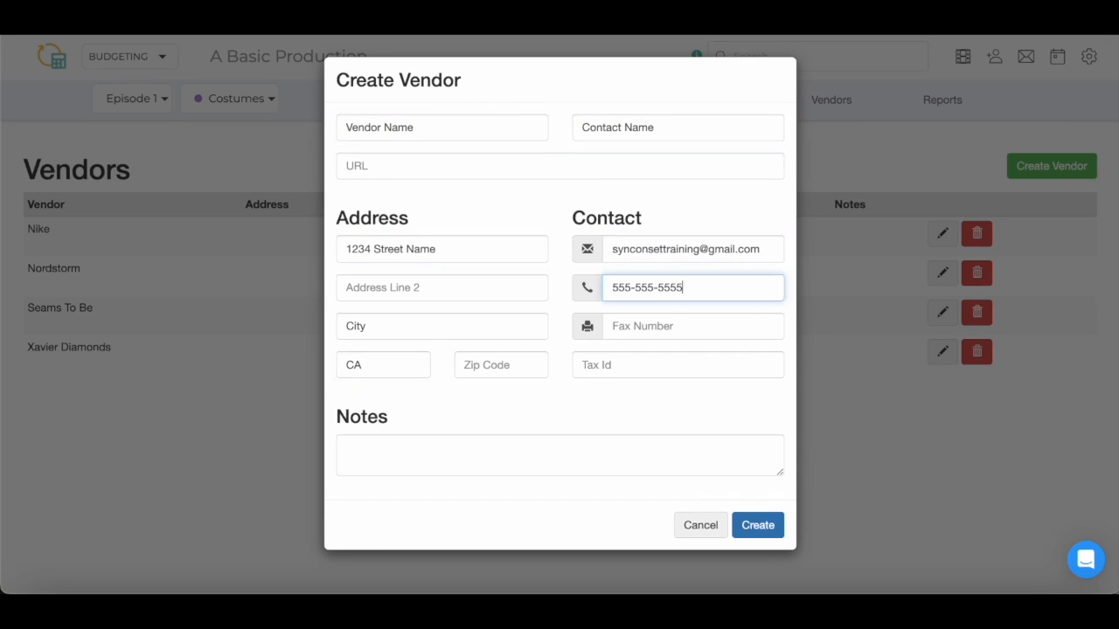
{"action": "left_click", "coordinate": [559, 455]}
{"action": "type", "text": "Notes"}
{"action": "left_click", "coordinate": [758, 526]}
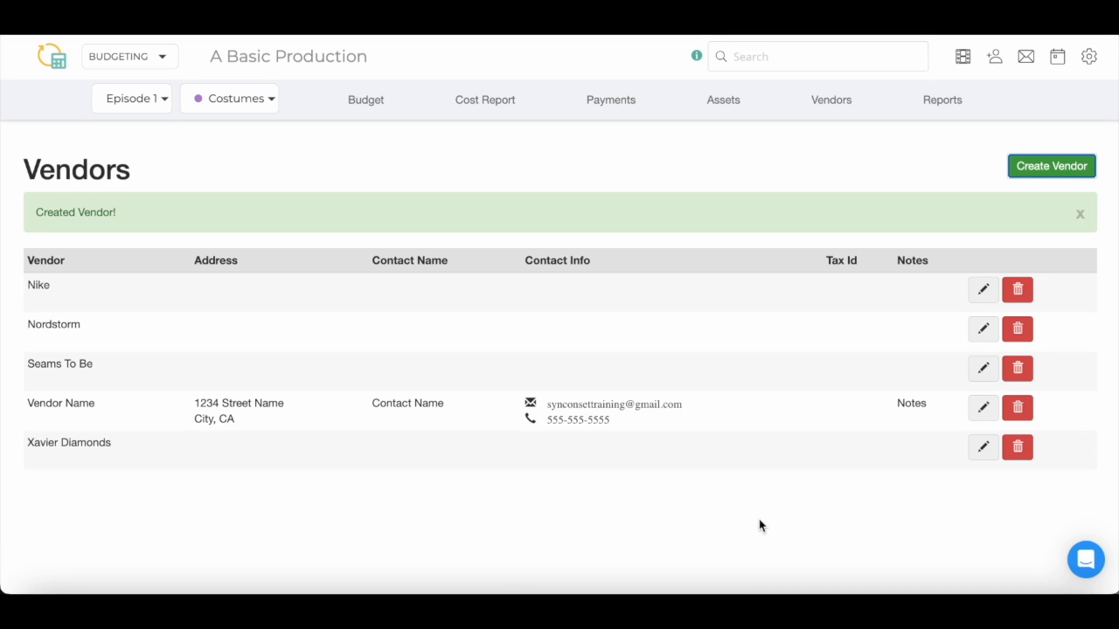
Update the sample vendor, then permanently delete it
{"action": "left_click", "coordinate": [977, 416]}
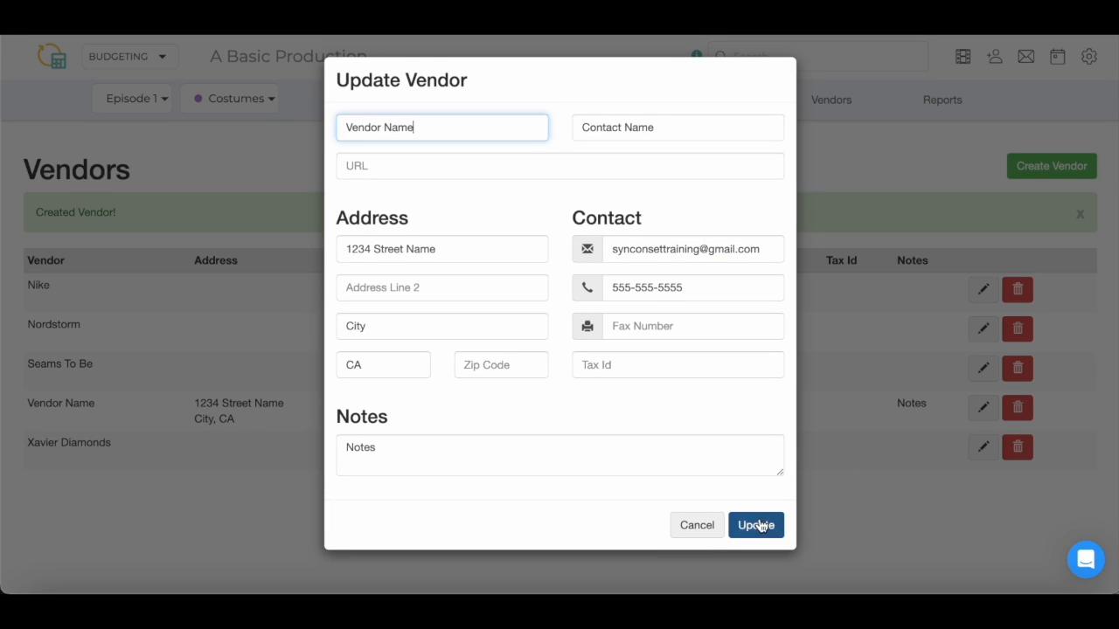
{"action": "left_click", "coordinate": [757, 526]}
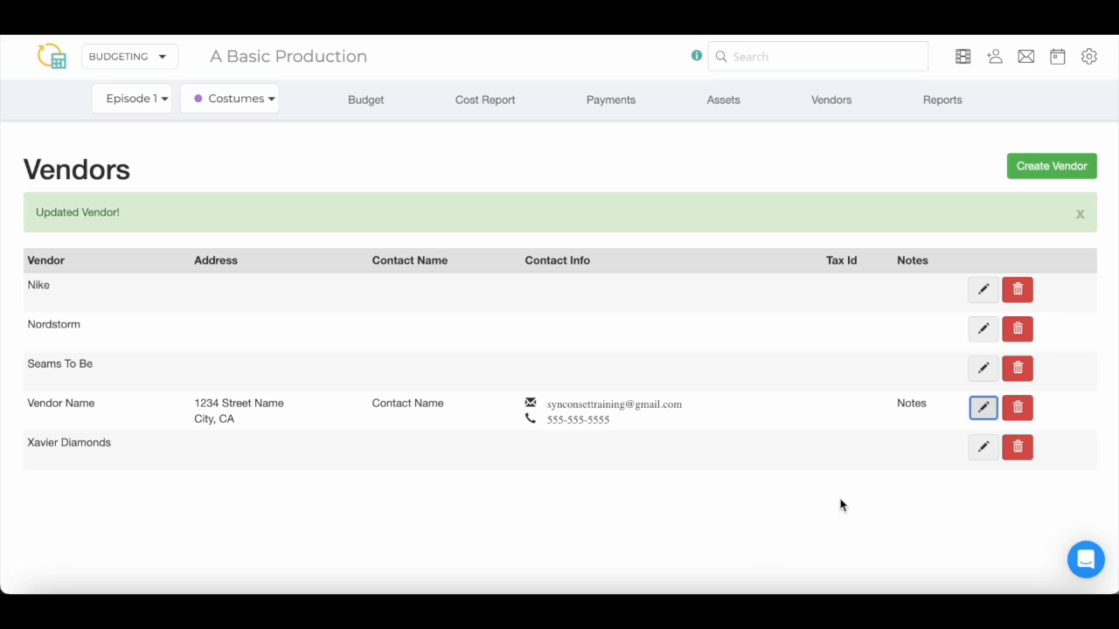
{"action": "left_click", "coordinate": [1032, 418]}
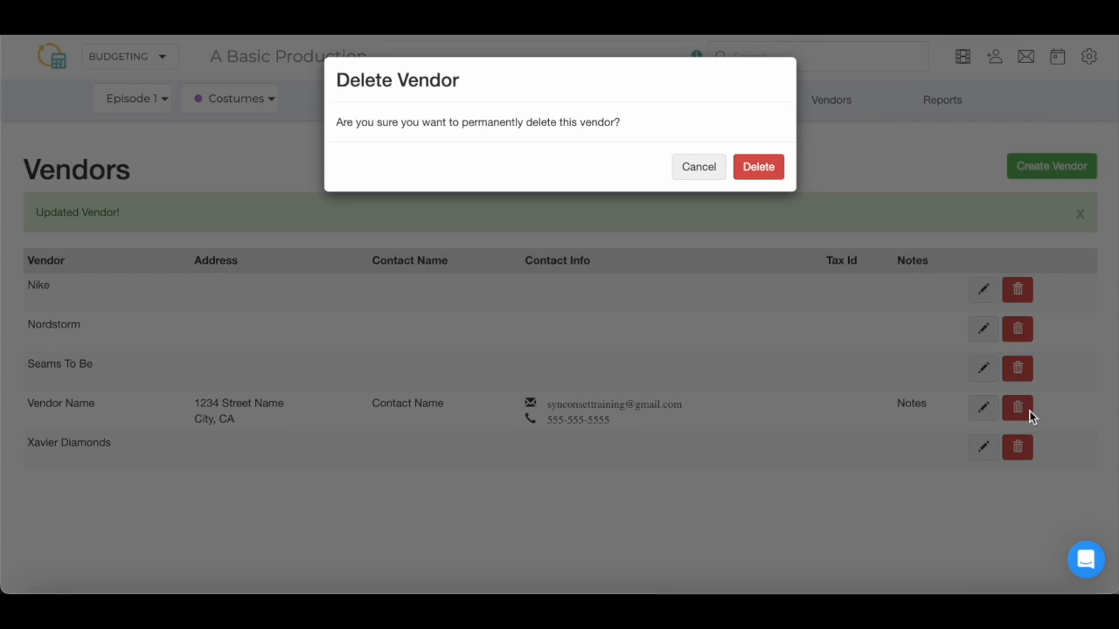
{"action": "left_click", "coordinate": [778, 175]}
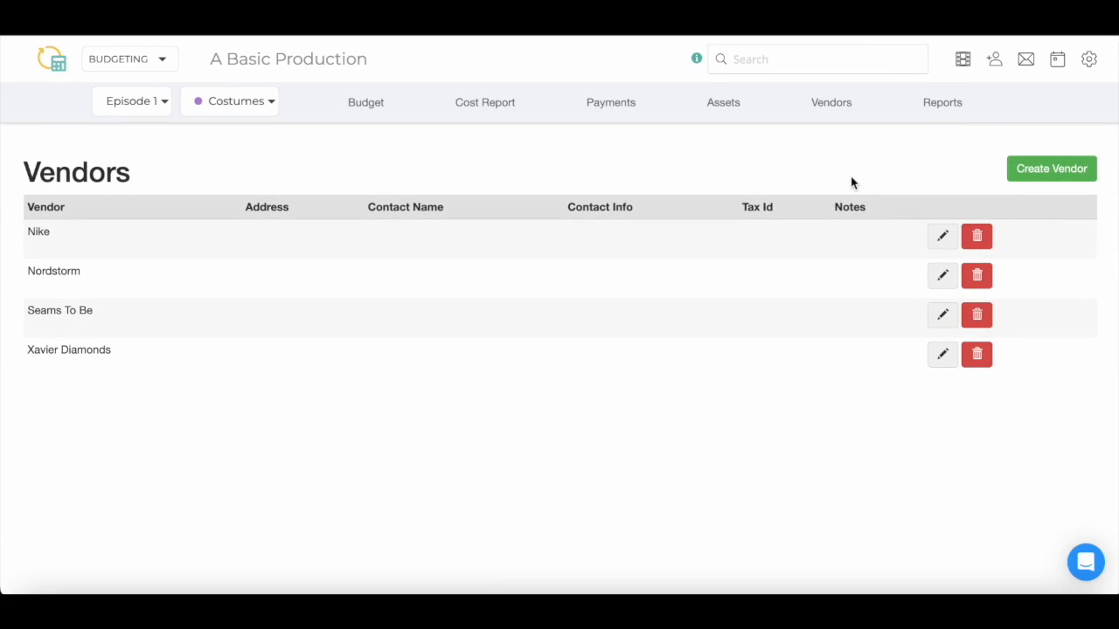
Generate the episode 1 One cost report and the vendor list, then pick envelope 001 for the landscape Petty Cash Form
{"action": "left_click", "coordinate": [944, 115]}
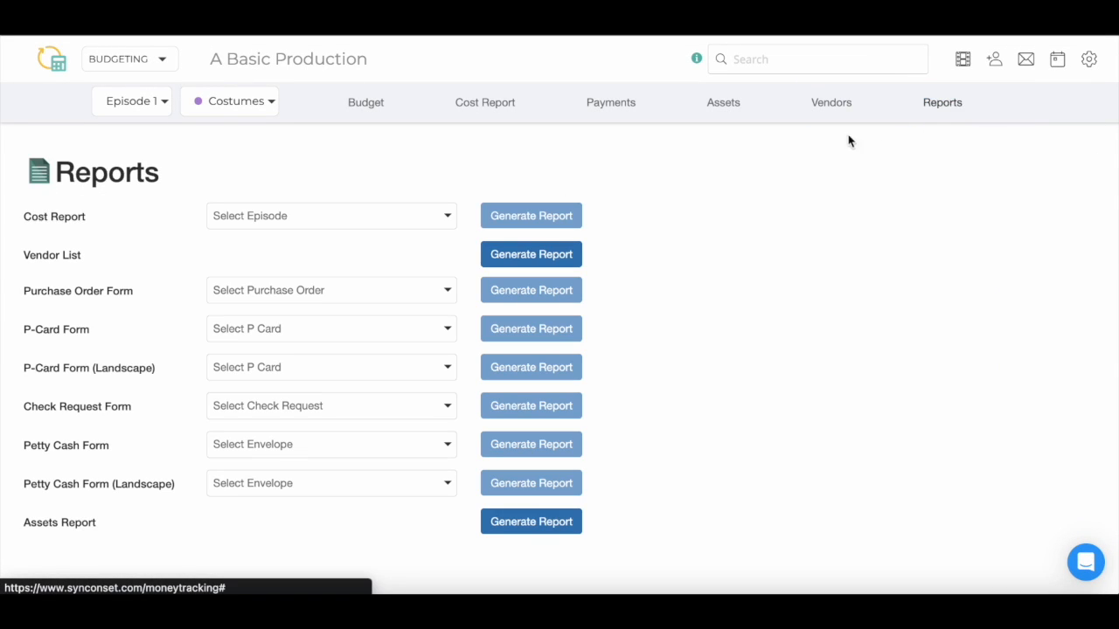
{"action": "left_click", "coordinate": [454, 216]}
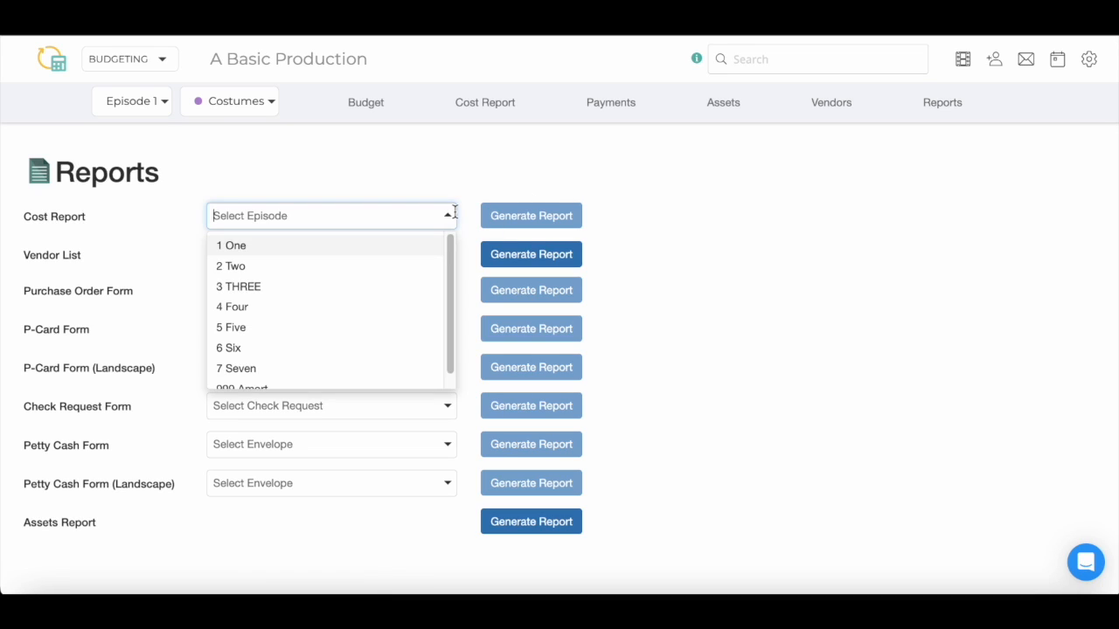
{"action": "left_click", "coordinate": [426, 248]}
{"action": "left_click", "coordinate": [506, 224]}
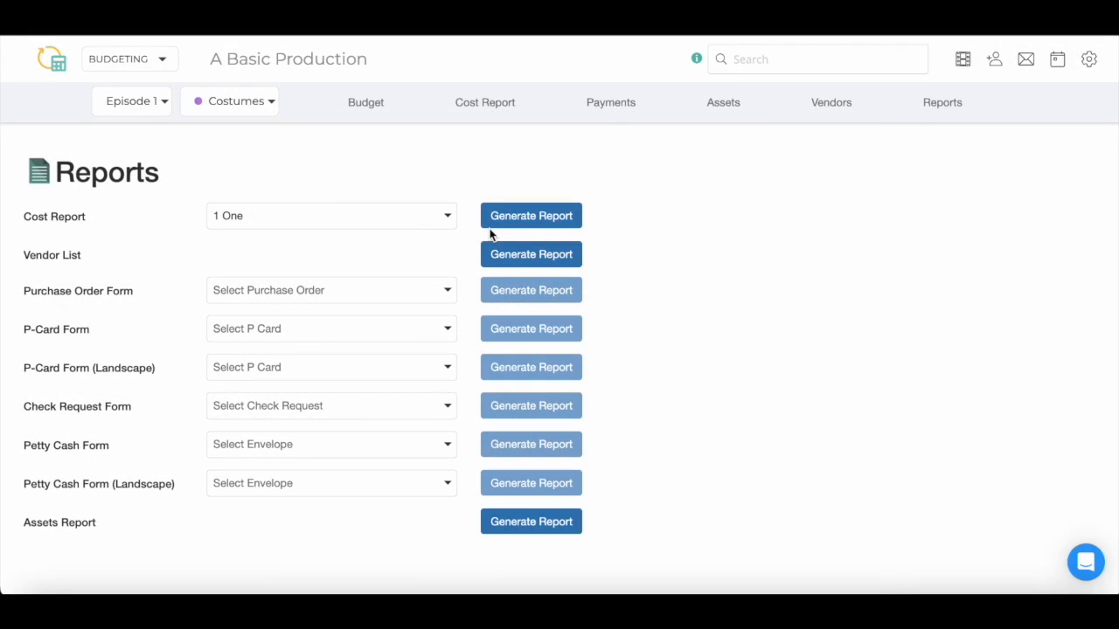
{"action": "left_click", "coordinate": [494, 254]}
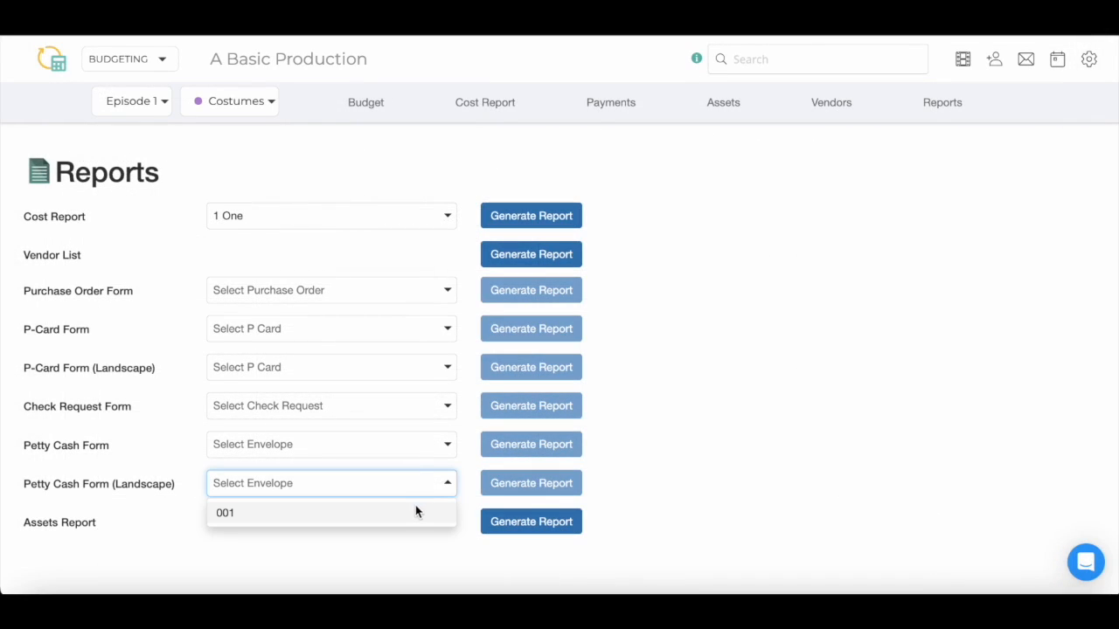
{"action": "left_click", "coordinate": [417, 513]}
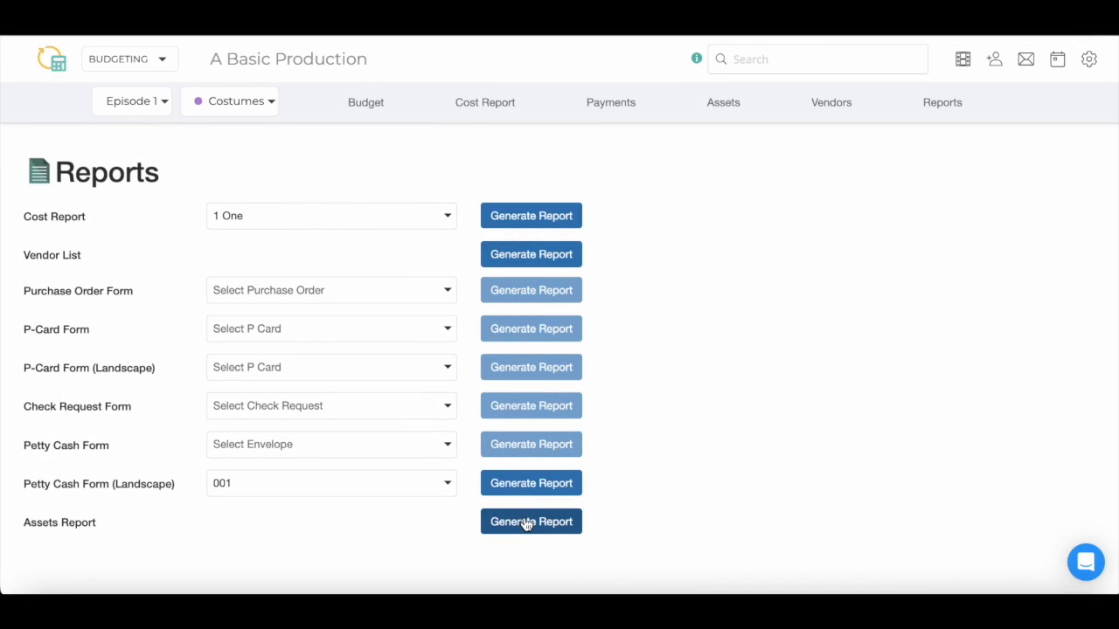
Generate an Assets Report sorted by tracking group for 100.004 LISA and ALTERATIONS, episodes 1 and 2
{"action": "left_click", "coordinate": [527, 522]}
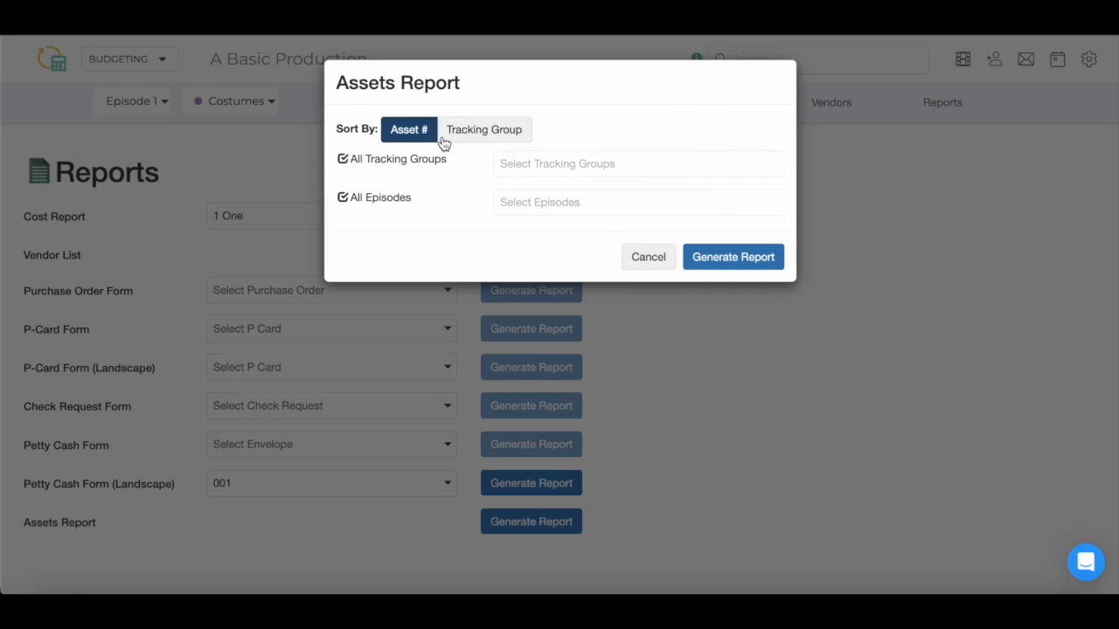
{"action": "left_click", "coordinate": [459, 138]}
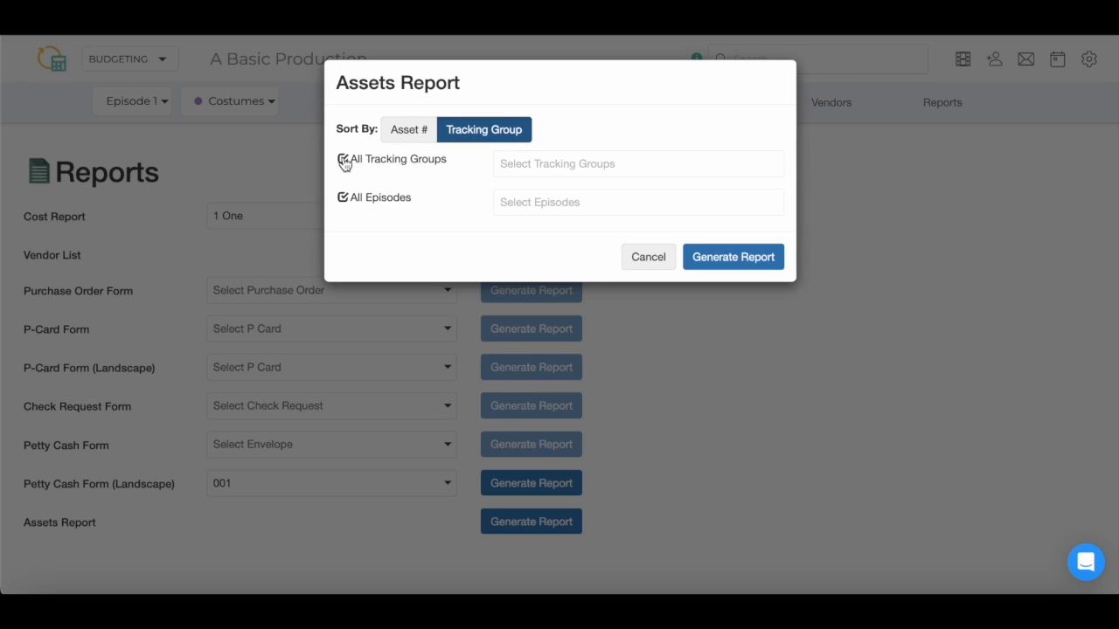
{"action": "left_click", "coordinate": [343, 161]}
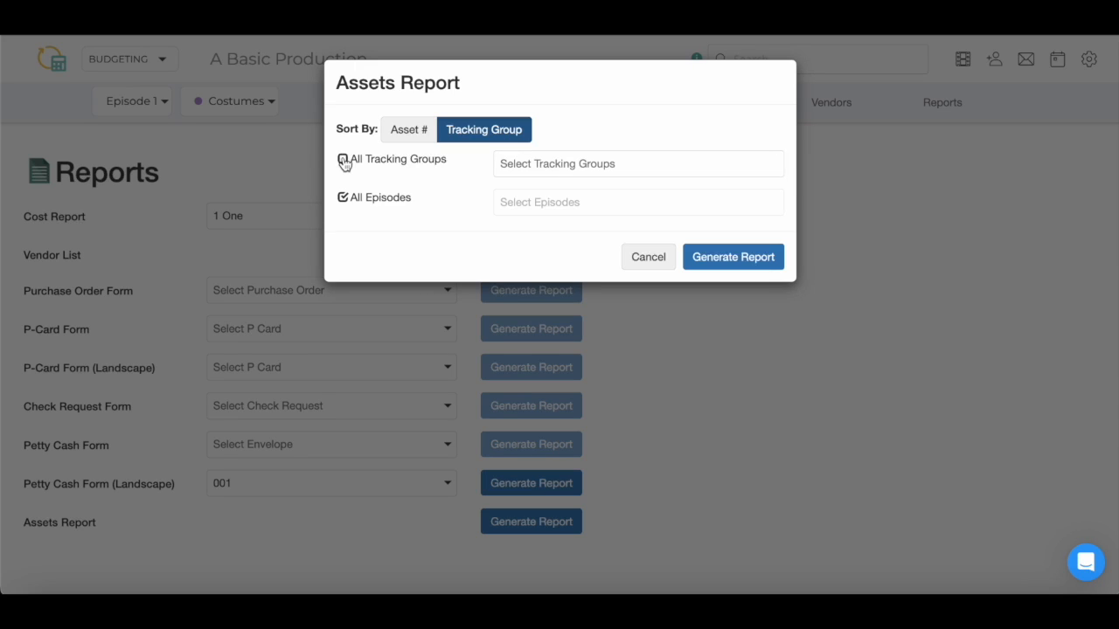
{"action": "left_click", "coordinate": [530, 161]}
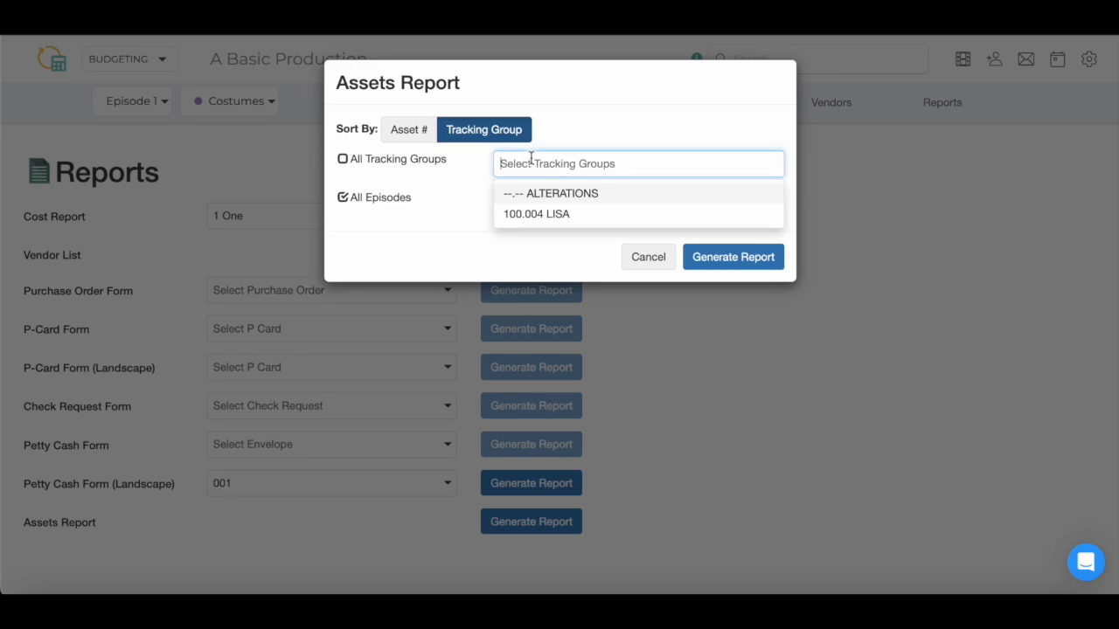
{"action": "left_click", "coordinate": [556, 212]}
{"action": "left_click", "coordinate": [588, 192]}
{"action": "left_click", "coordinate": [343, 197]}
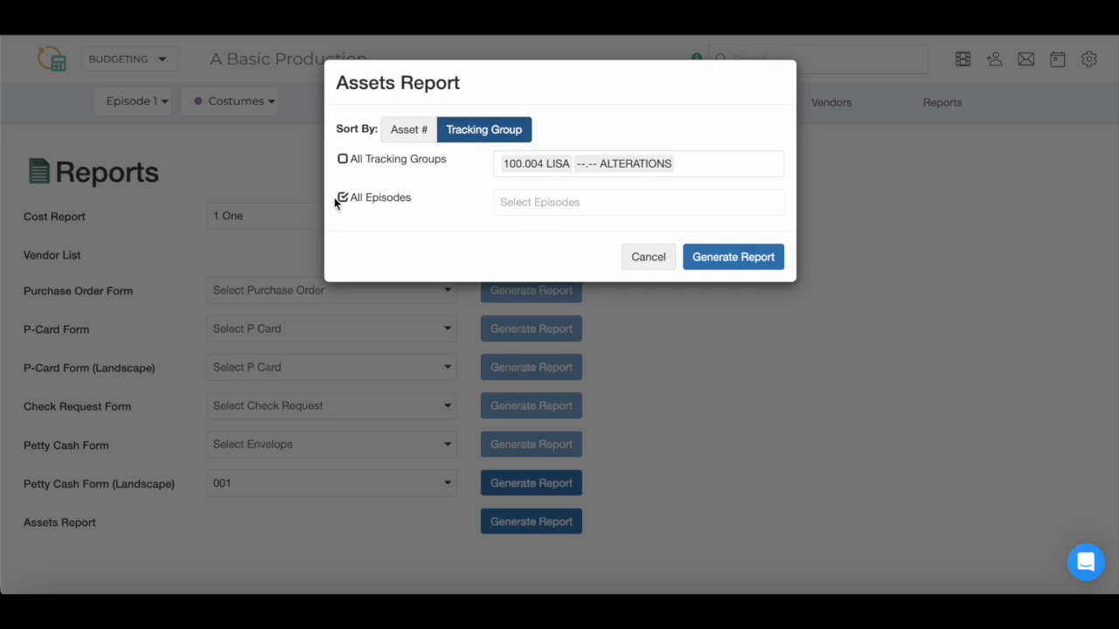
{"action": "left_click", "coordinate": [533, 203]}
{"action": "left_click", "coordinate": [537, 233]}
{"action": "left_click", "coordinate": [695, 188]}
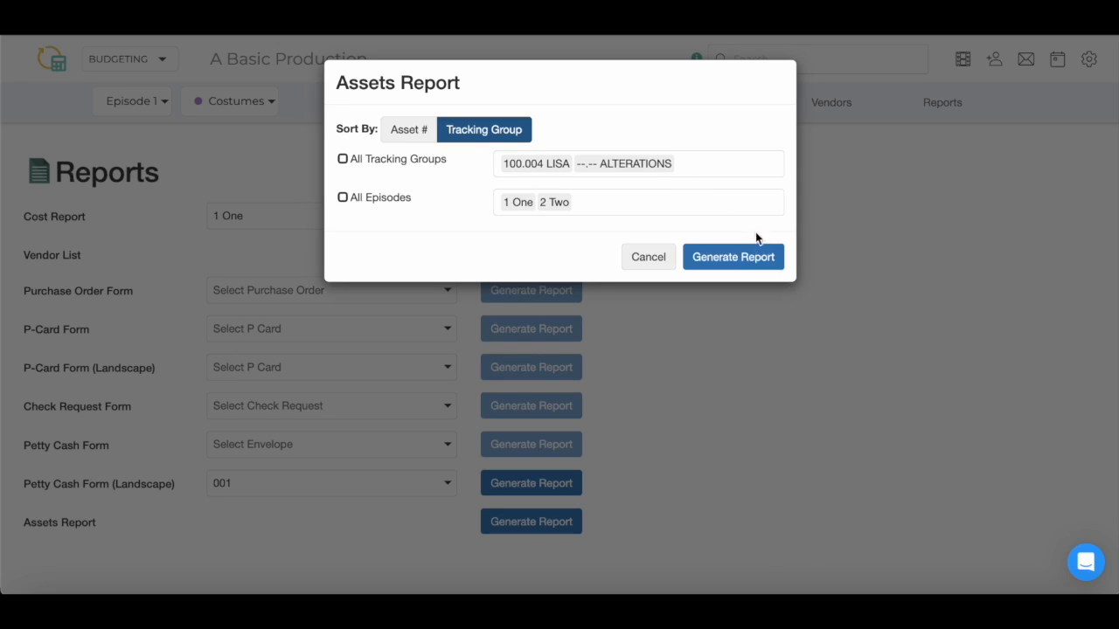
{"action": "left_click", "coordinate": [757, 256]}
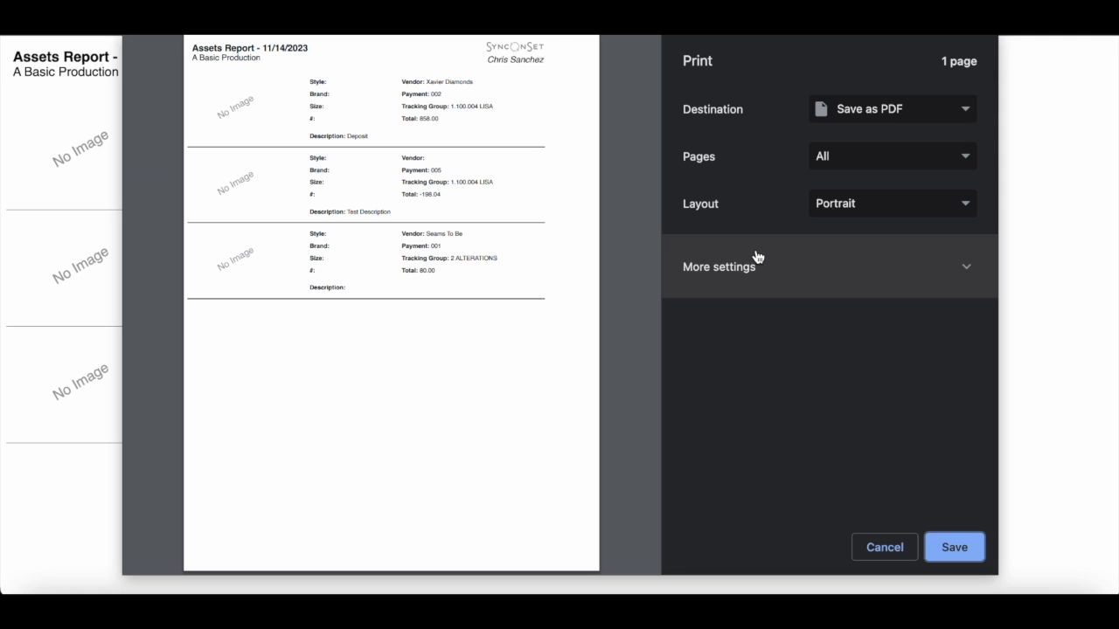